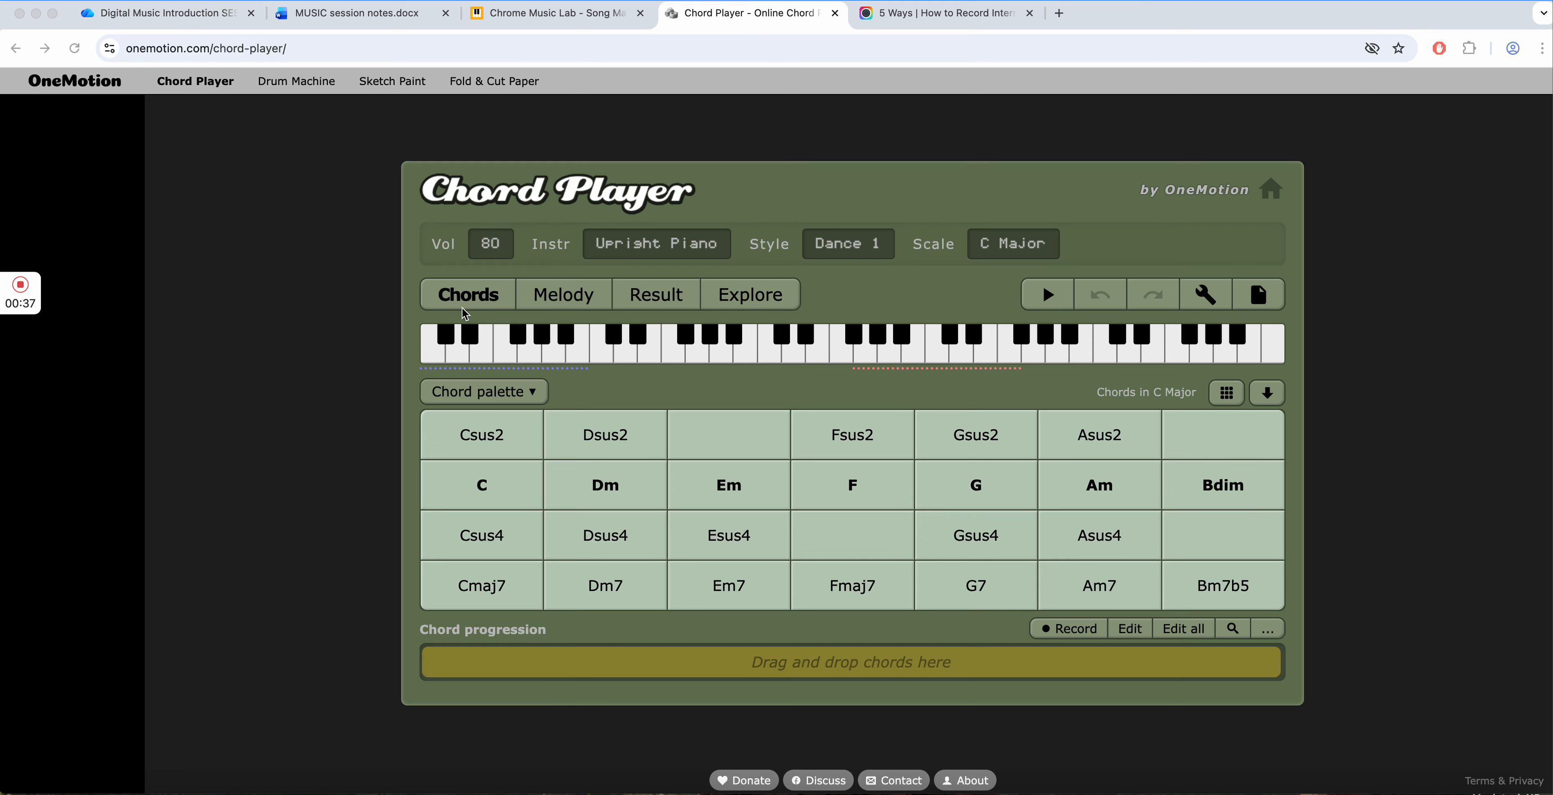
- View the melody keyboard section, and return to the chord palette
{"action": "left_click", "coordinate": [577, 299]}
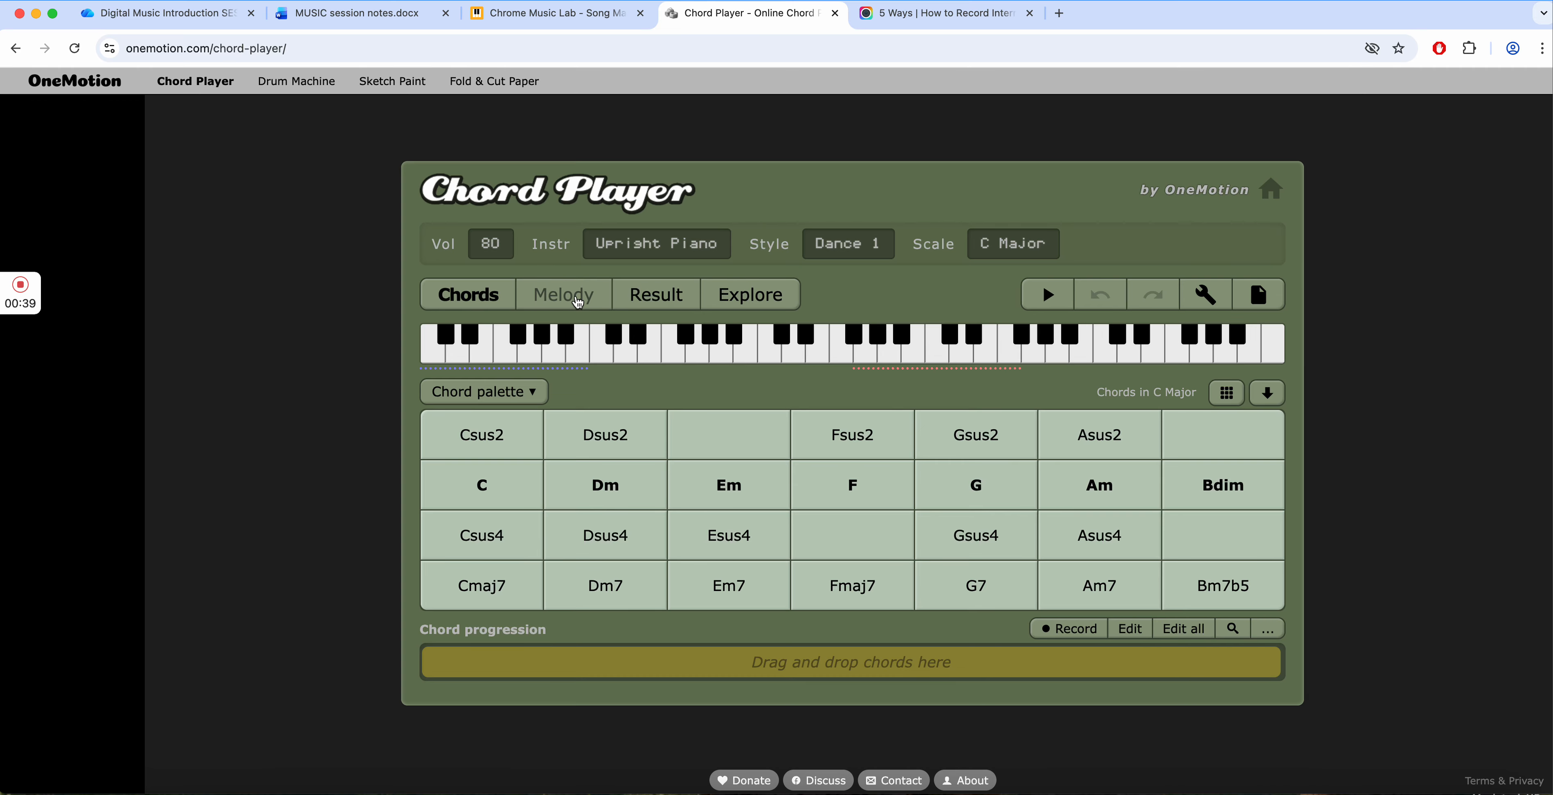
{"action": "left_click", "coordinate": [576, 299]}
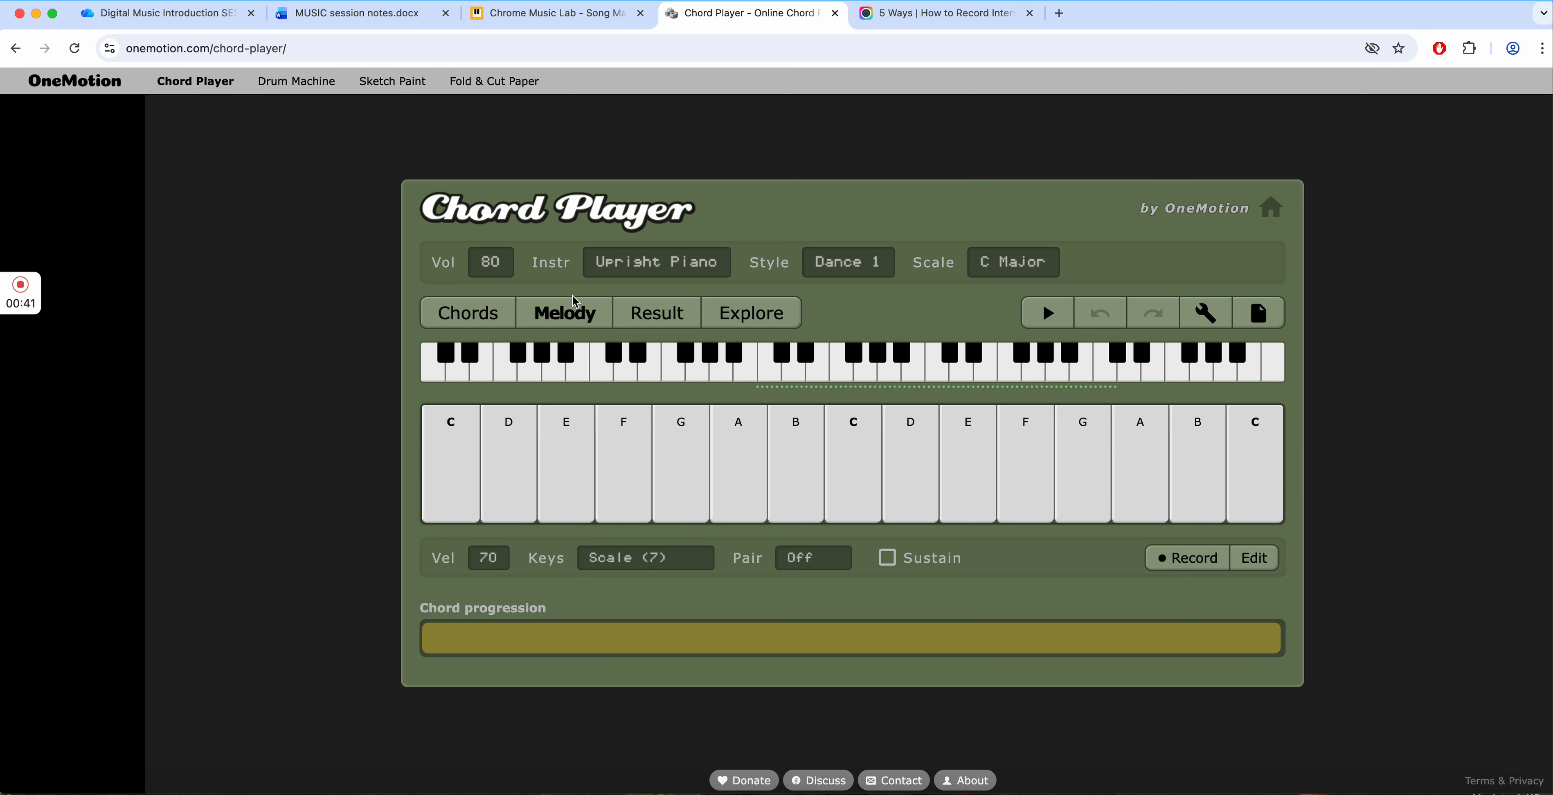
{"action": "left_click", "coordinate": [462, 314]}
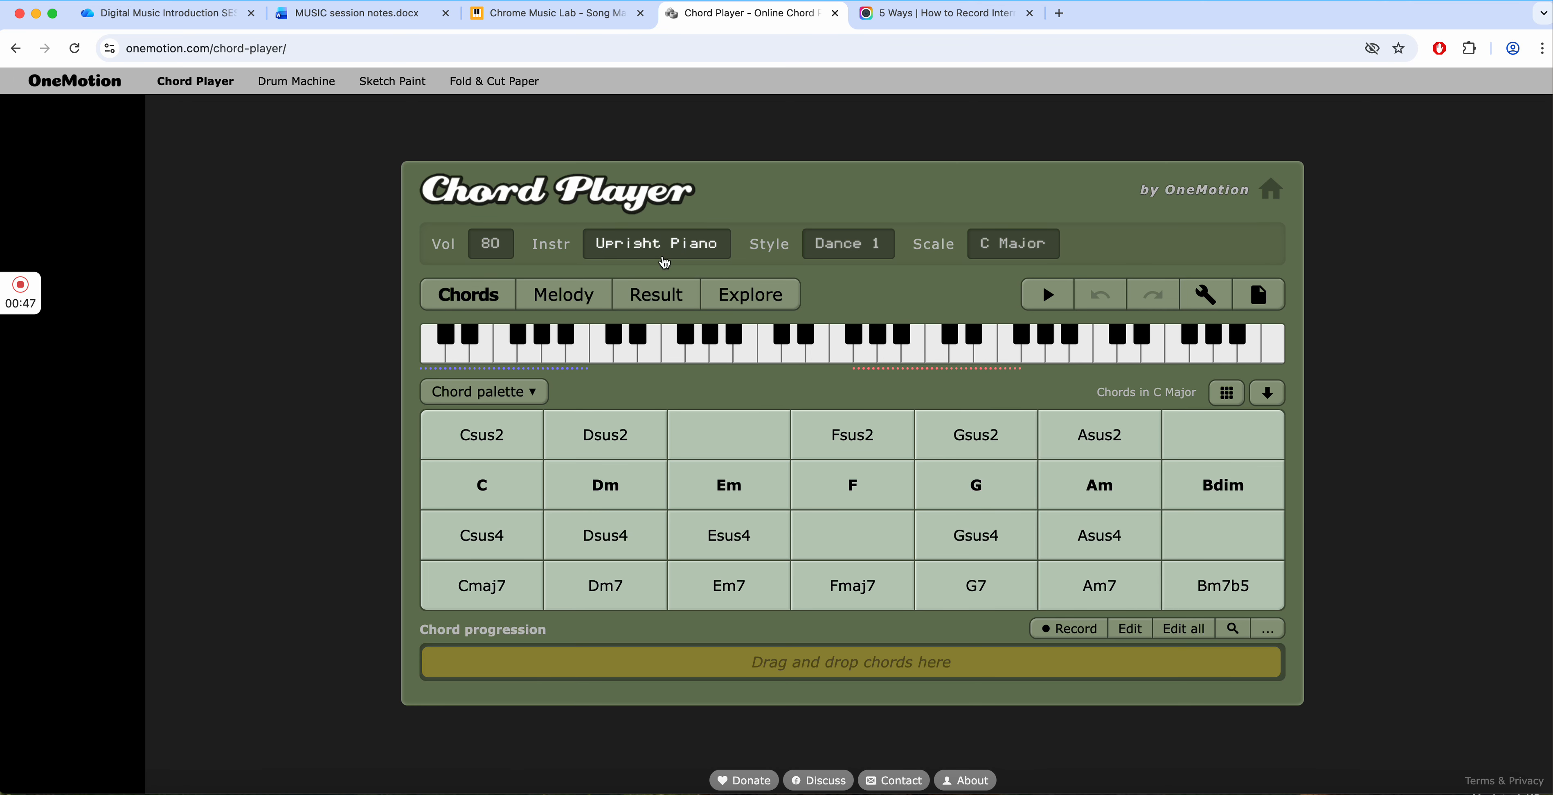
- Browse the list of available instruments and confirm Upright Piano as the instrument
{"action": "left_click", "coordinate": [693, 244]}
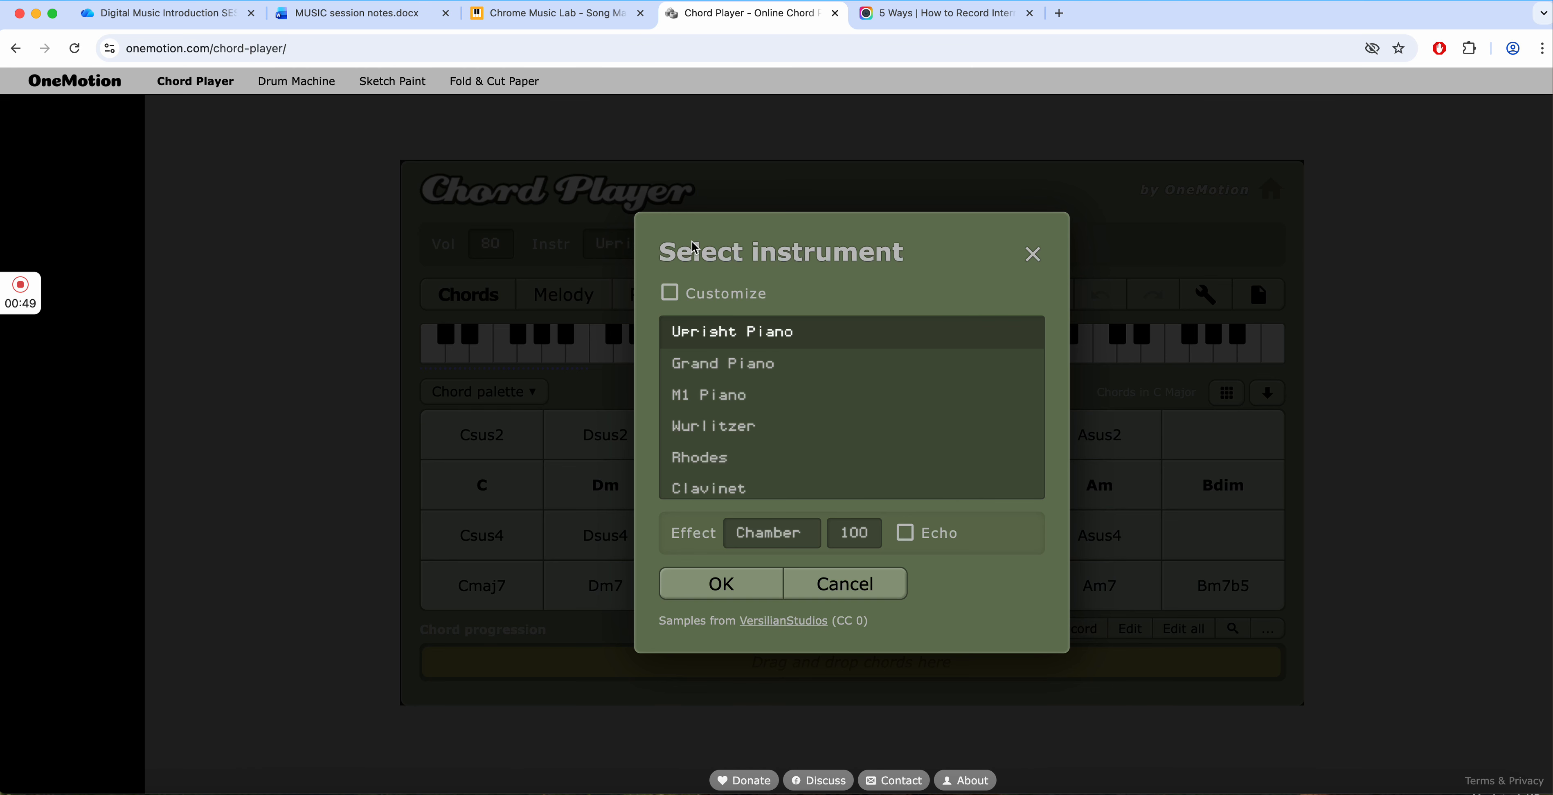
{"action": "scroll", "coordinate": [723, 361], "scroll_direction": "down", "scroll_amount": 10}
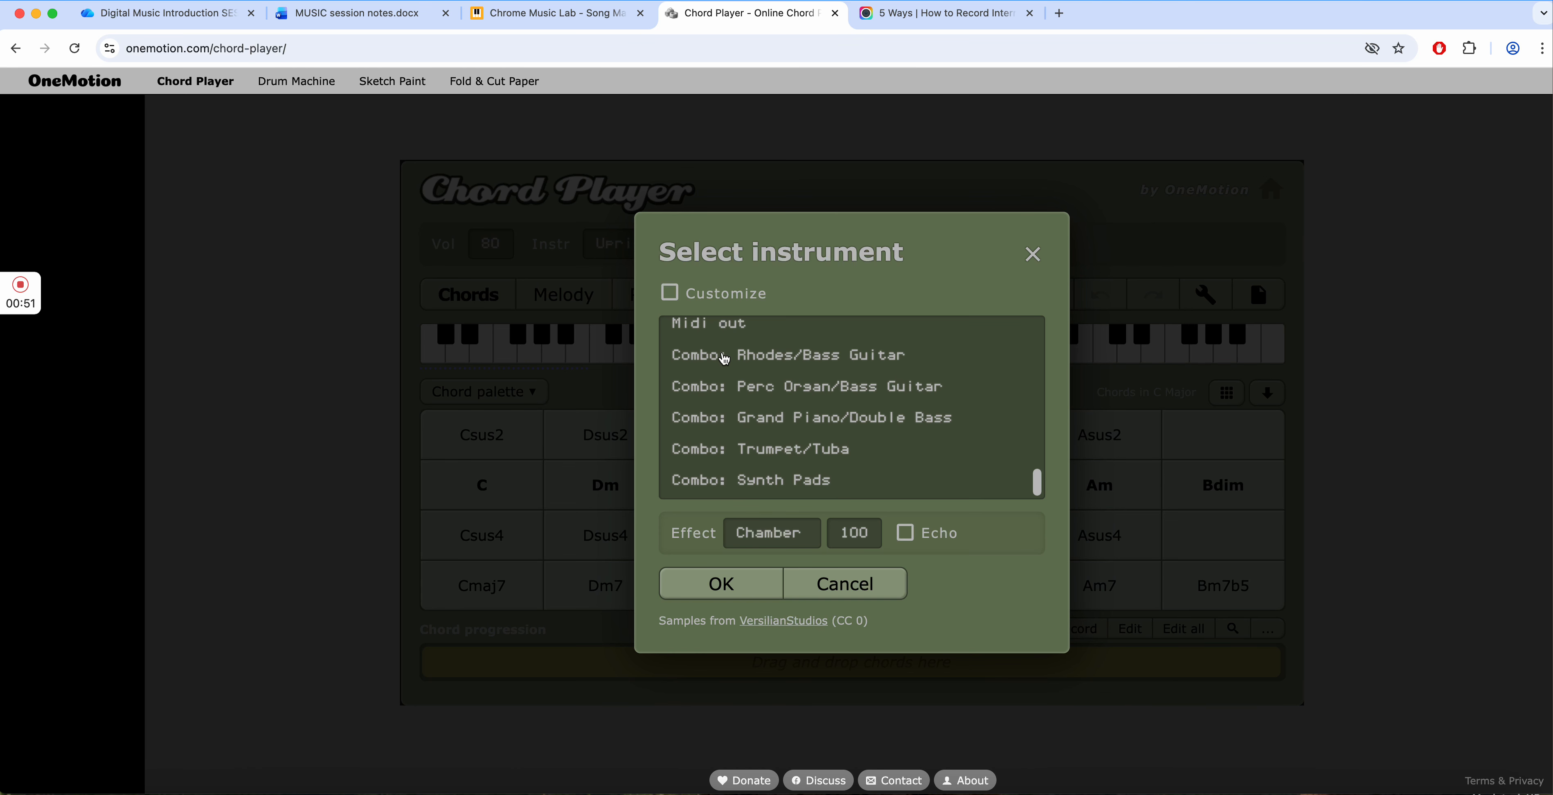
{"action": "scroll", "coordinate": [723, 358], "scroll_direction": "up", "scroll_amount": 10}
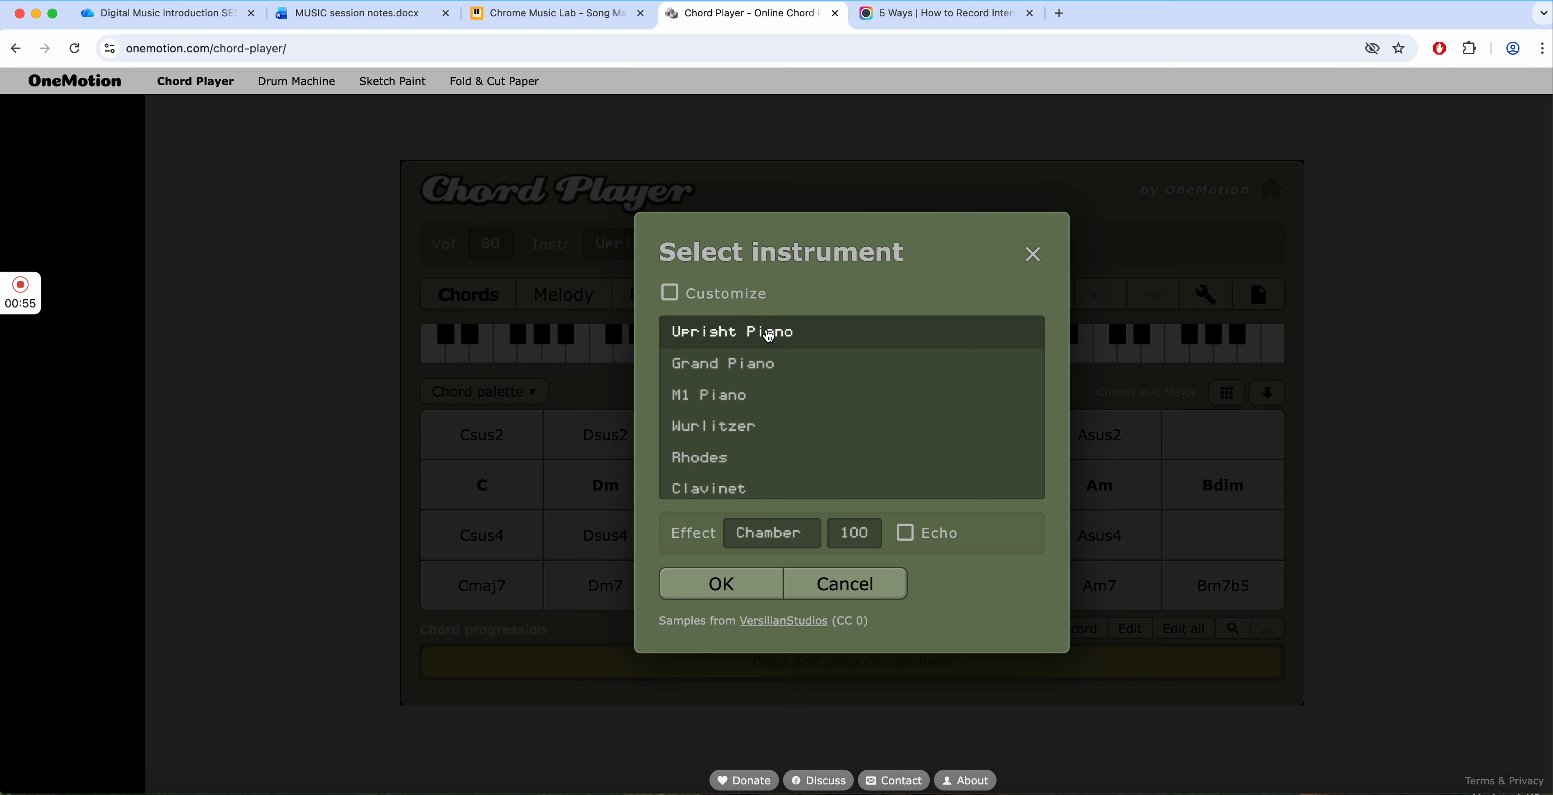
{"action": "left_click", "coordinate": [686, 583]}
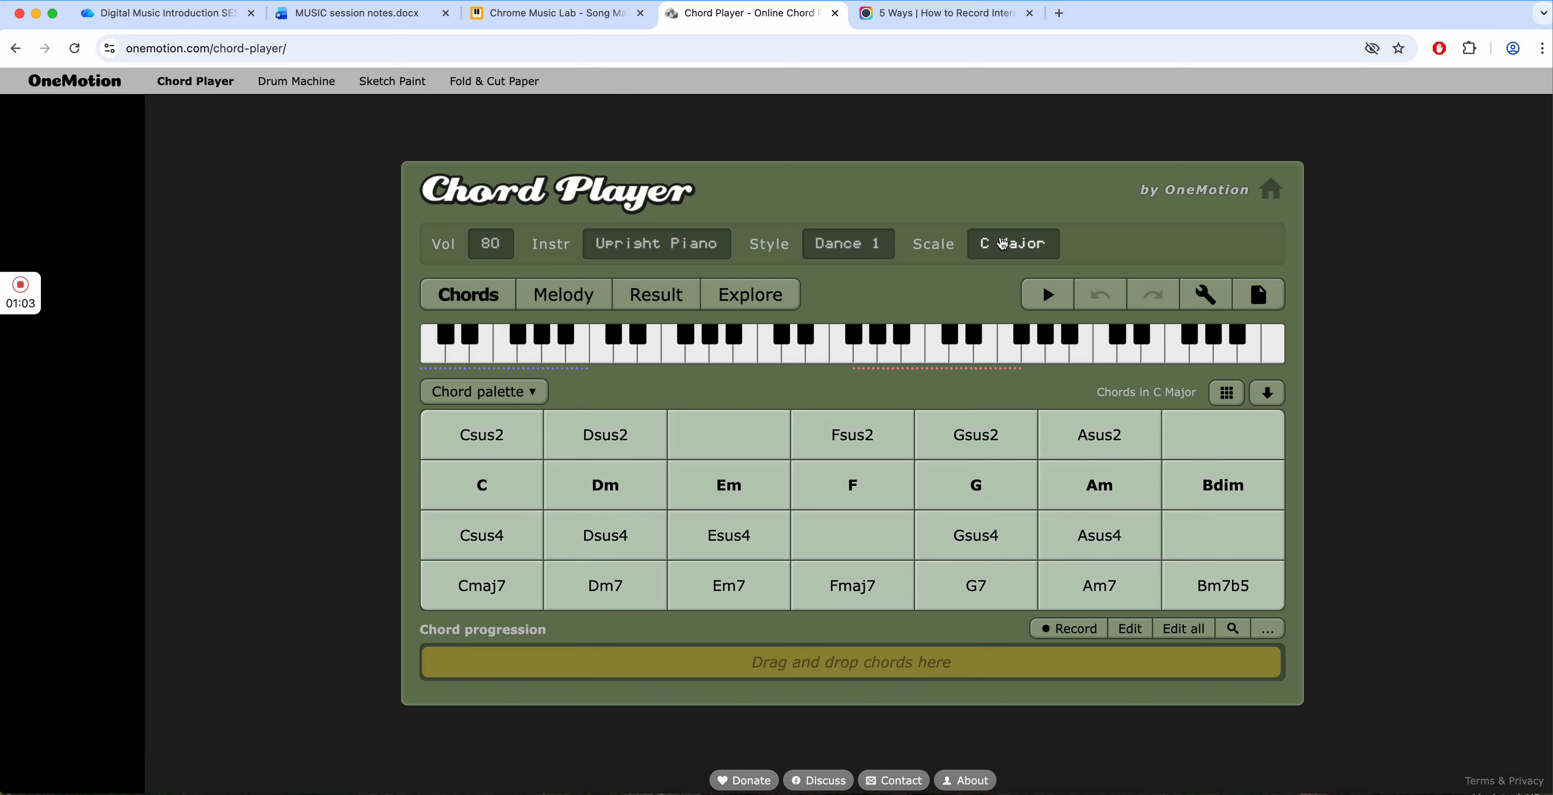
- Choose C as the root note in the scale settings and confirm the C Major scale
{"action": "left_click", "coordinate": [1029, 244]}
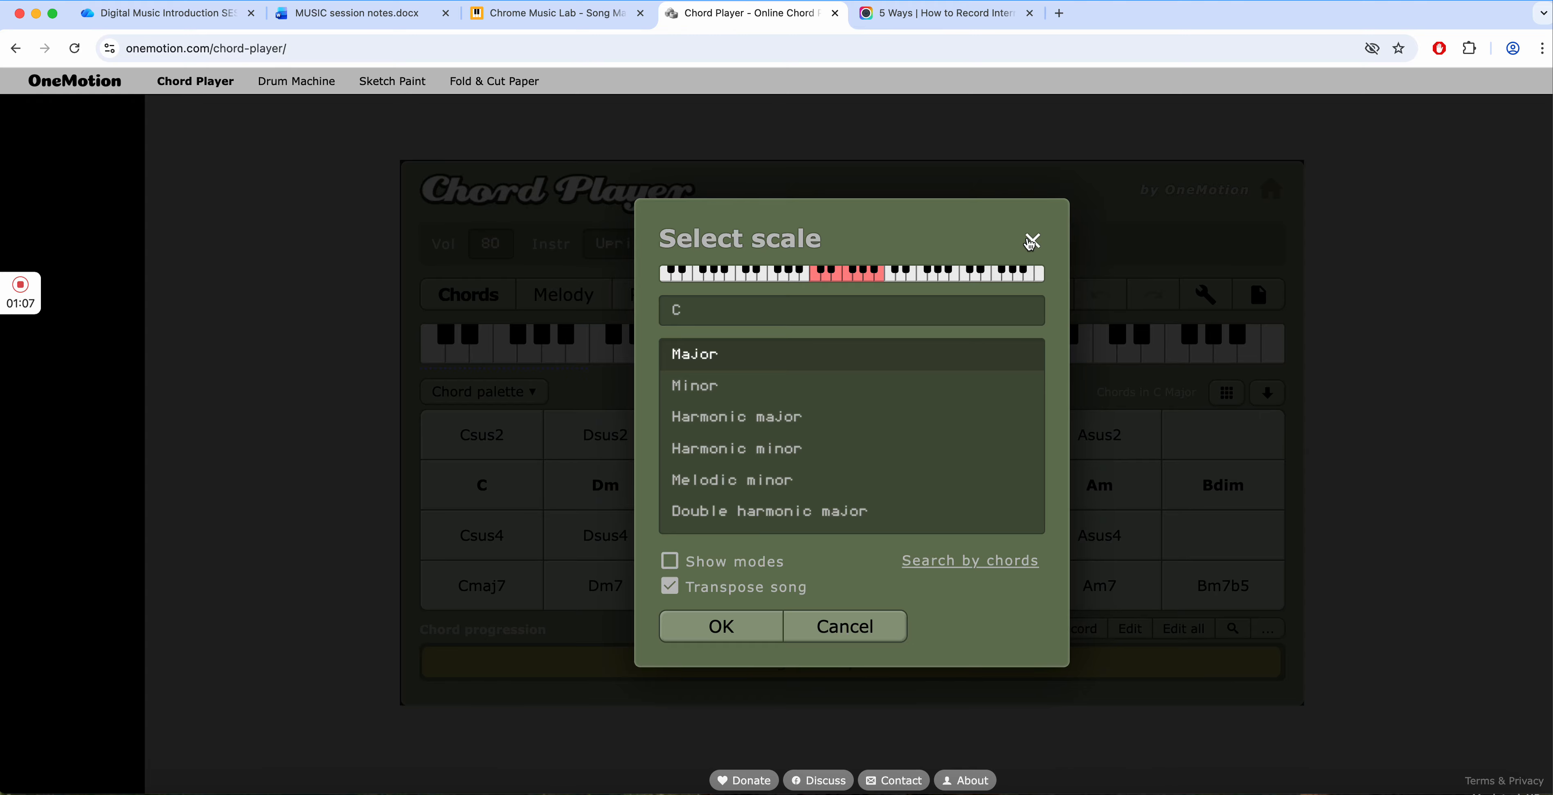
{"action": "left_click", "coordinate": [689, 311]}
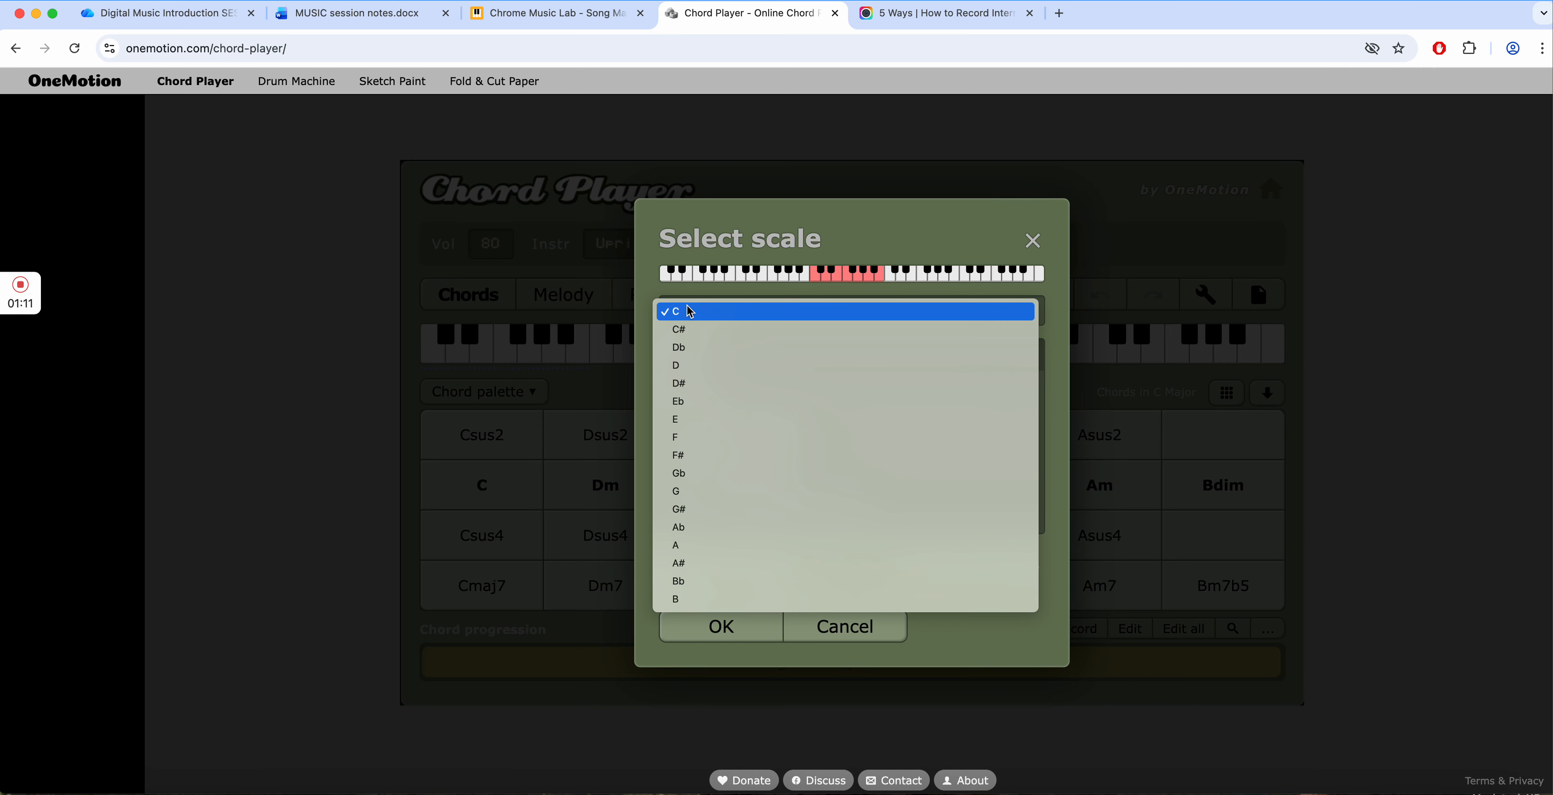
{"action": "left_click", "coordinate": [690, 313]}
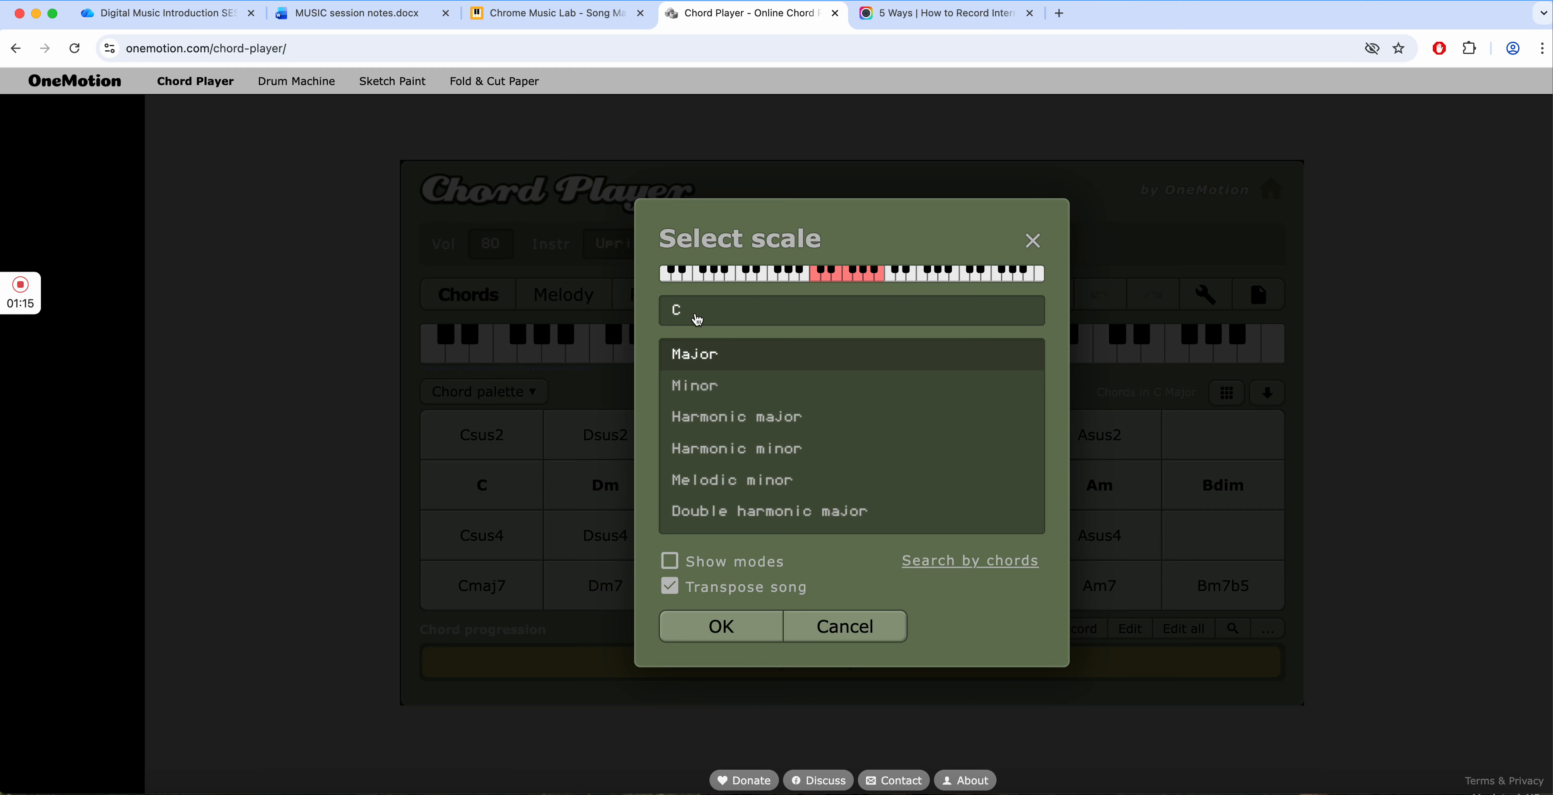
{"action": "left_click", "coordinate": [737, 632]}
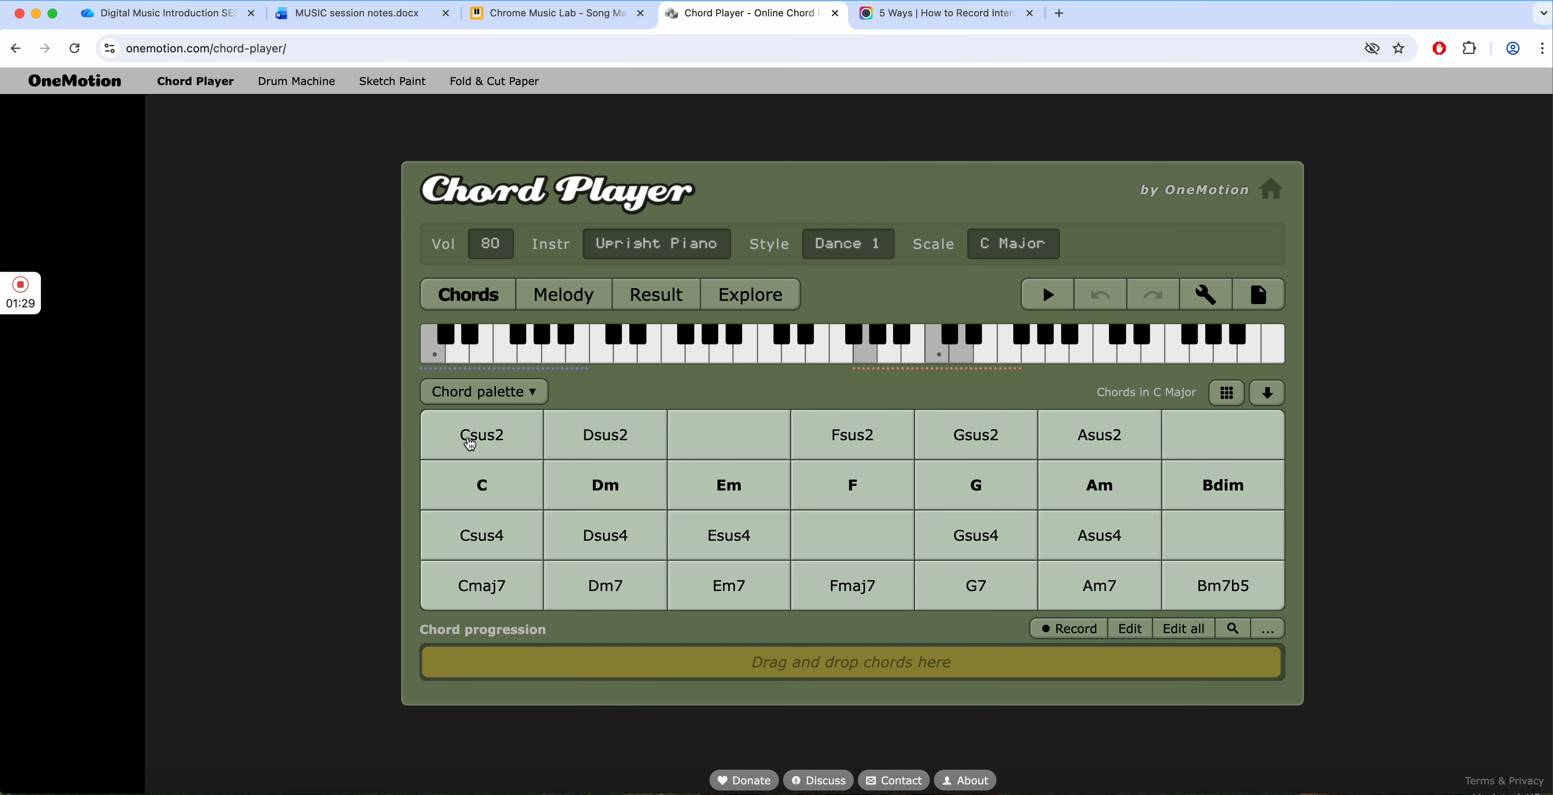
- Play the C chord from the chord palette to hear it in the Dance 1 style
{"action": "left_click", "coordinate": [553, 497]}
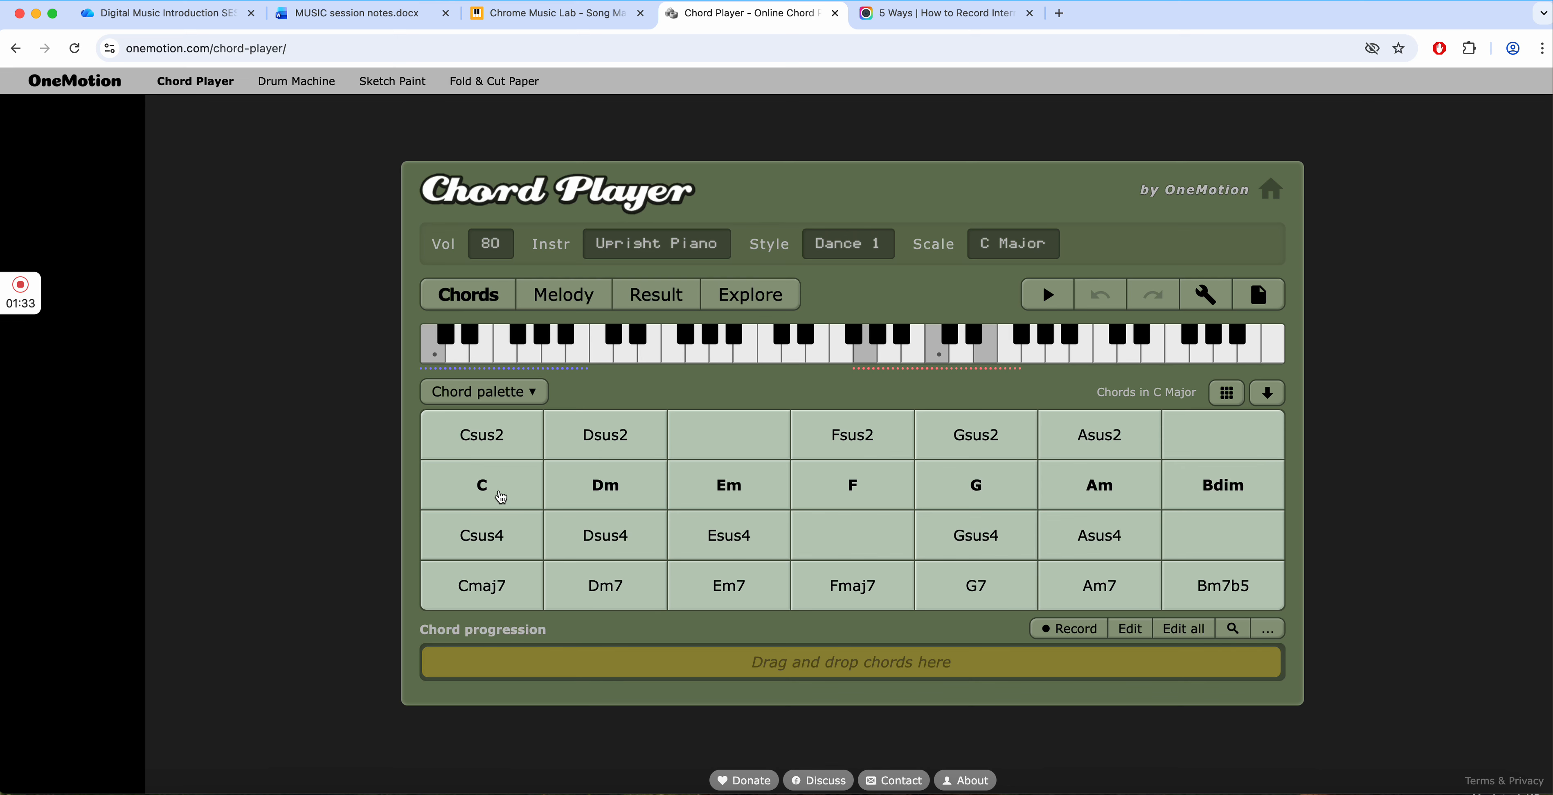
{"action": "left_click", "coordinate": [474, 488]}
{"action": "left_click", "coordinate": [501, 491]}
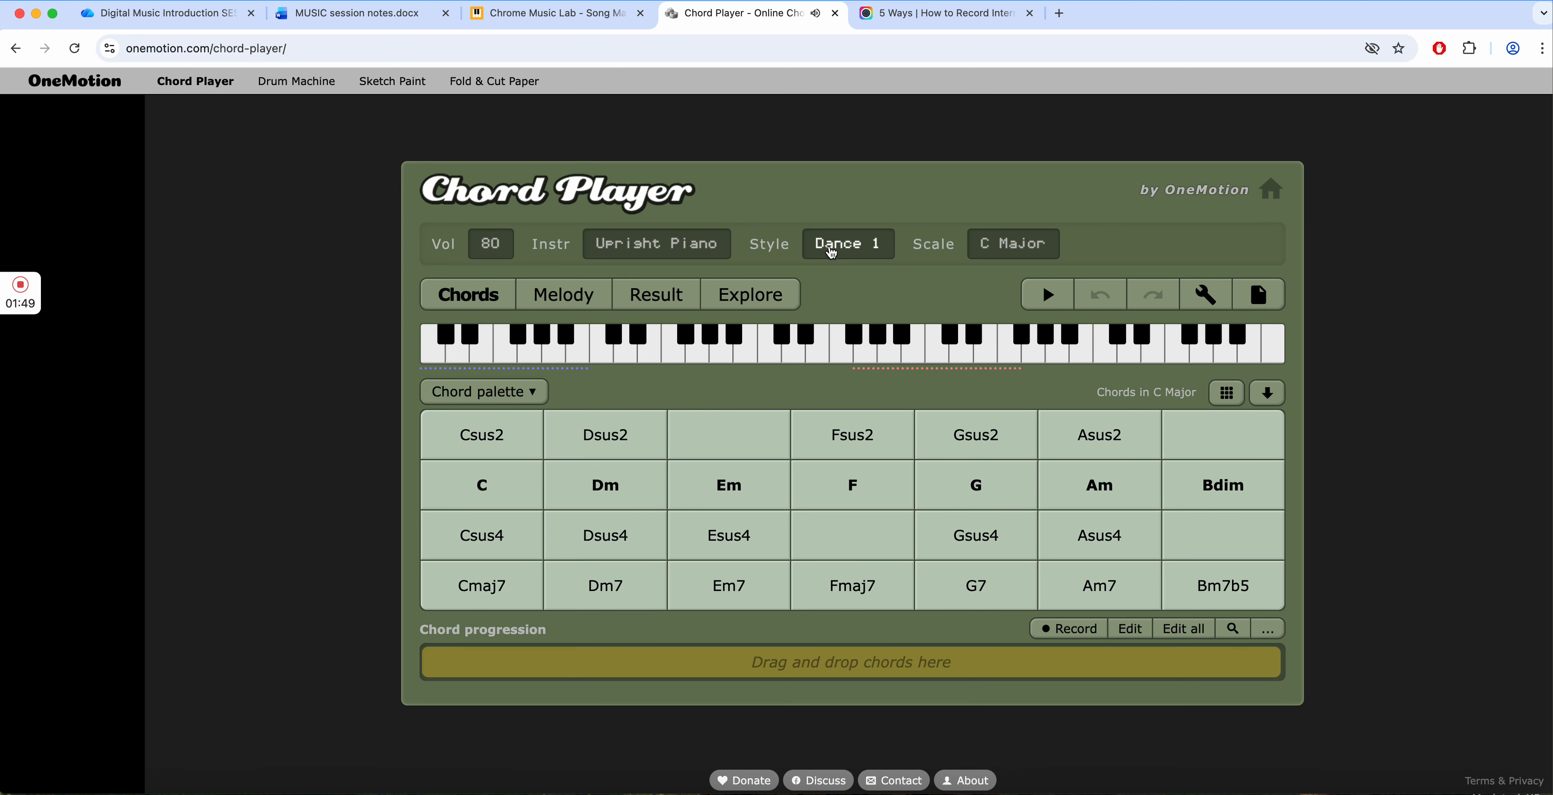
- Change the playing style to Once and play the C chord to hear it in that style
{"action": "left_click", "coordinate": [848, 243]}
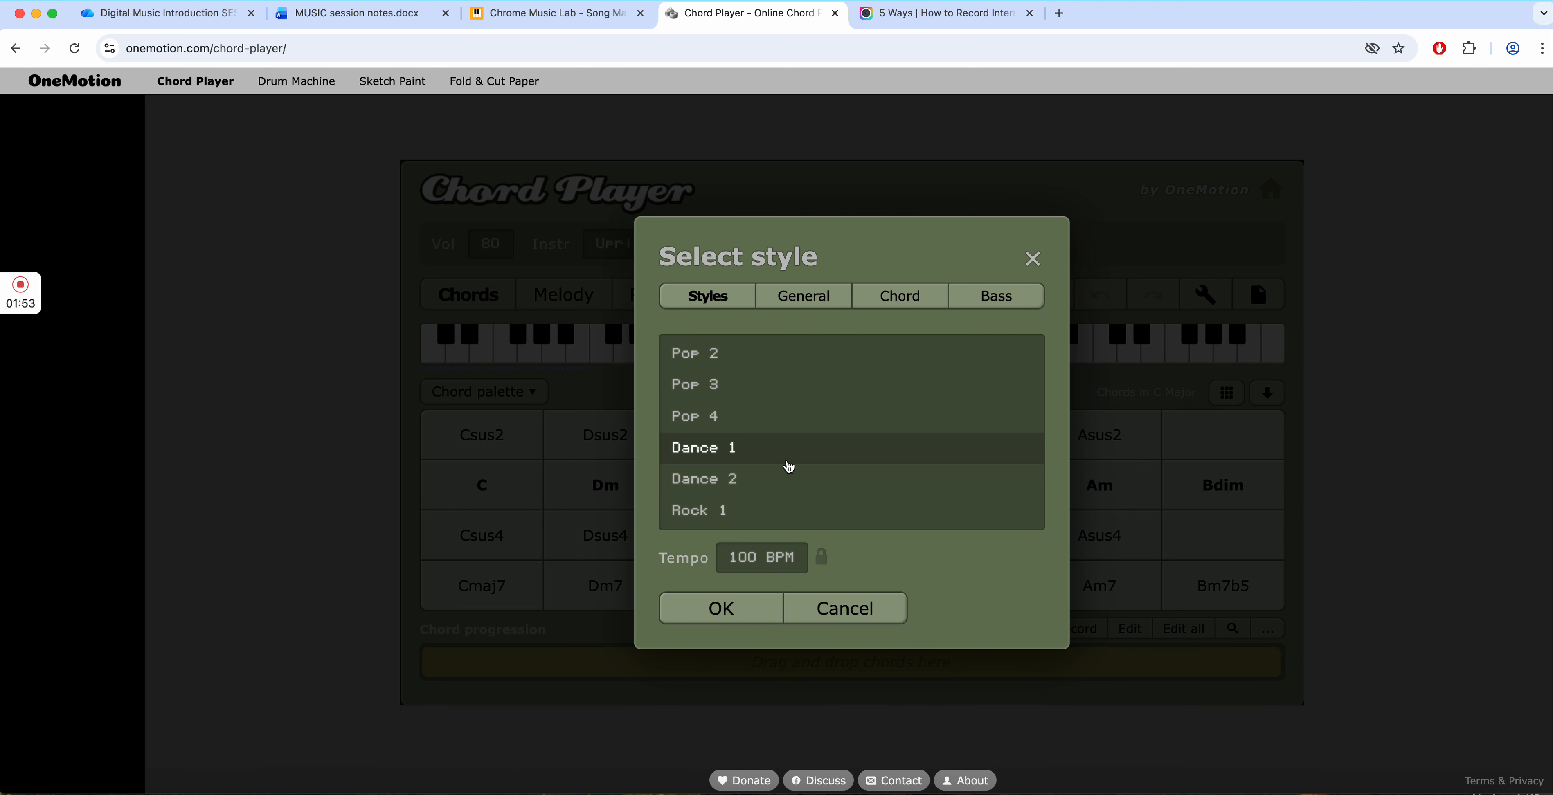
{"action": "scroll", "coordinate": [787, 451], "scroll_direction": "up", "scroll_amount": 3}
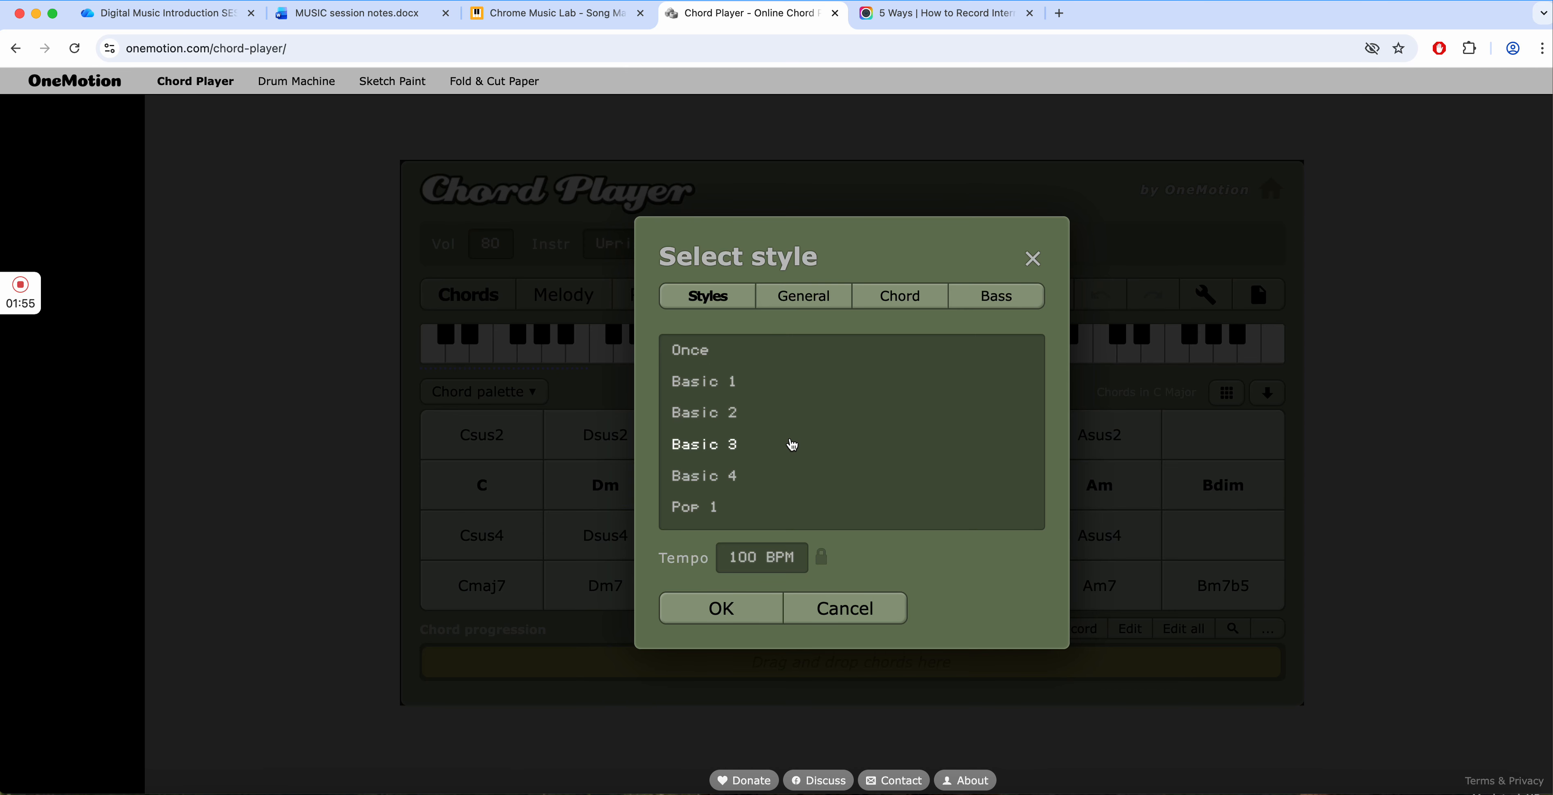
{"action": "left_click", "coordinate": [690, 351]}
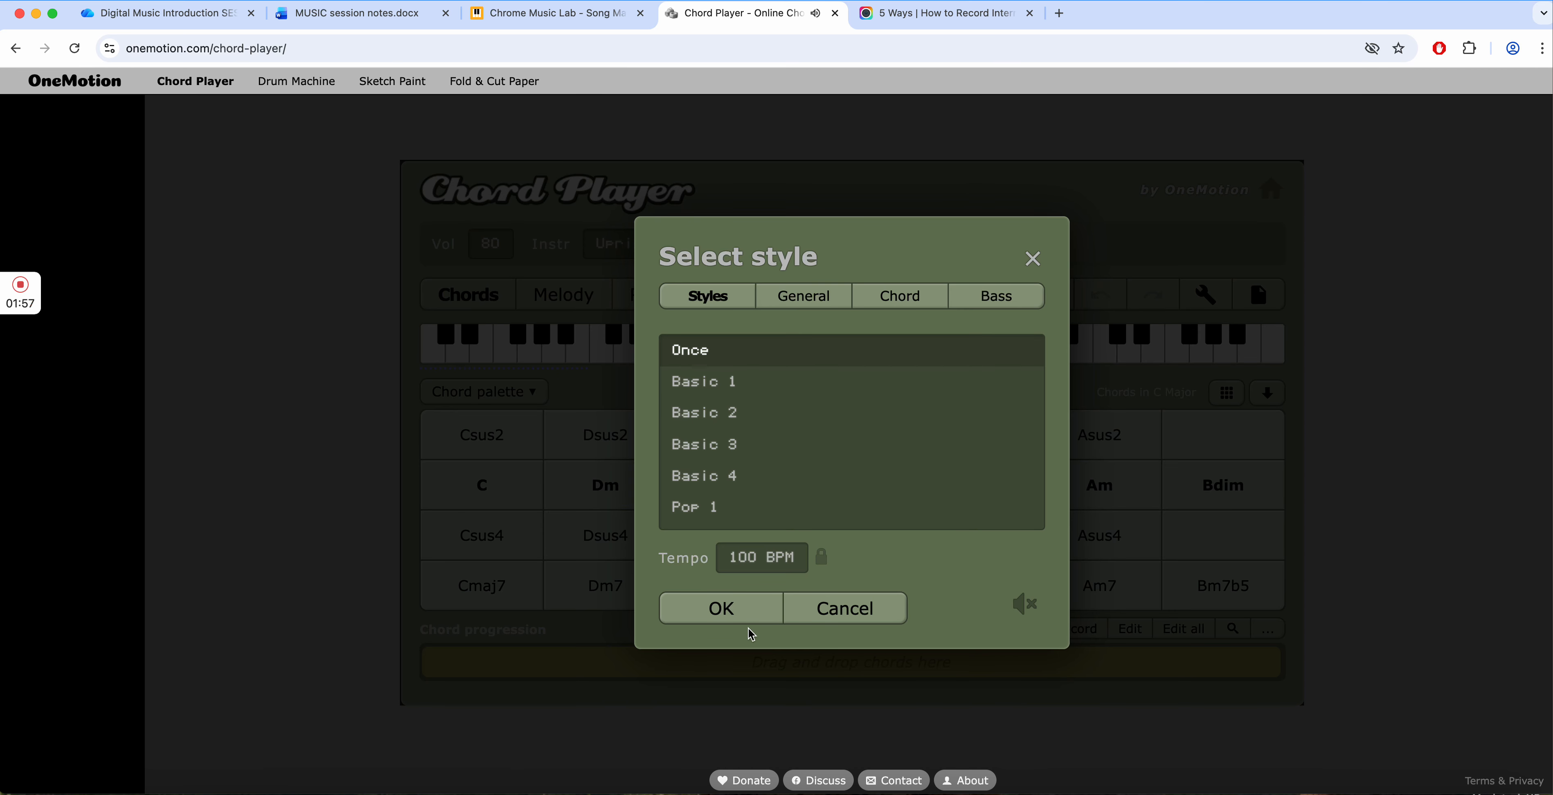
{"action": "left_click", "coordinate": [728, 609]}
{"action": "left_click", "coordinate": [507, 495]}
{"action": "left_click", "coordinate": [471, 482]}
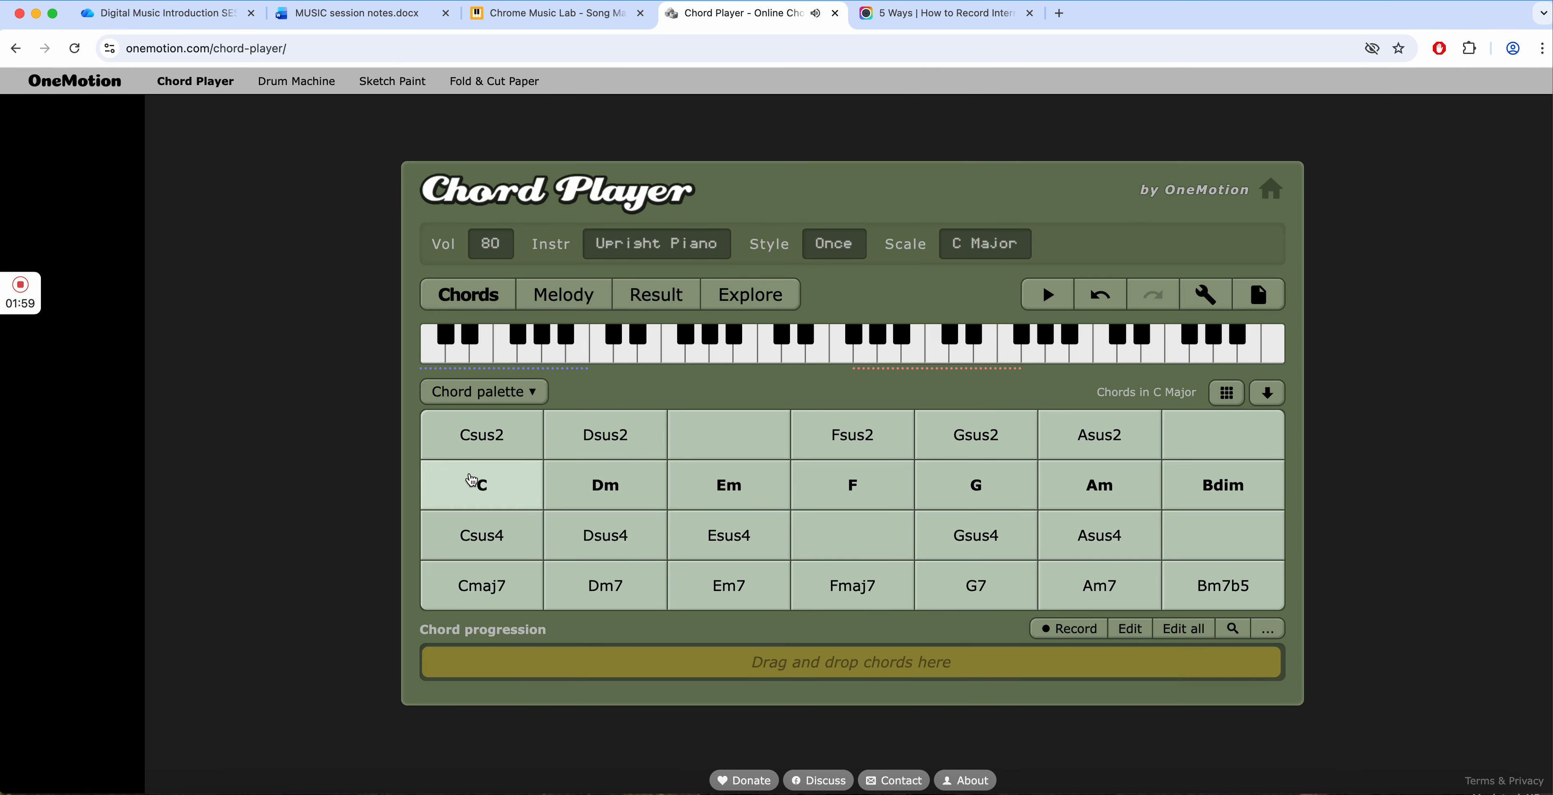
{"action": "left_click", "coordinate": [471, 482]}
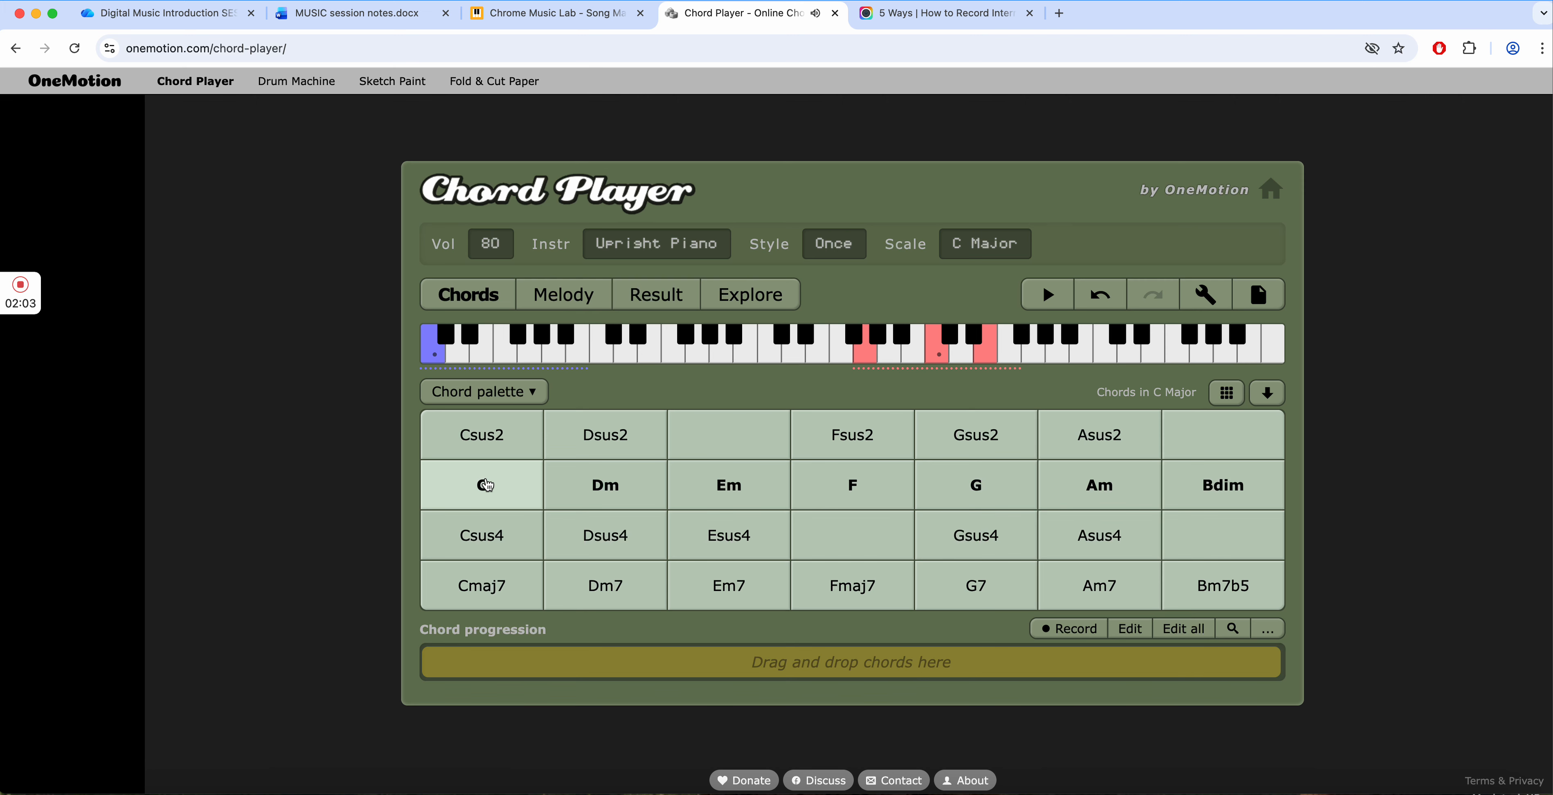
- Browse the style list and set the playing style to Pop 1
{"action": "left_click", "coordinate": [836, 248]}
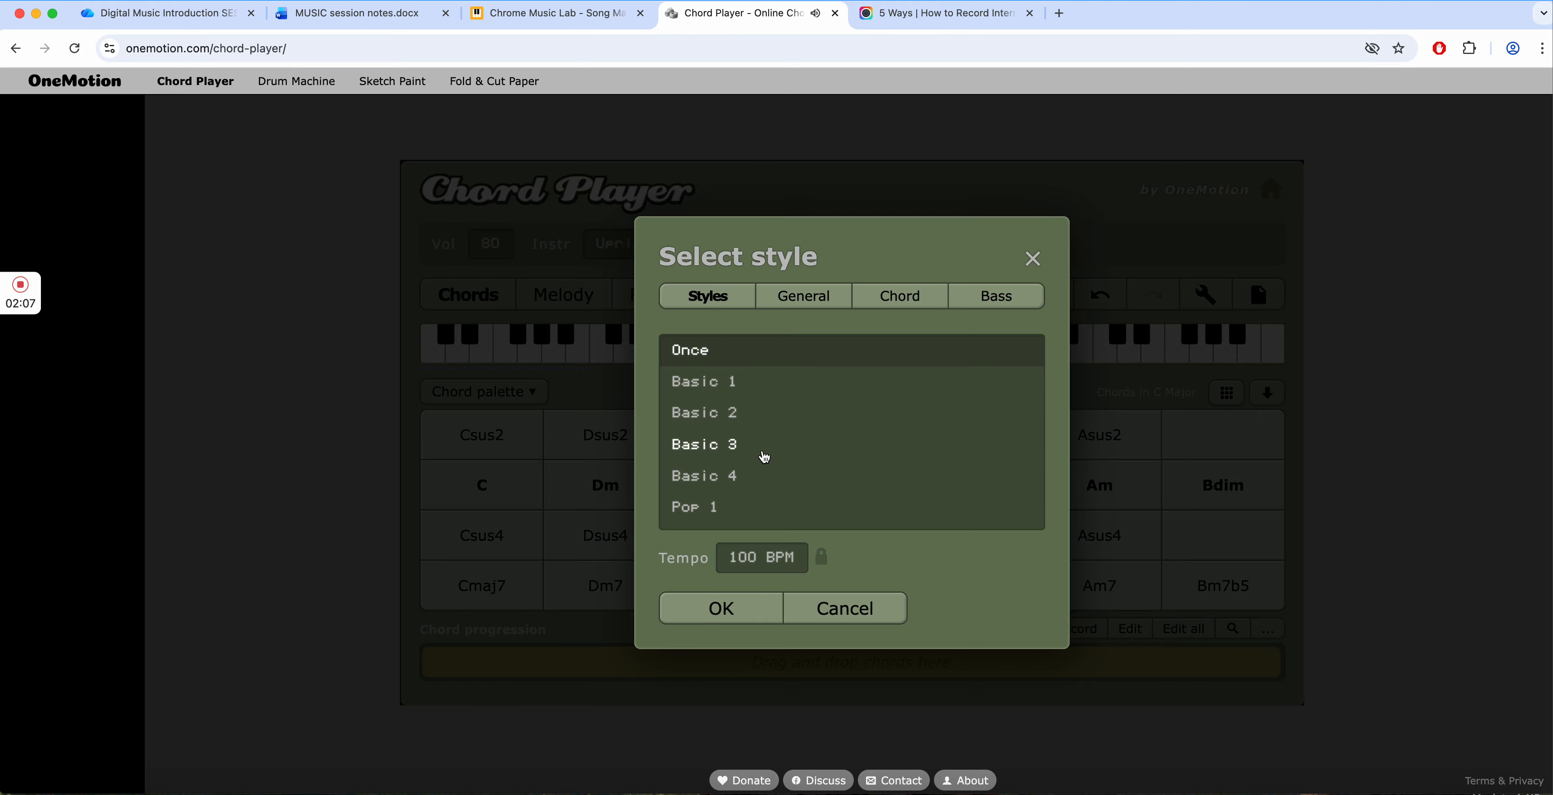
{"action": "scroll", "coordinate": [764, 457], "scroll_direction": "down", "scroll_amount": 5}
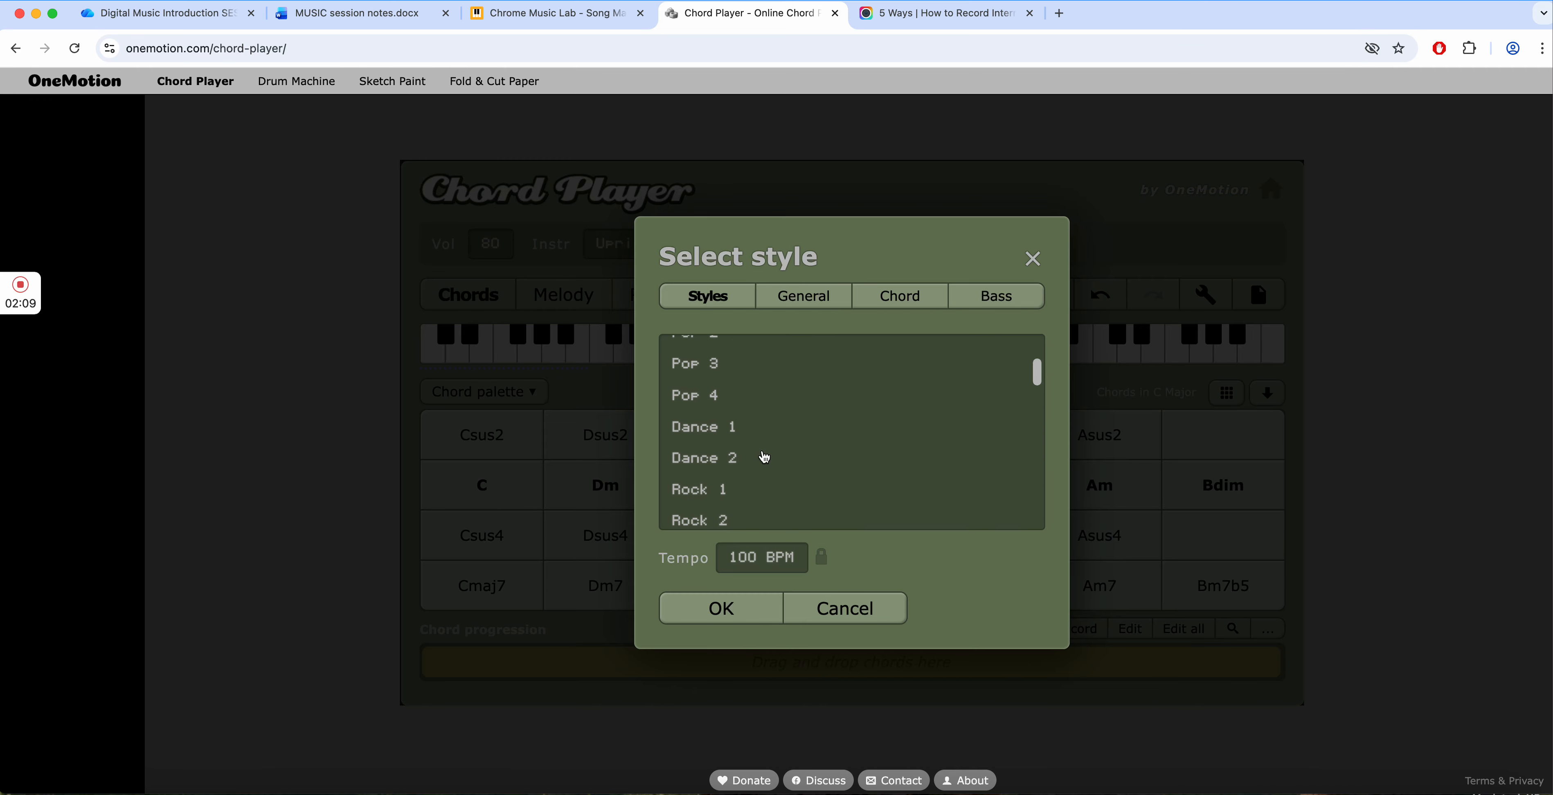
{"action": "scroll", "coordinate": [752, 462], "scroll_direction": "up", "scroll_amount": 1}
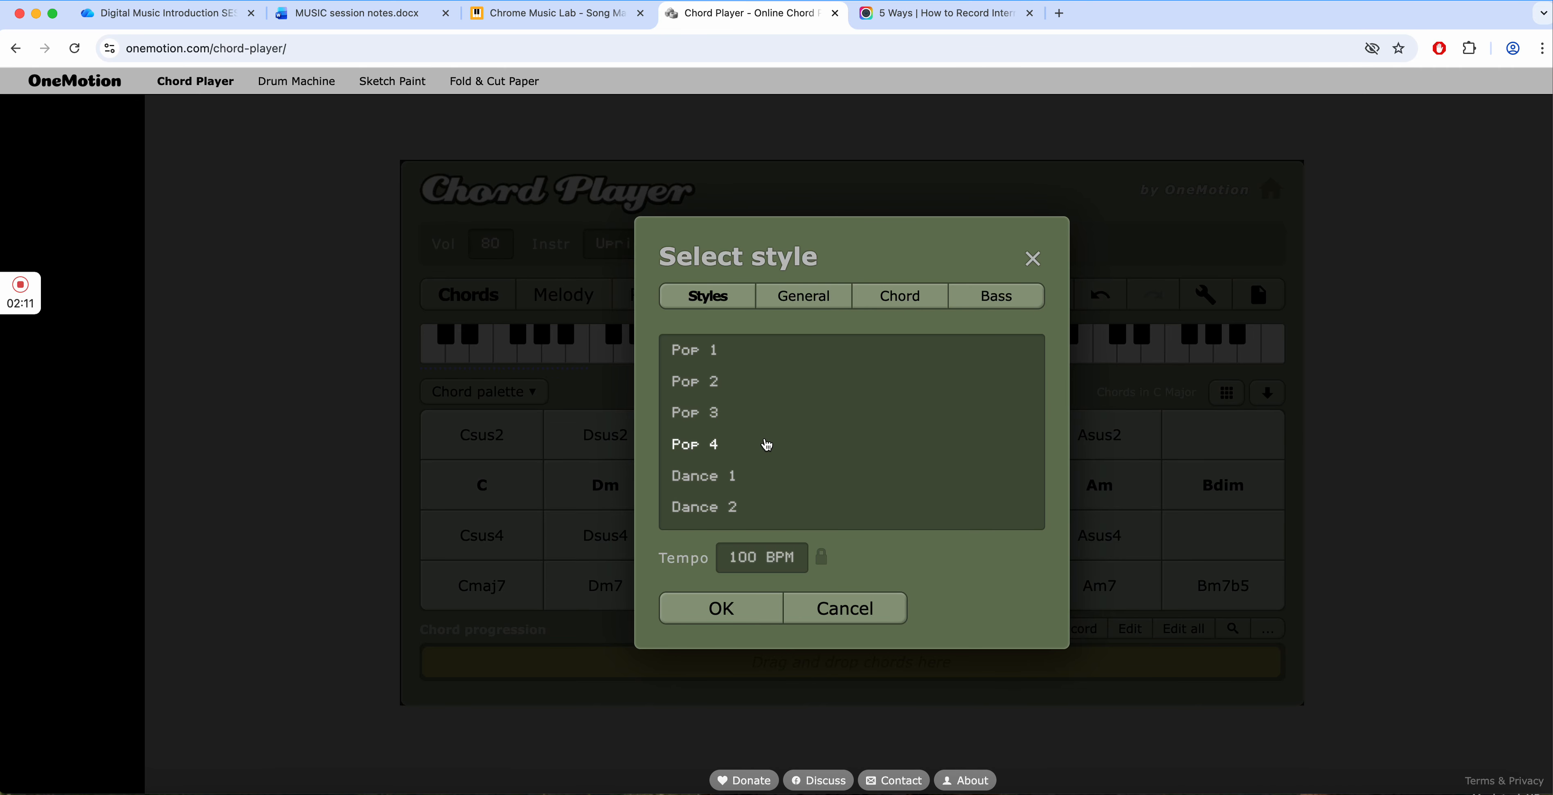
{"action": "left_click", "coordinate": [695, 351]}
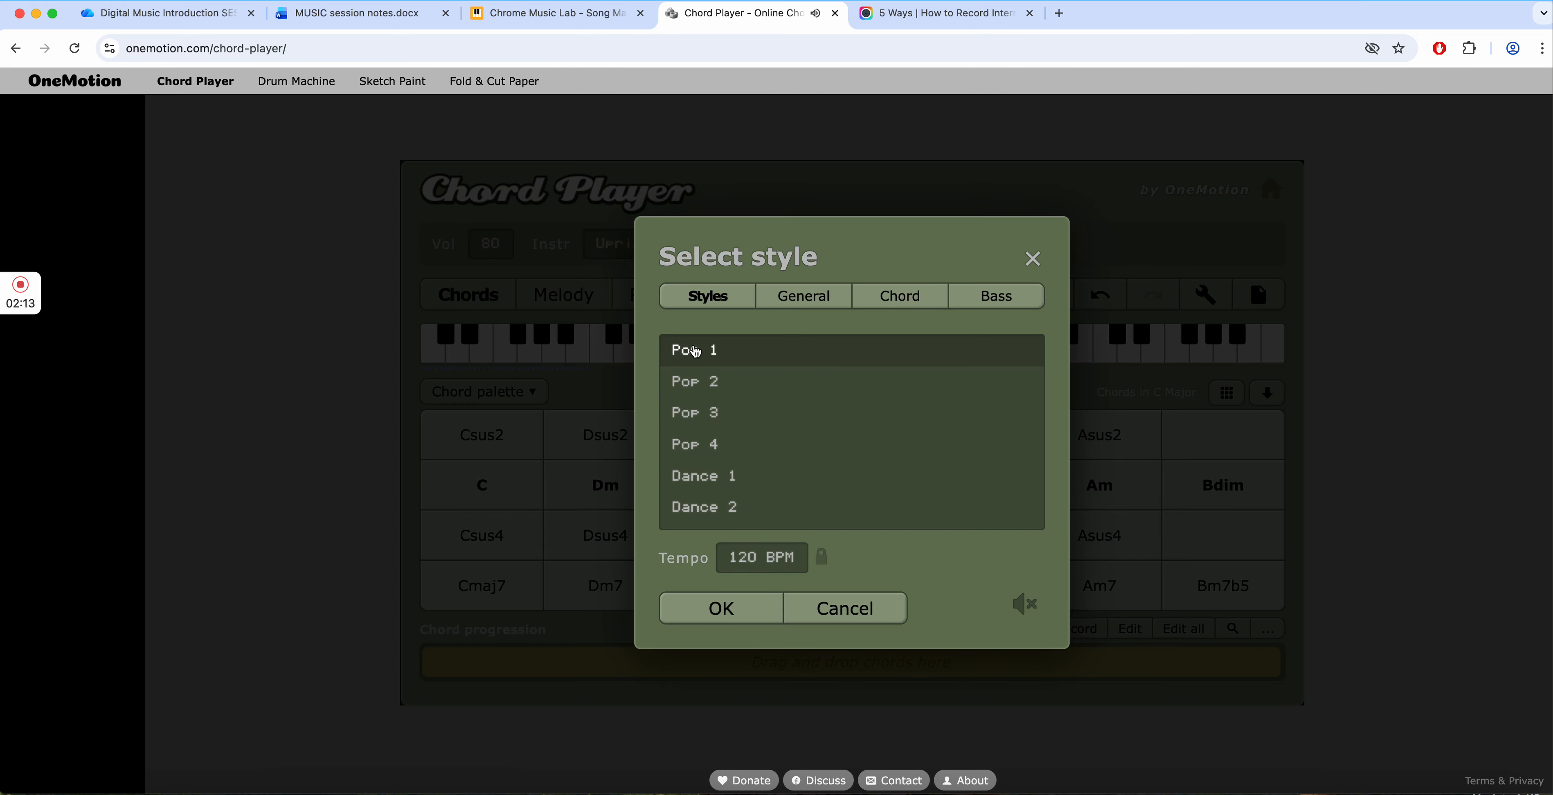
{"action": "left_click", "coordinate": [721, 608]}
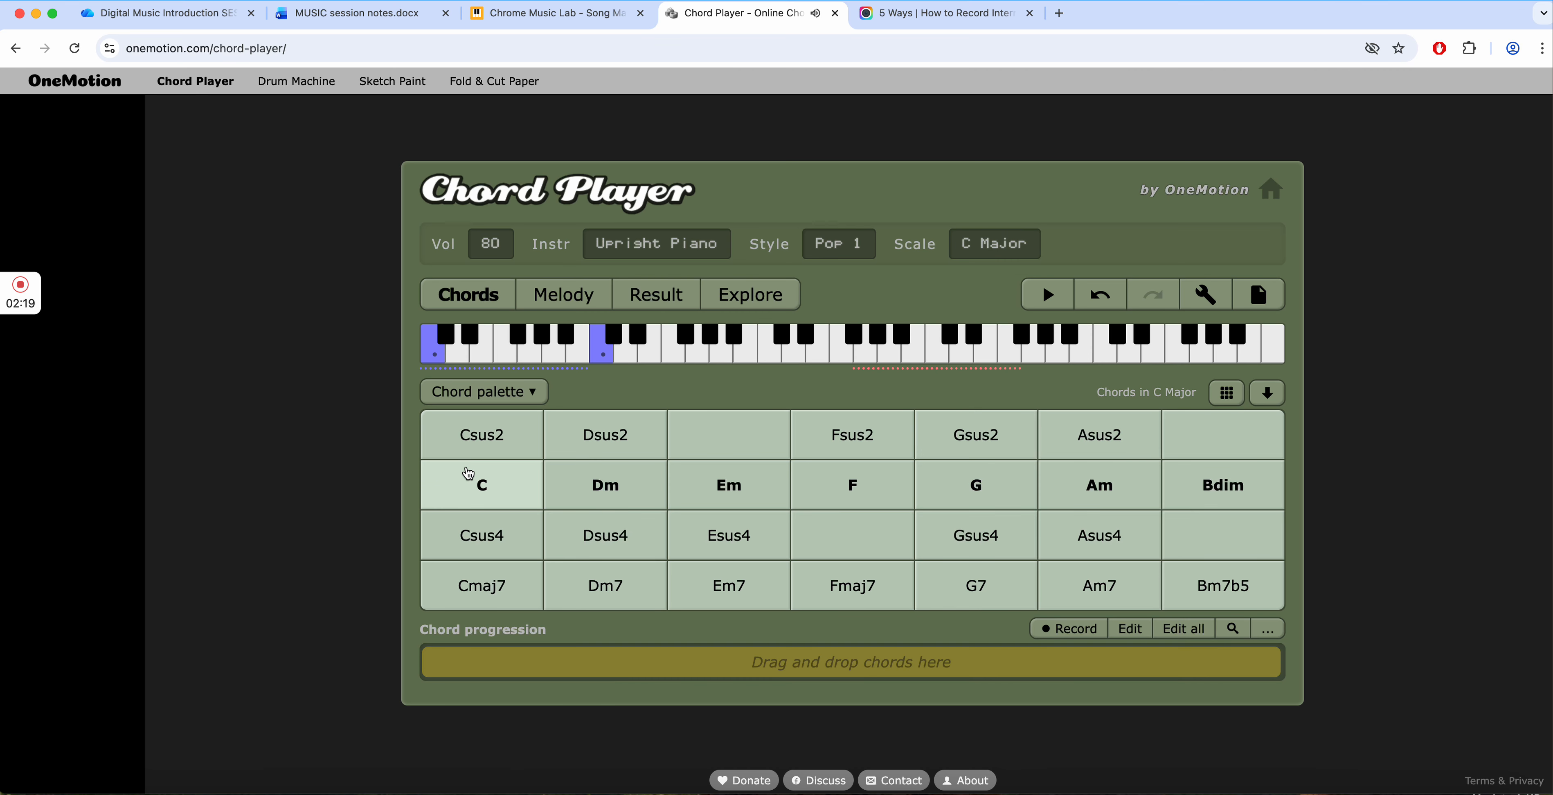
- Set the playing style to Dance 1 and apply it
{"action": "left_click", "coordinate": [847, 244]}
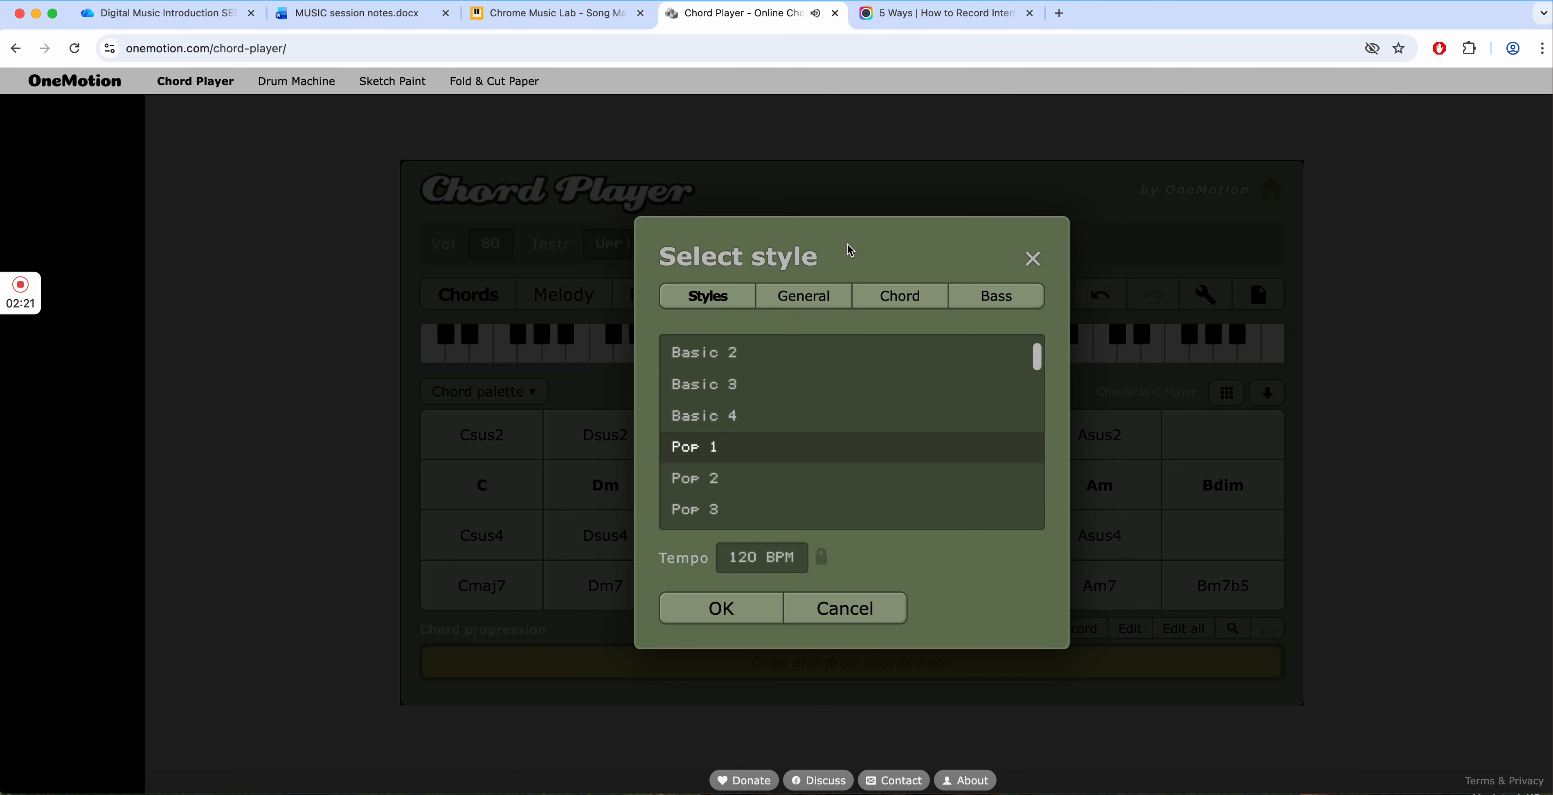
{"action": "scroll", "coordinate": [753, 464], "scroll_direction": "down", "scroll_amount": 5}
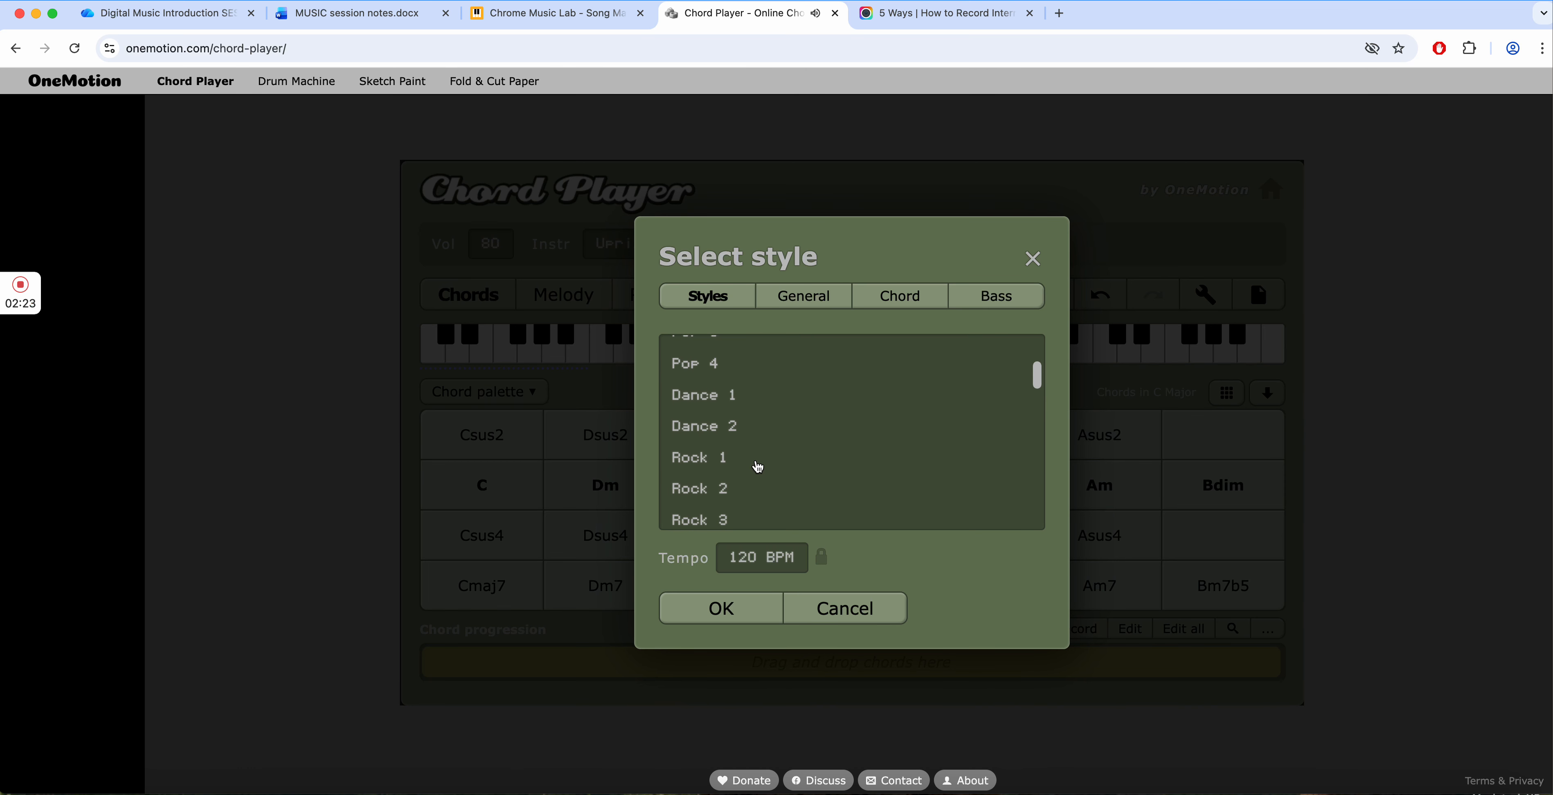
{"action": "left_click", "coordinate": [718, 377]}
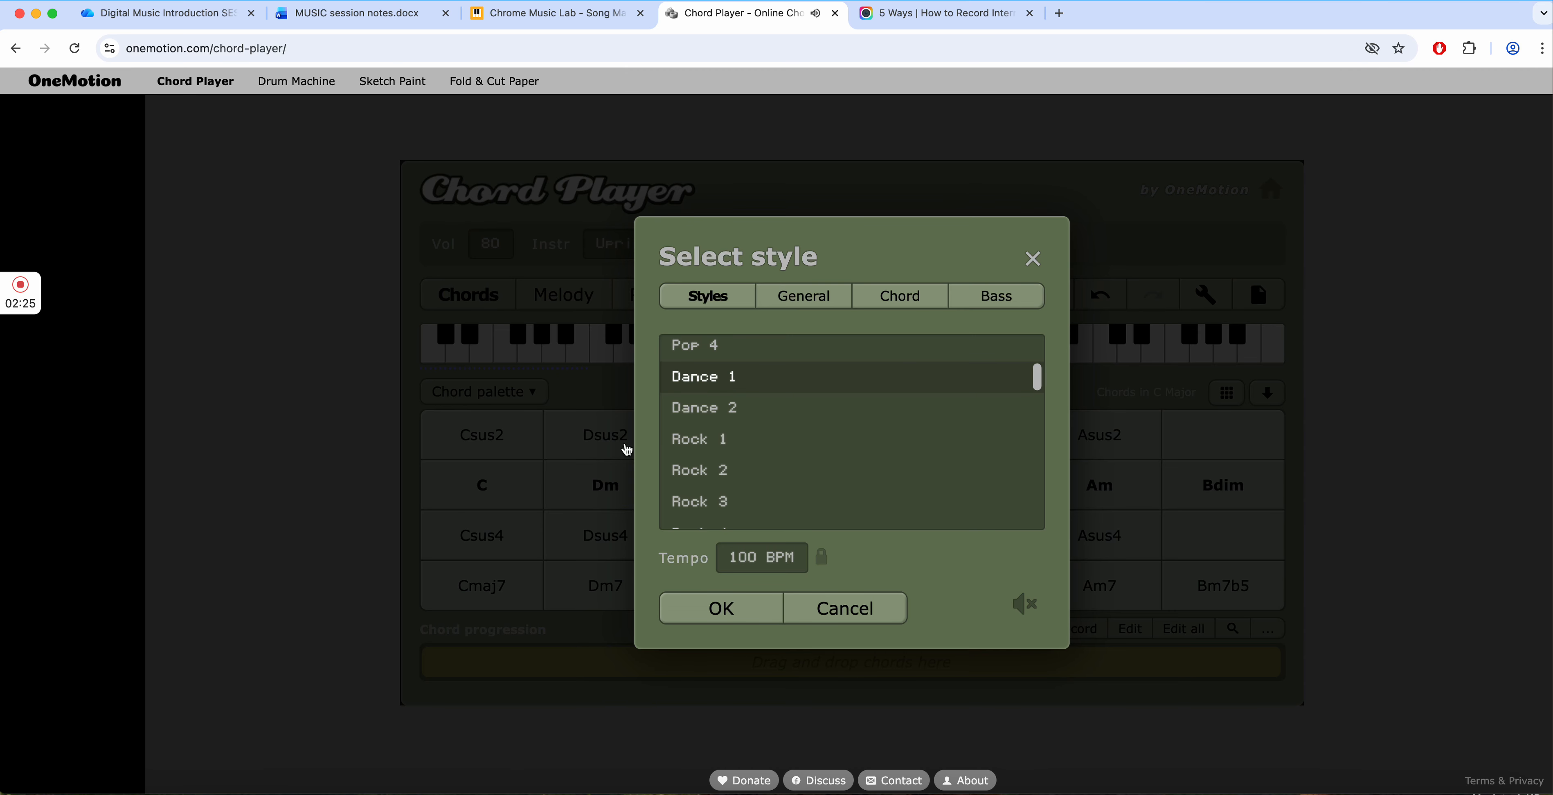
{"action": "left_click", "coordinate": [721, 609]}
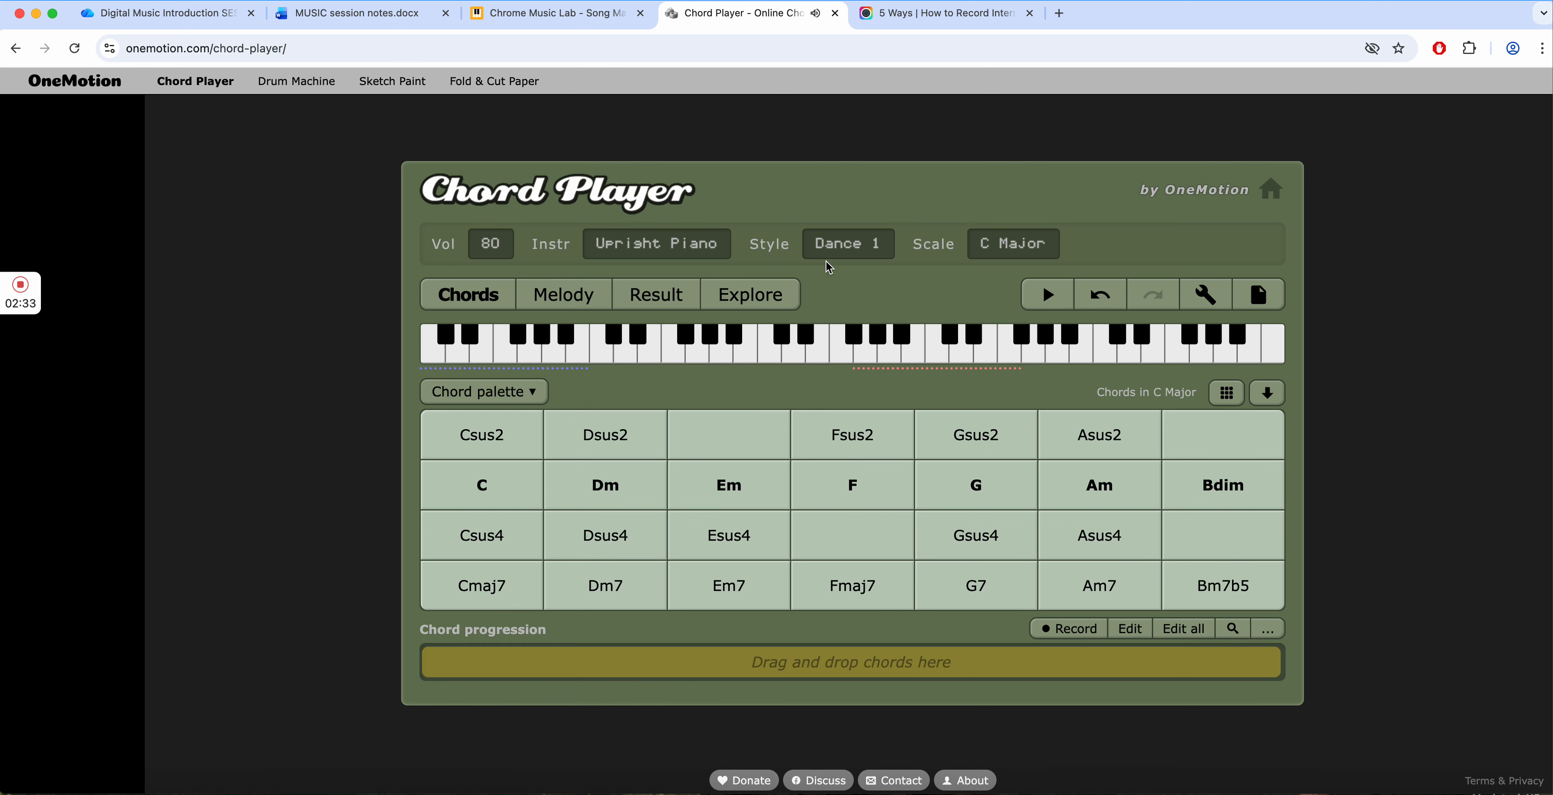
- Check the tempo setting of the Dance 1 style and confirm the style settings
{"action": "left_click", "coordinate": [864, 244]}
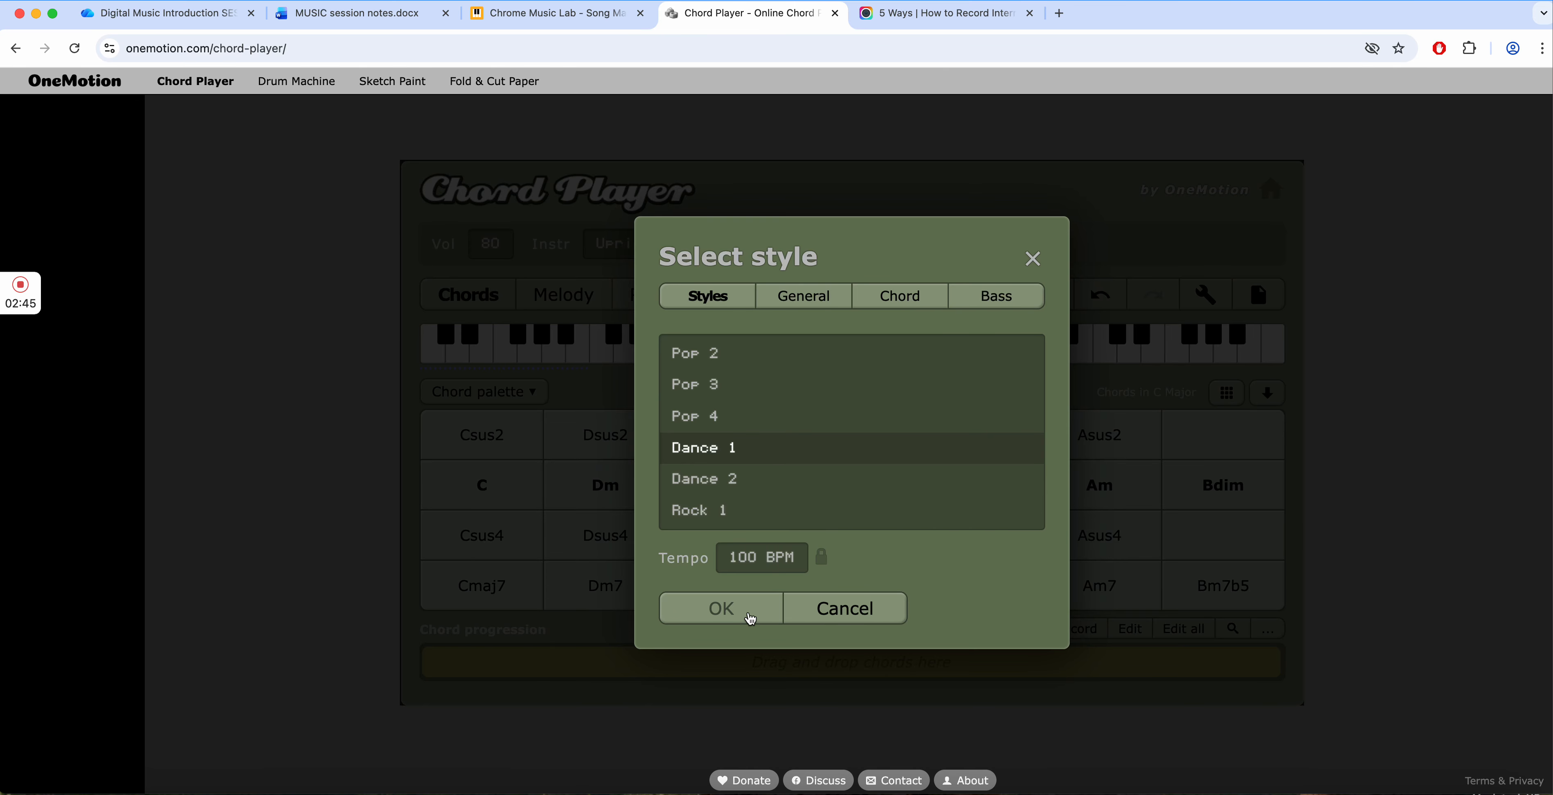
{"action": "left_click", "coordinate": [737, 556]}
{"action": "left_click", "coordinate": [719, 615]}
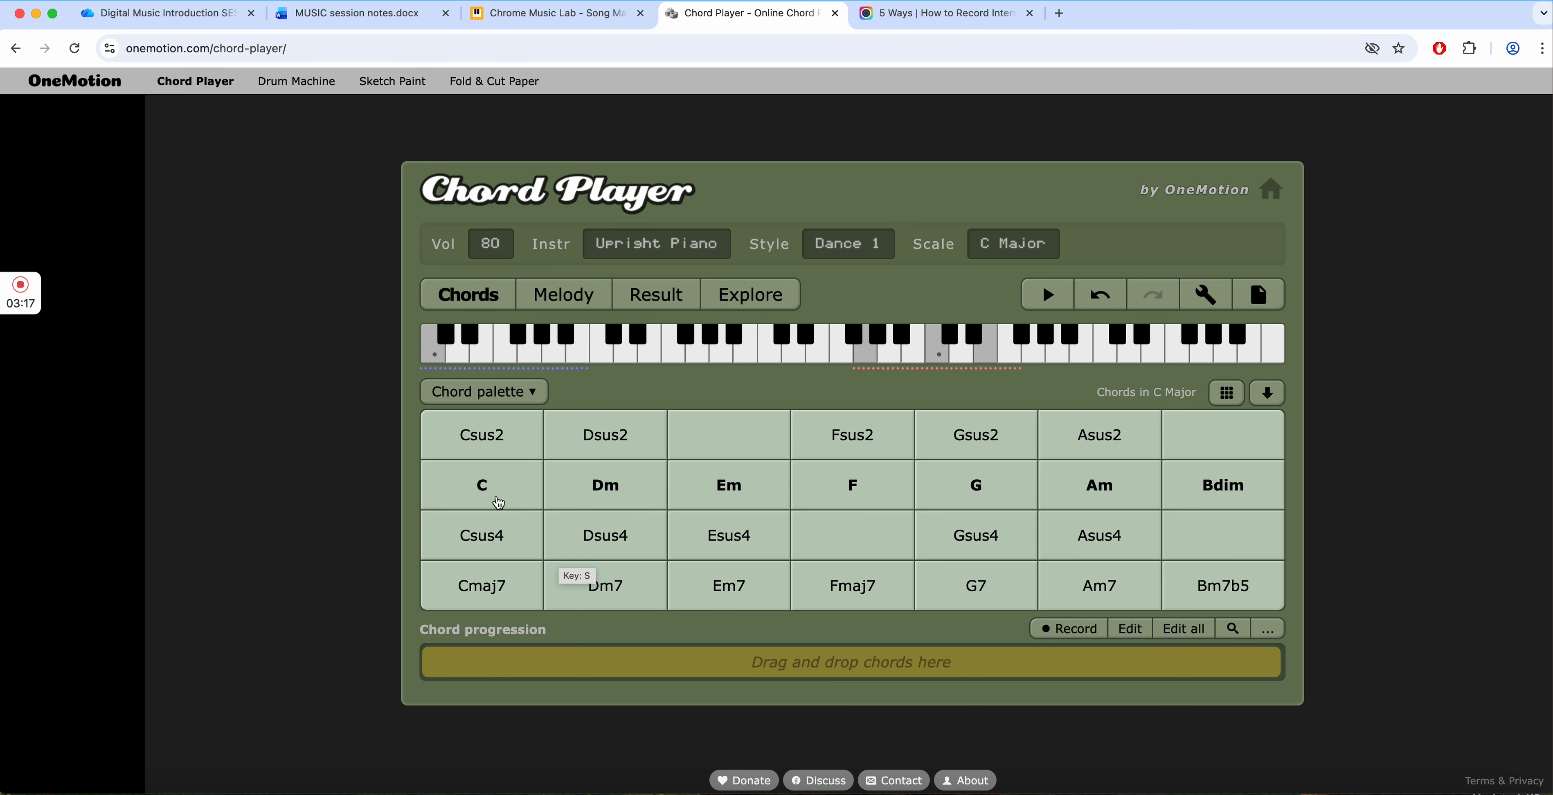
- Play the basic C Major chords in order, C, Dm, Em, F, G, Am and Bdim, and finish on C
{"action": "left_click", "coordinate": [483, 493]}
{"action": "left_click", "coordinate": [582, 491]}
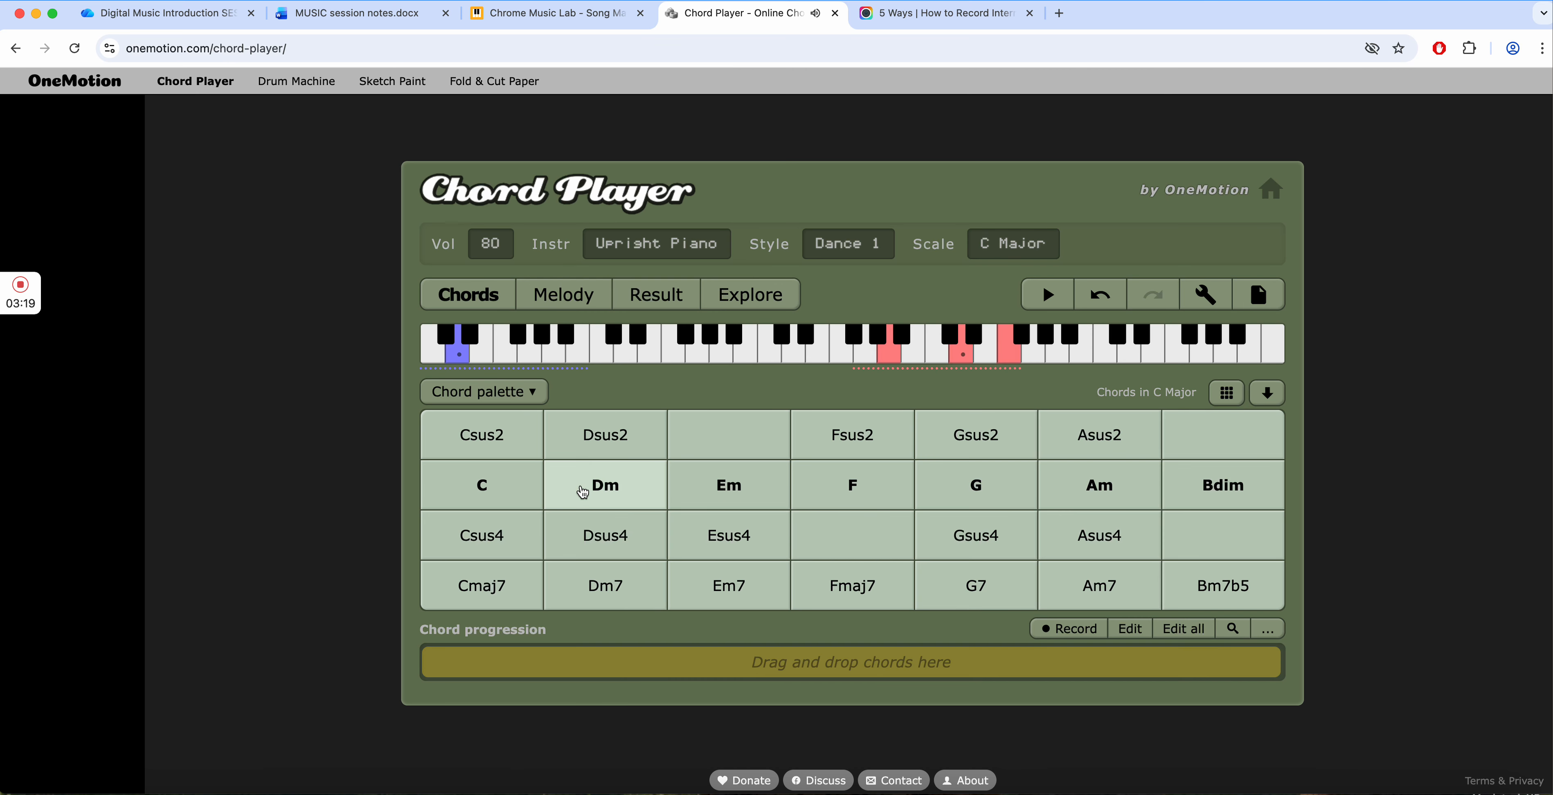
{"action": "left_click", "coordinate": [751, 488]}
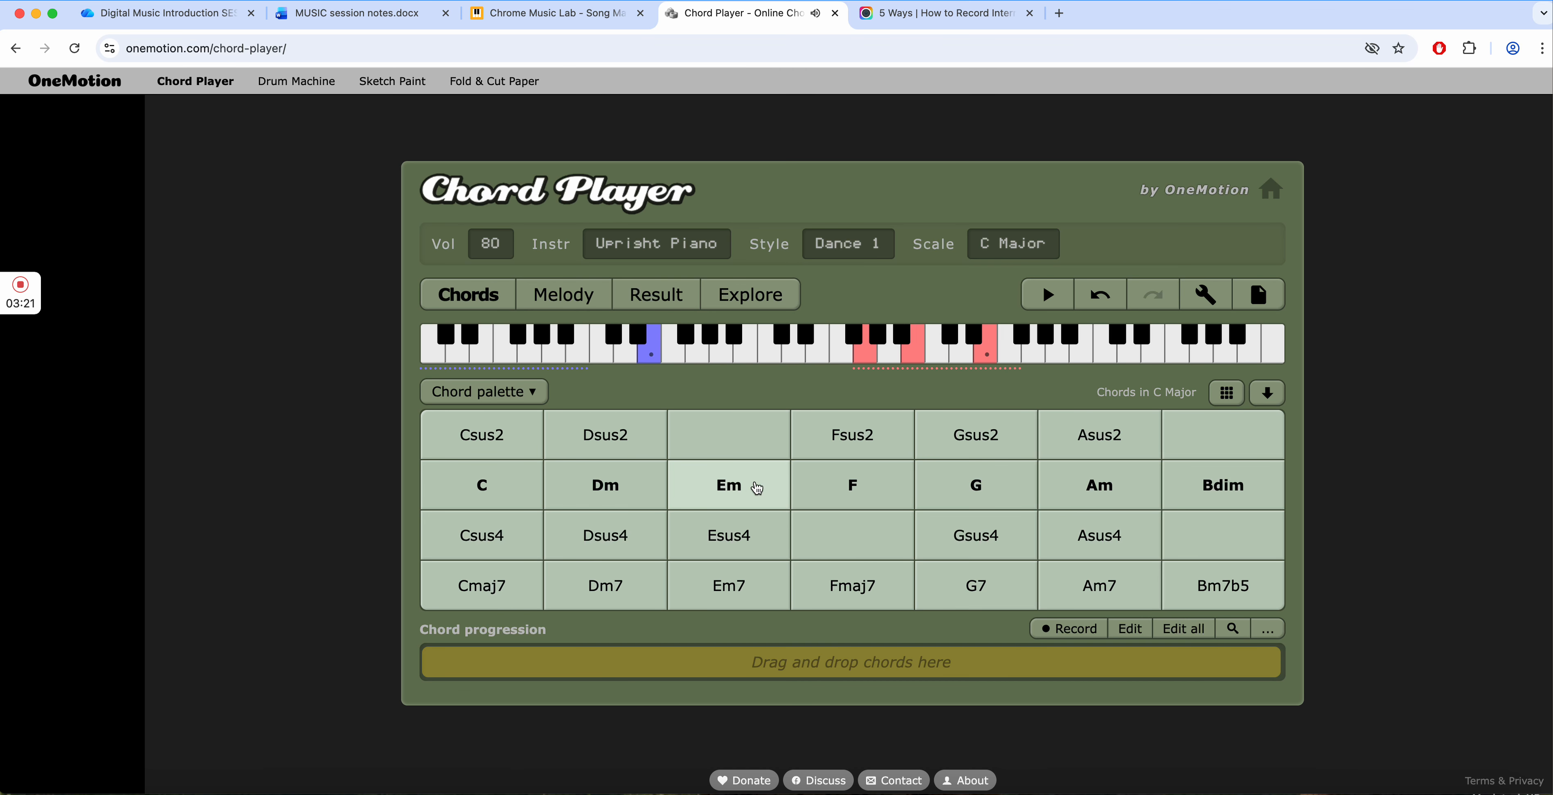
{"action": "left_click", "coordinate": [854, 485]}
{"action": "left_click", "coordinate": [1017, 482]}
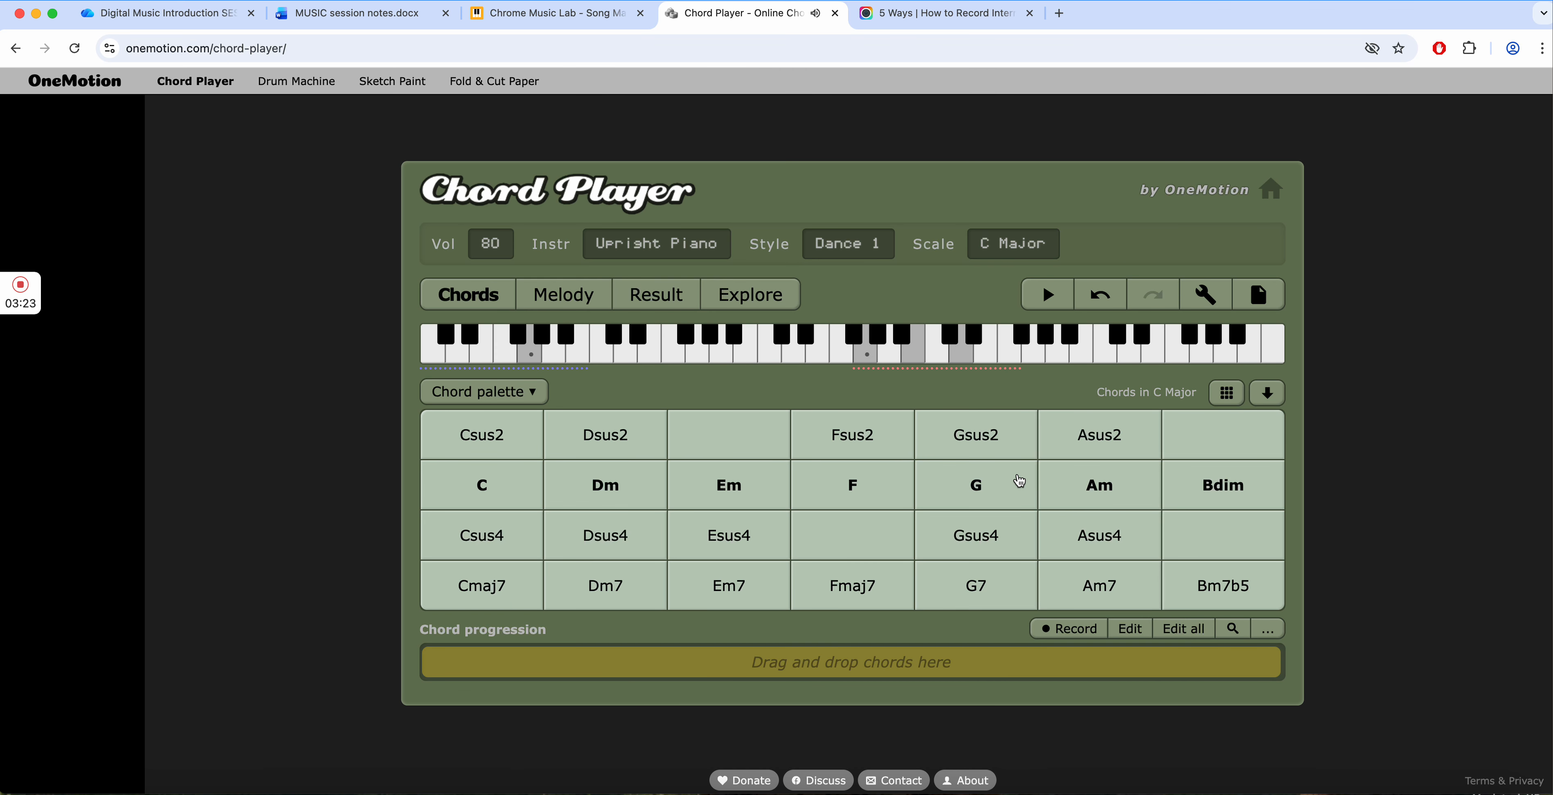
{"action": "left_click", "coordinate": [1110, 482]}
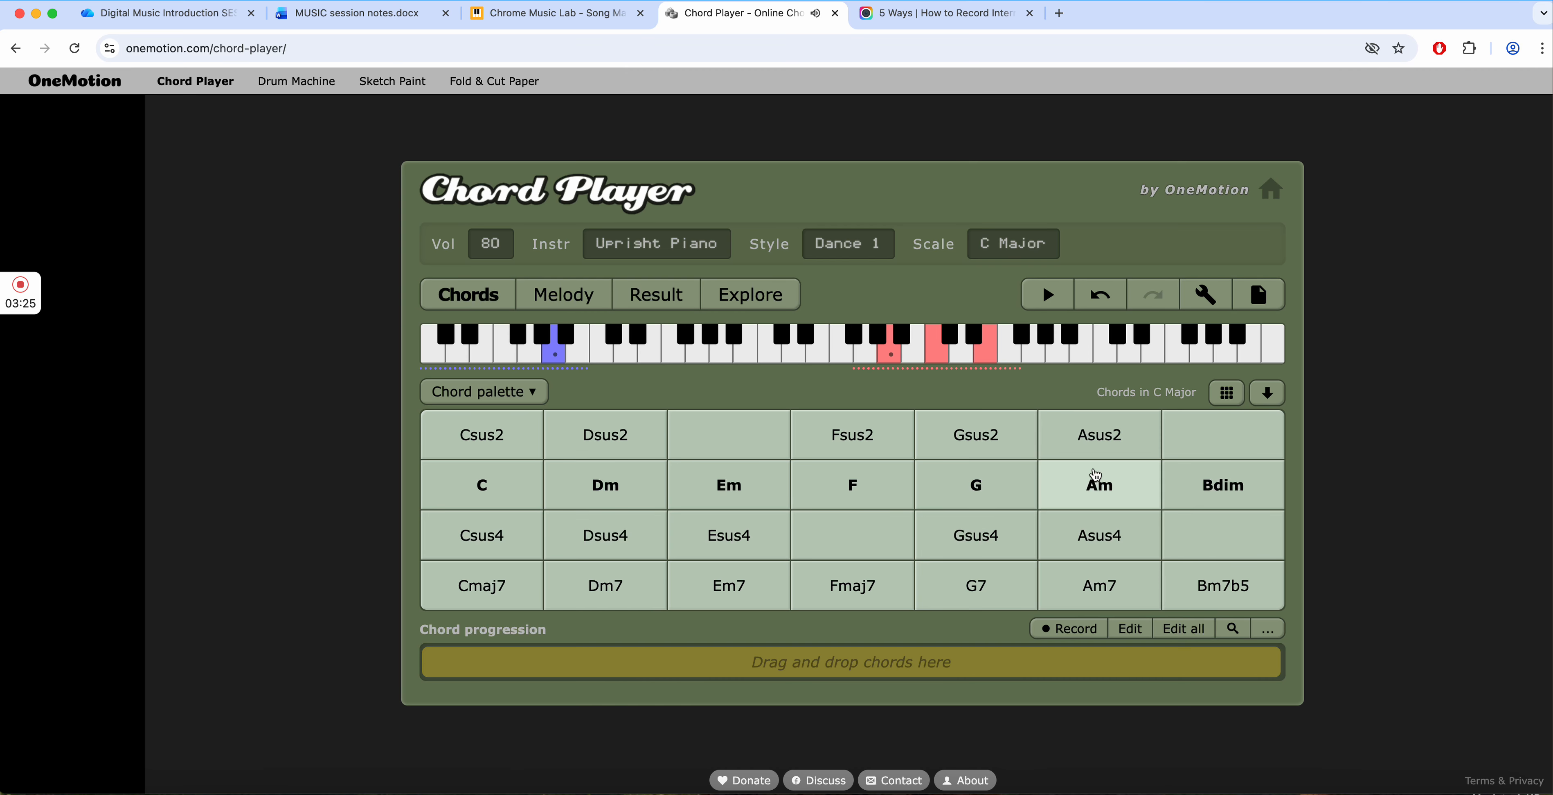
{"action": "left_click", "coordinate": [1209, 479]}
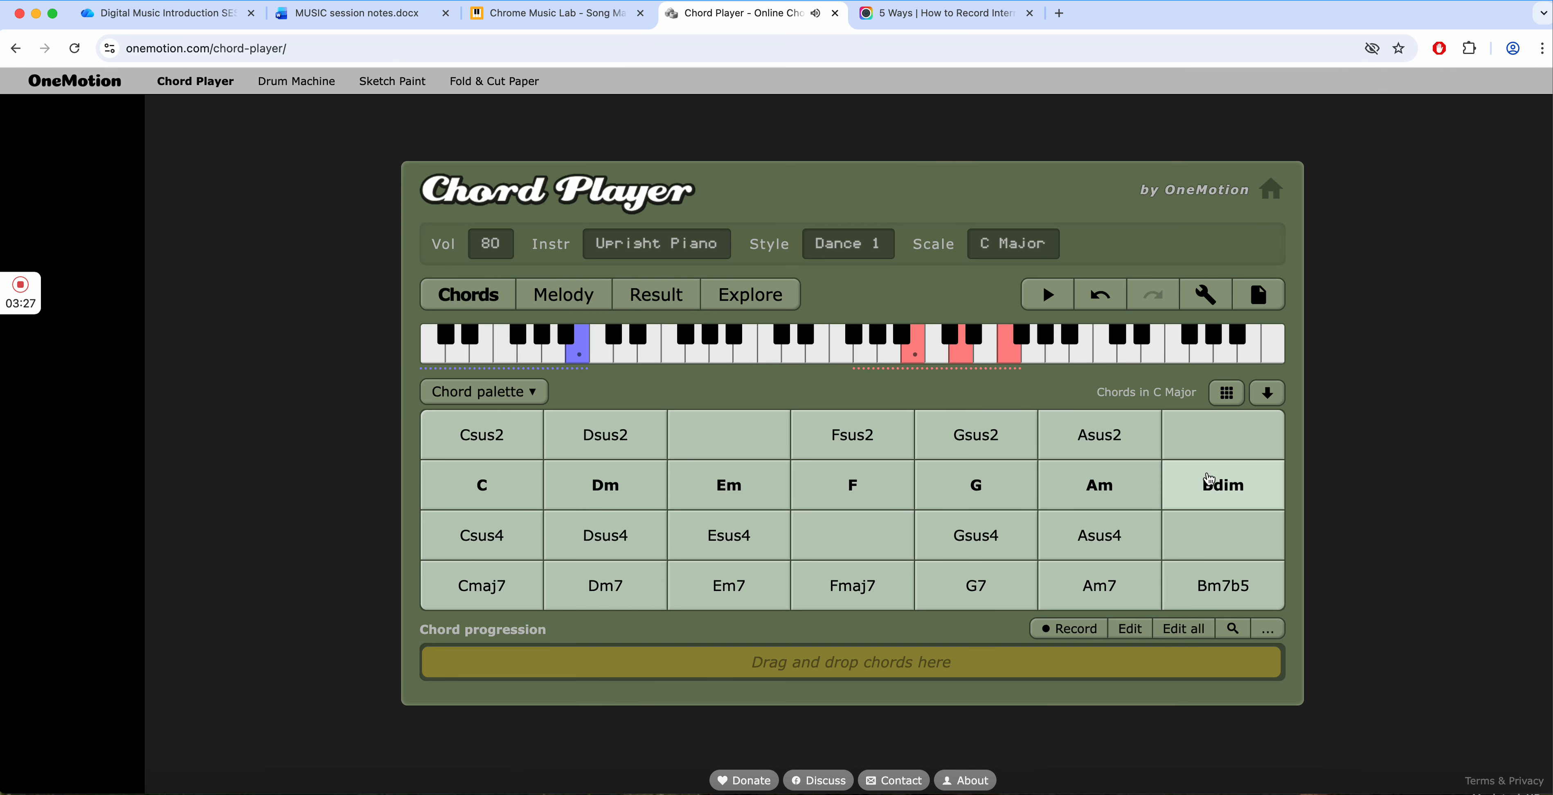
{"action": "left_click", "coordinate": [429, 493]}
{"action": "left_click", "coordinate": [507, 497]}
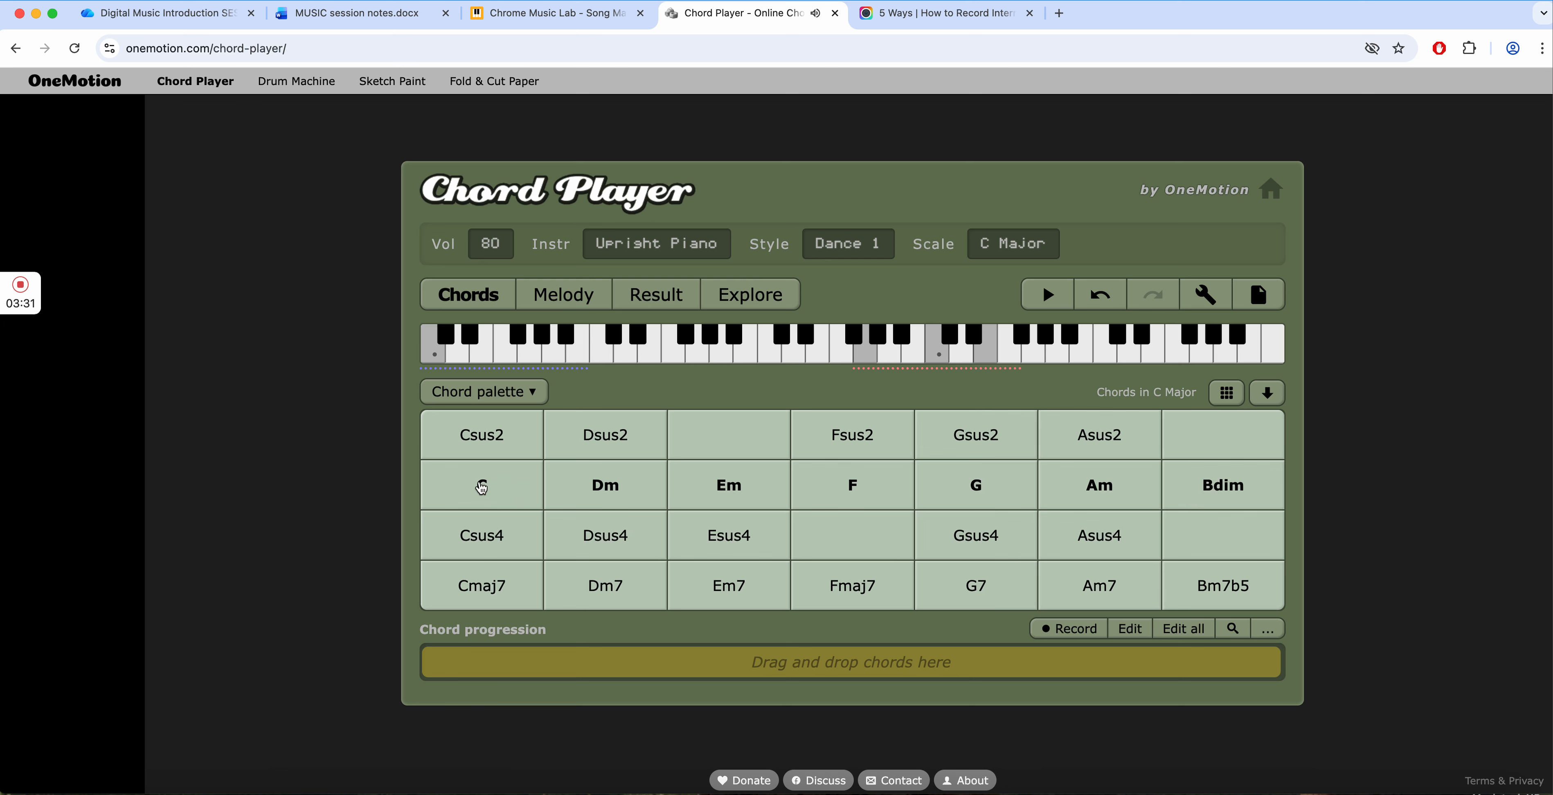
- Play the C chord and place it as the first chord of the progression
{"action": "left_click", "coordinate": [446, 491]}
{"action": "left_click_drag", "start_coordinate": [490, 487], "coordinate": [450, 669]}
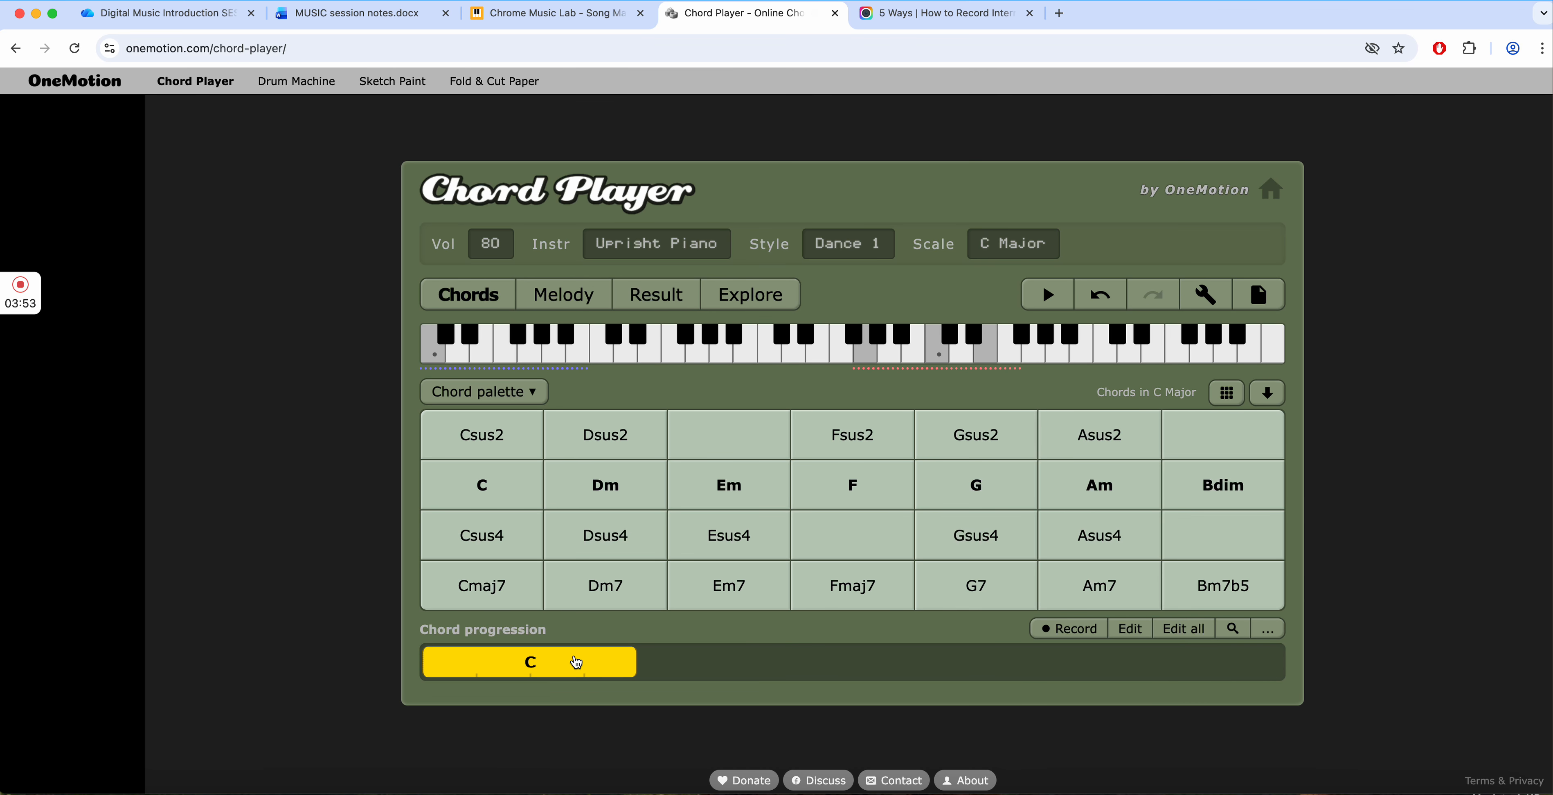
- Open the settings of the C chord in the progression, check its duration and close them
{"action": "left_click", "coordinate": [490, 658]}
{"action": "left_click", "coordinate": [1130, 628]}
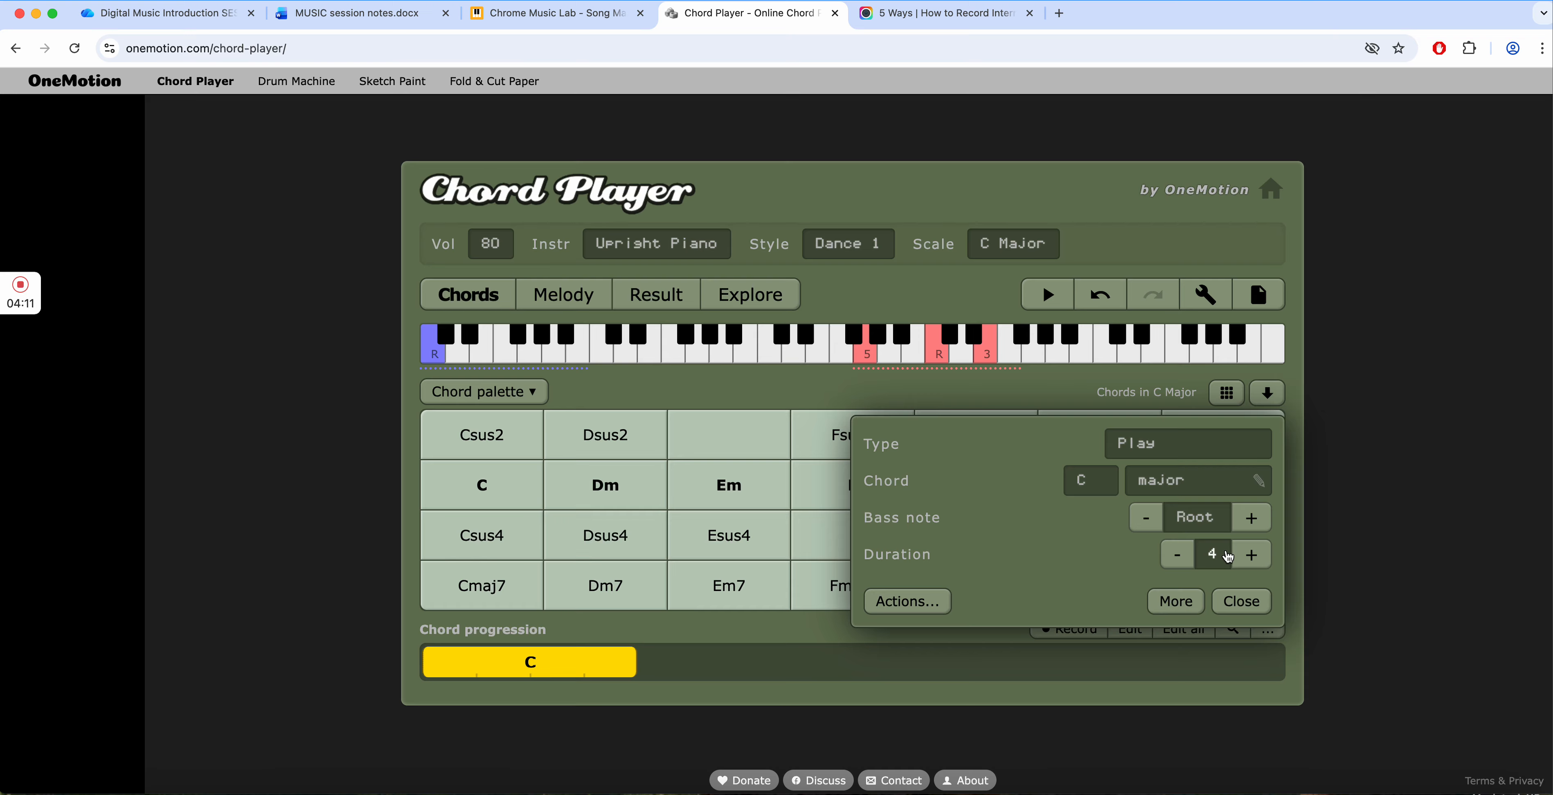
{"action": "left_click", "coordinate": [1248, 605]}
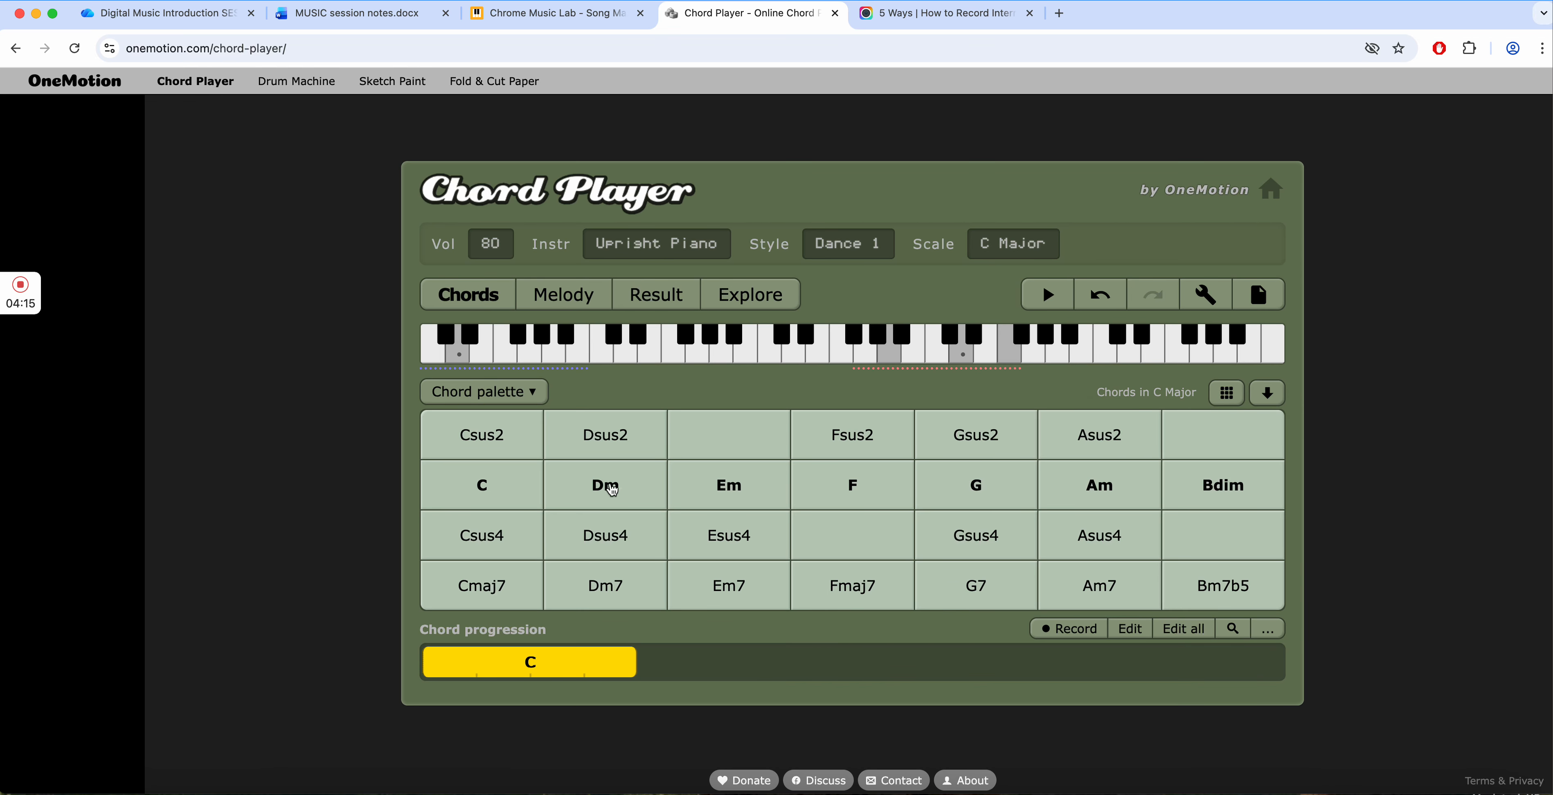
- Try out the C and Em chords, and add Em after C in the progression
{"action": "left_click", "coordinate": [524, 484]}
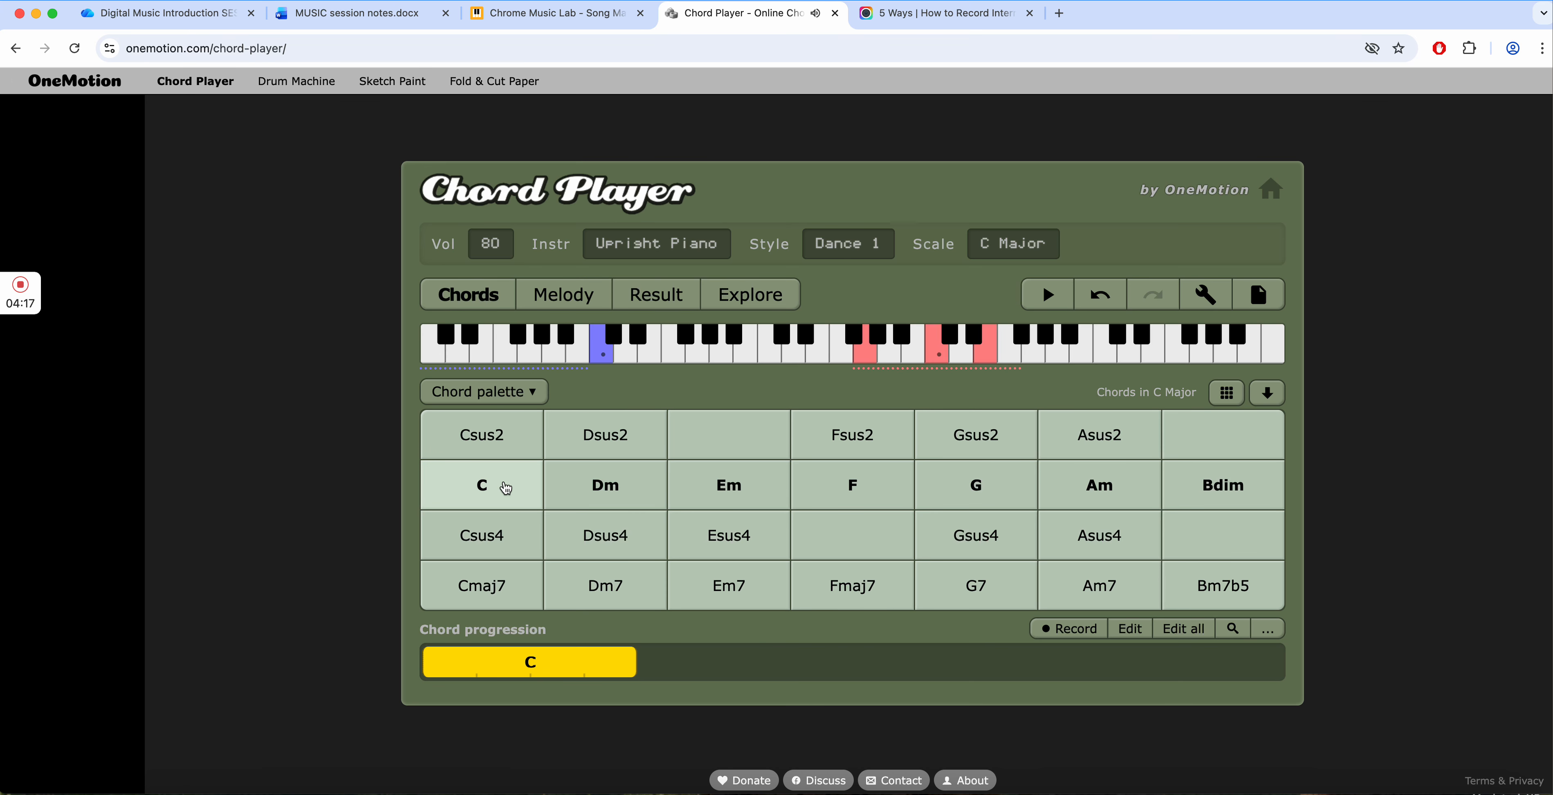
{"action": "left_click", "coordinate": [711, 479]}
{"action": "left_click", "coordinate": [729, 489]}
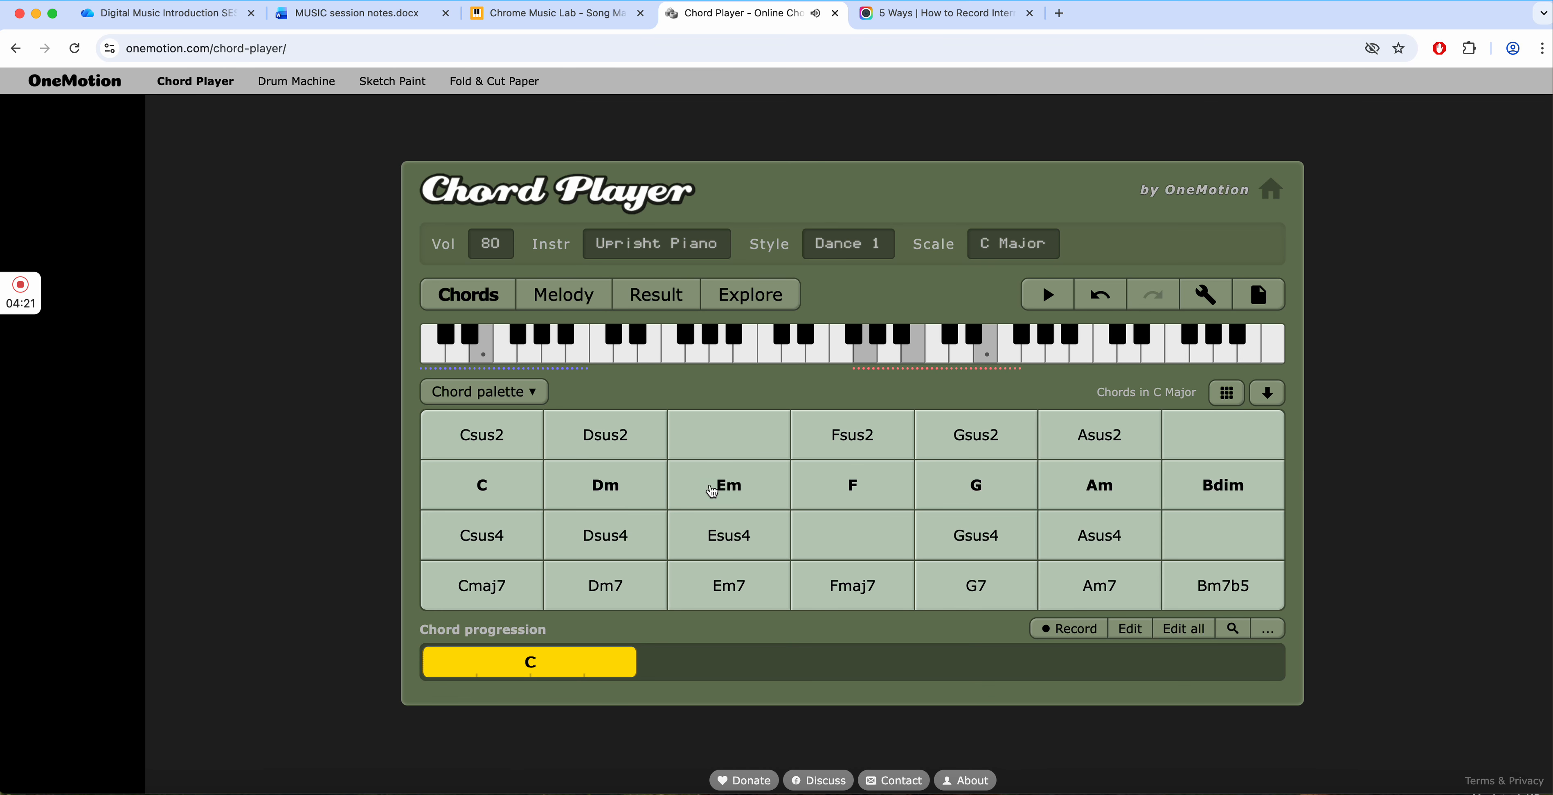
{"action": "left_click_drag", "start_coordinate": [728, 487], "coordinate": [688, 663]}
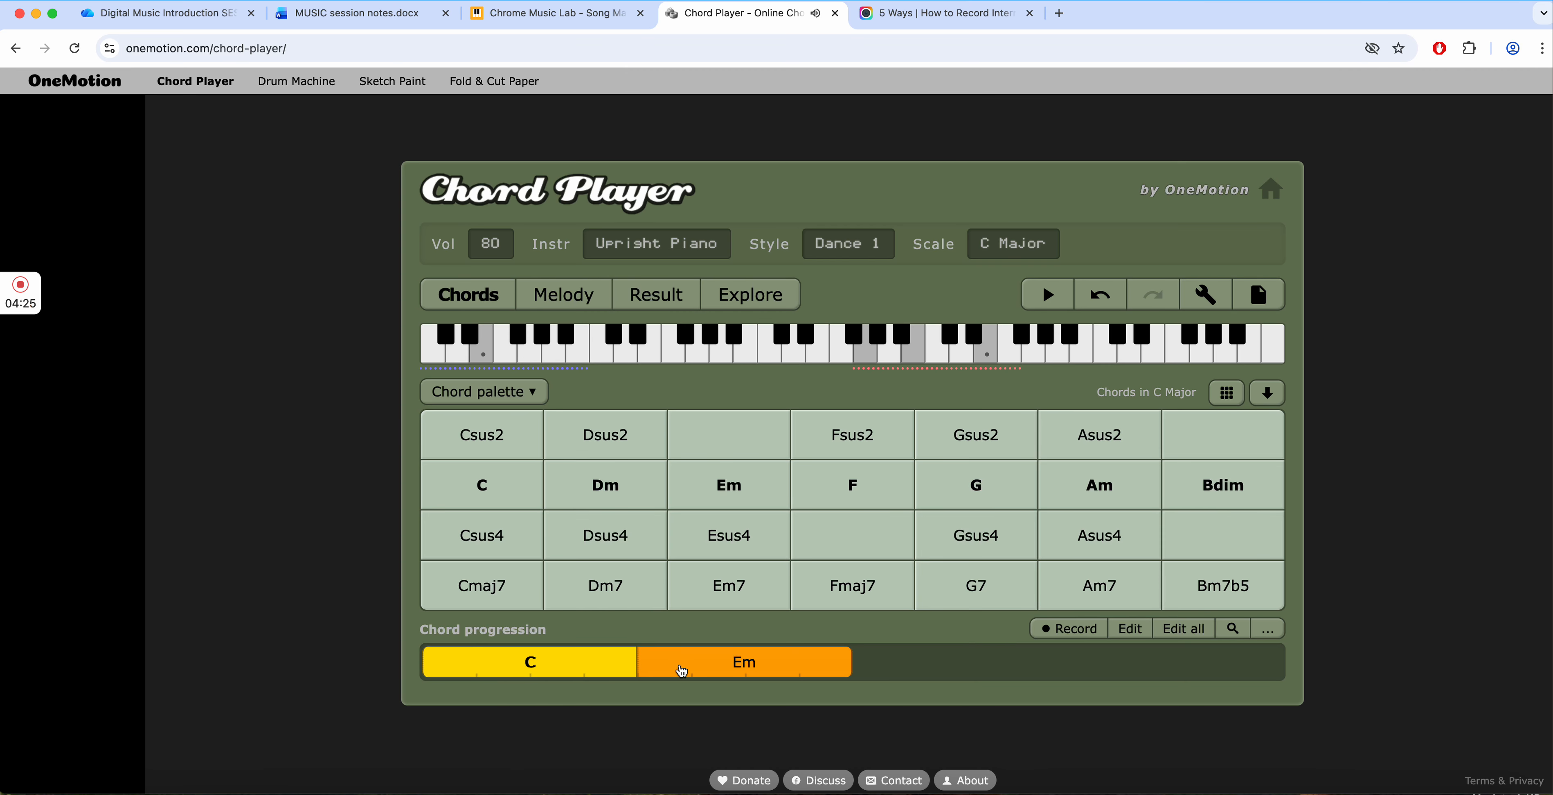
- Play the C, Em, F and G chords from the palette to hear which ones follow well
{"action": "left_click", "coordinate": [929, 533]}
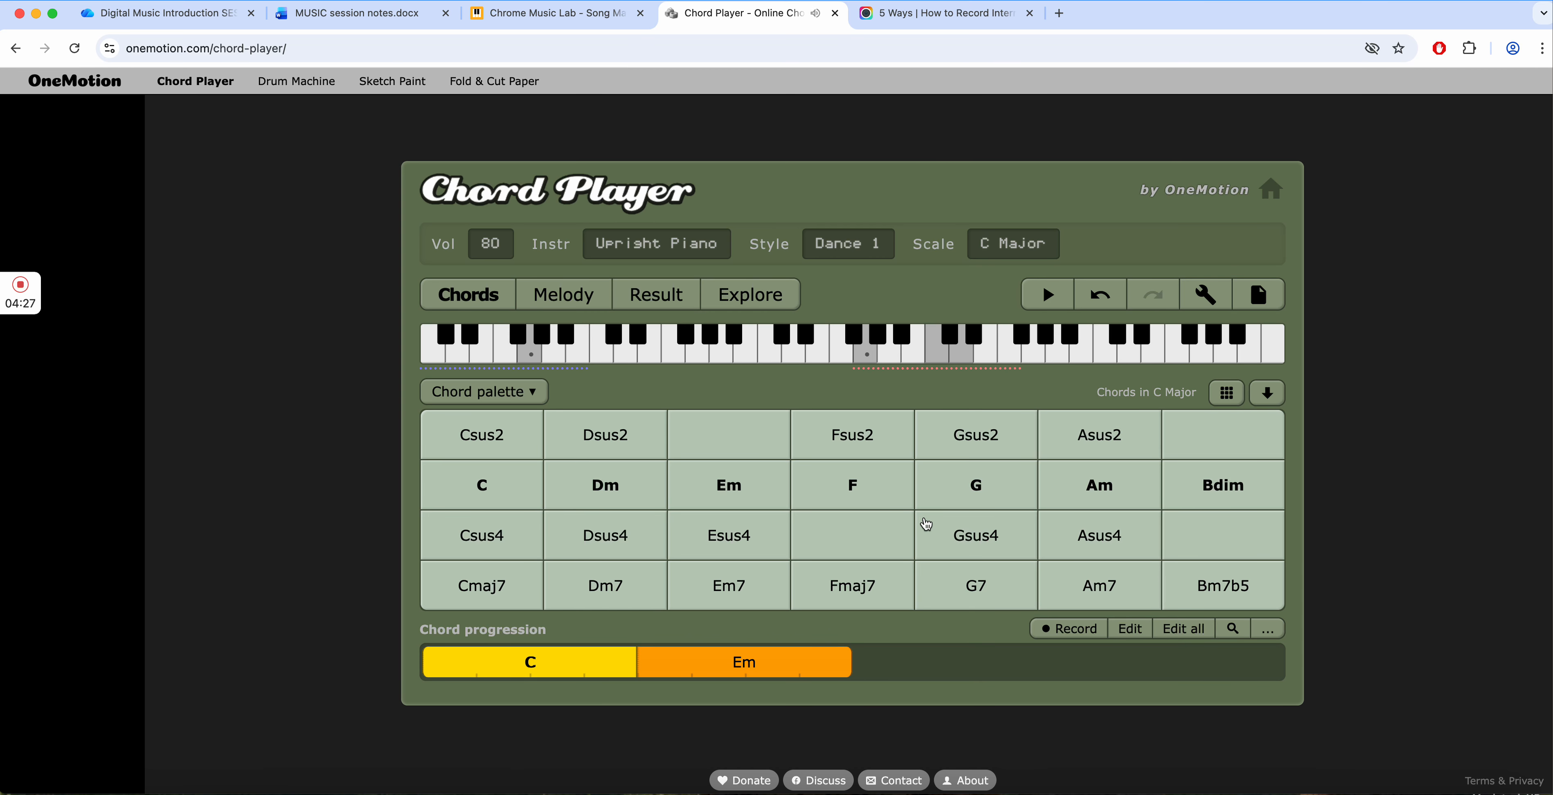
{"action": "left_click", "coordinate": [873, 505]}
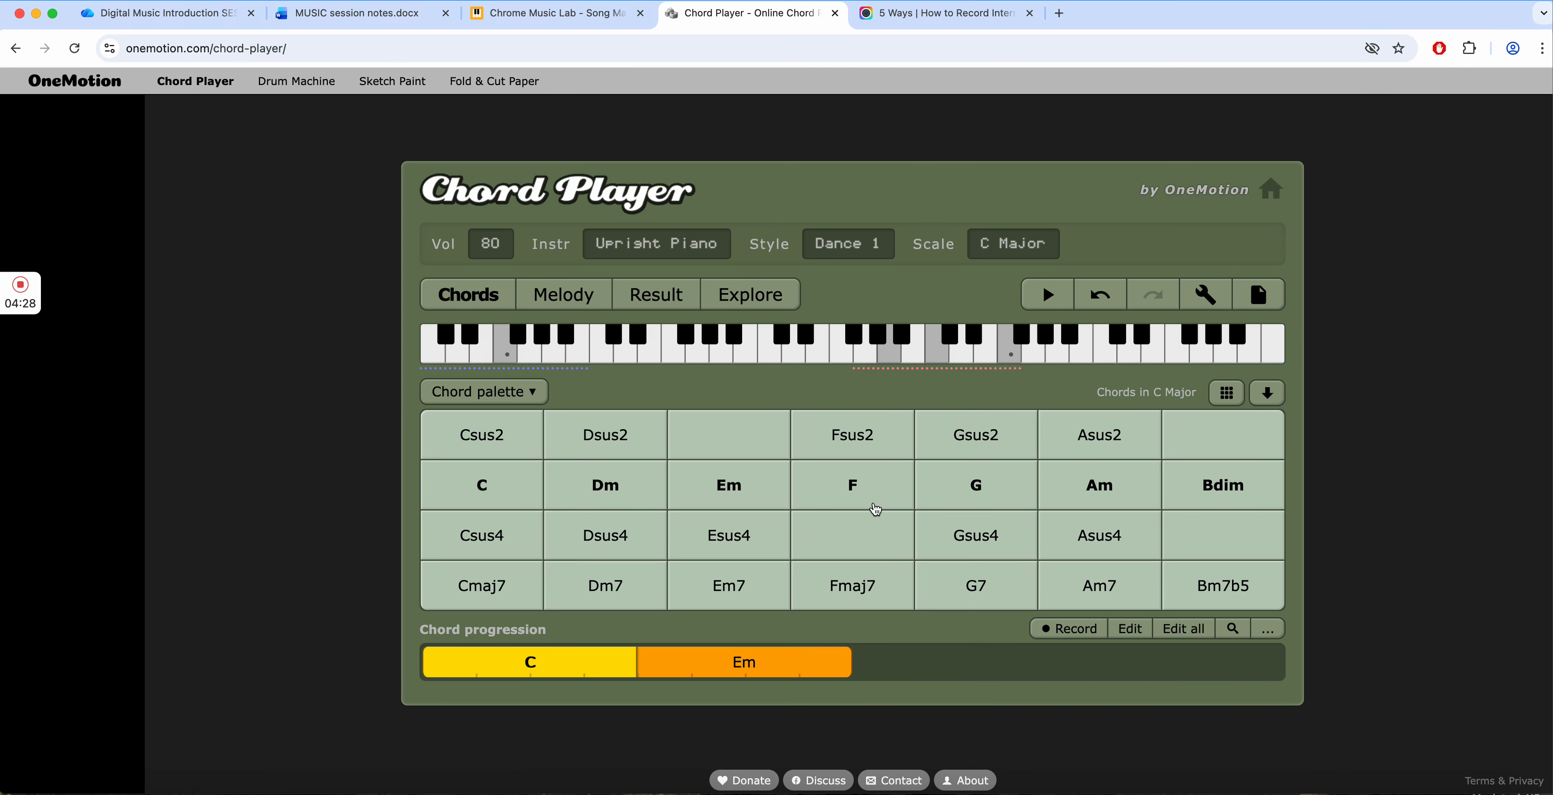
{"action": "left_click", "coordinate": [761, 486]}
{"action": "left_click", "coordinate": [475, 491]}
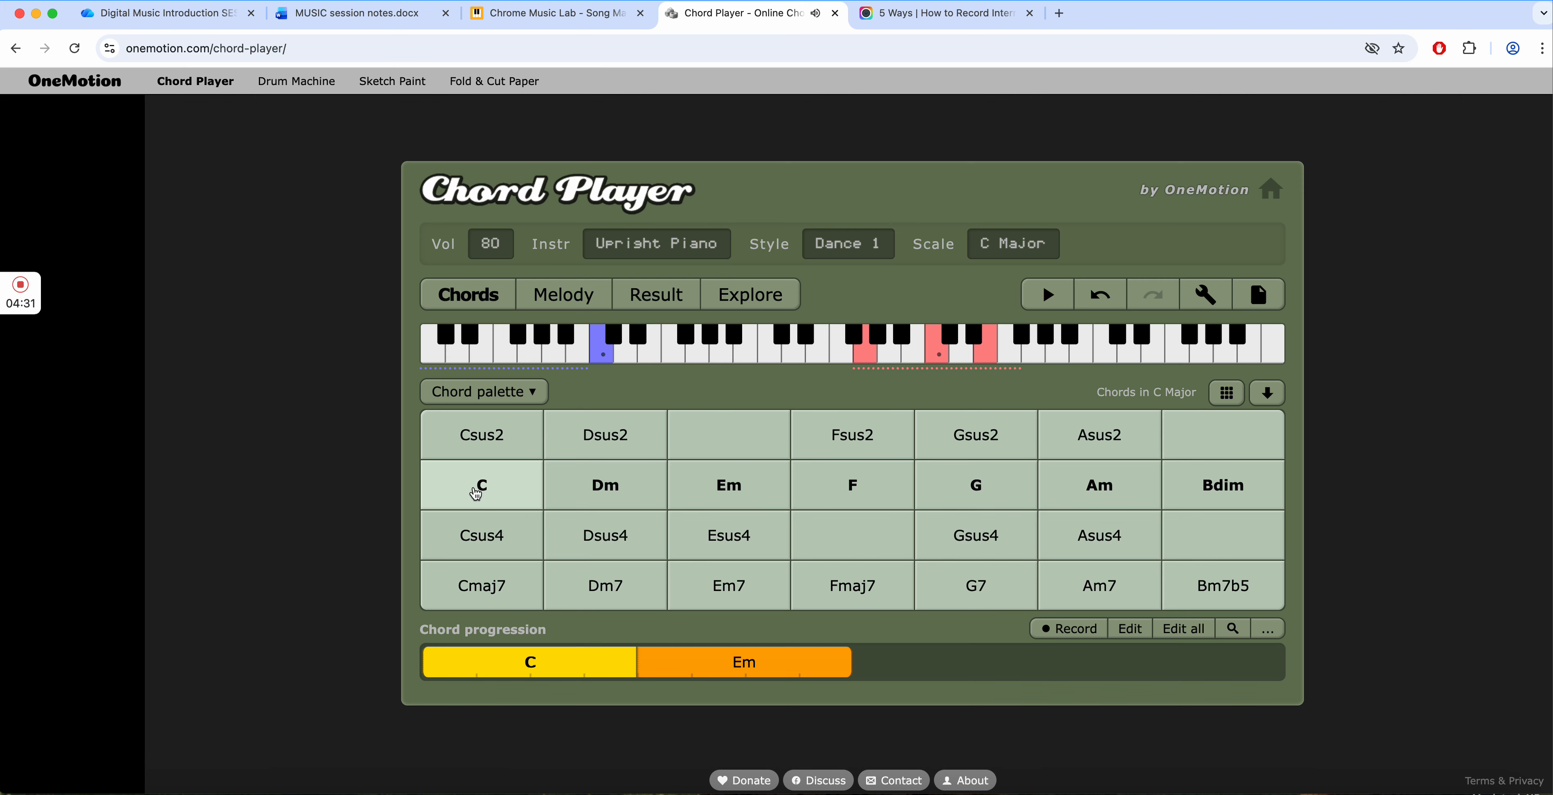
{"action": "left_click", "coordinate": [727, 487]}
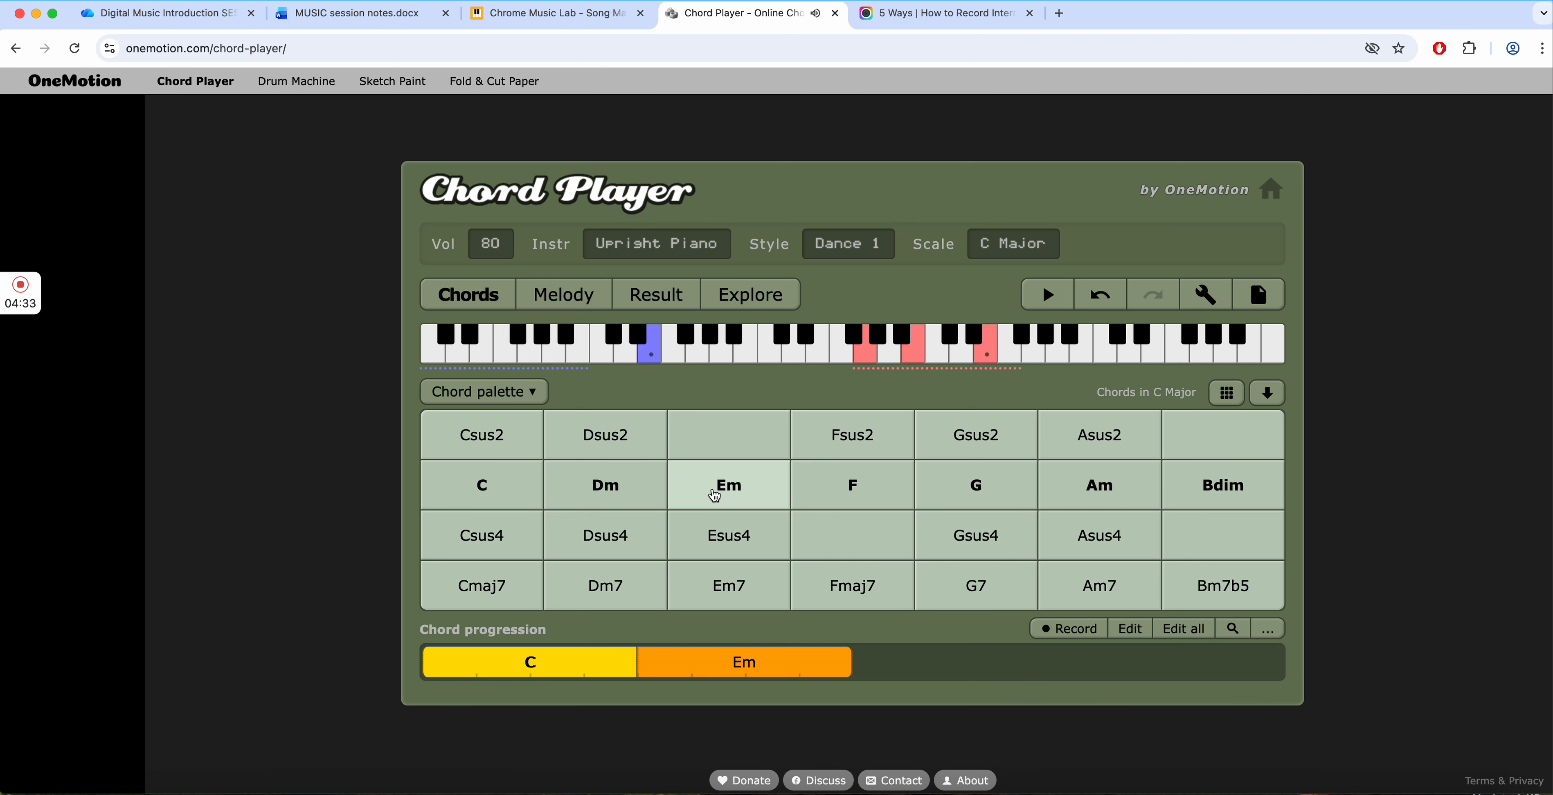
{"action": "left_click", "coordinate": [862, 486]}
{"action": "left_click", "coordinate": [864, 487]}
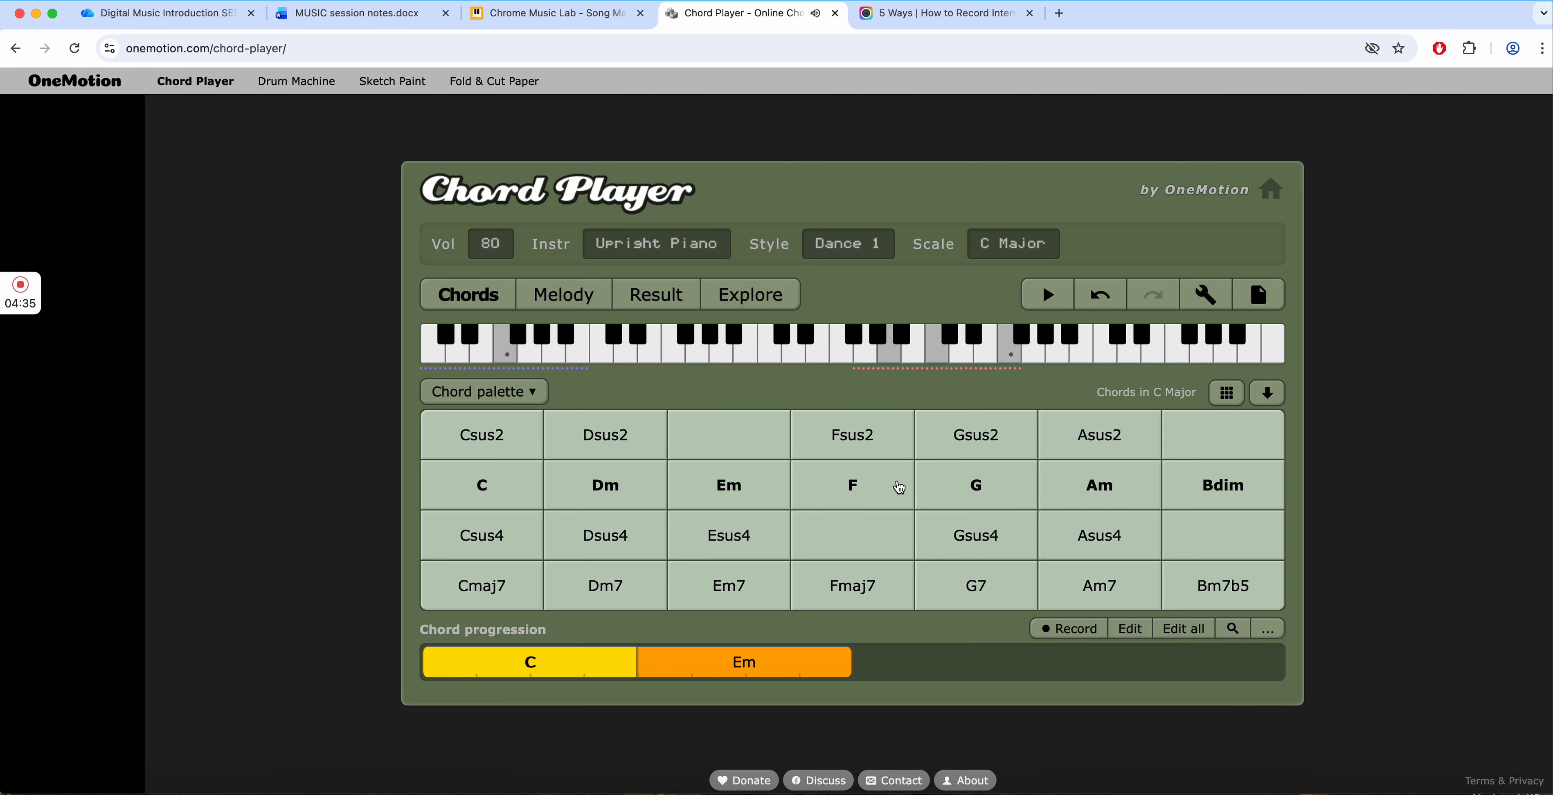
{"action": "left_click", "coordinate": [998, 491]}
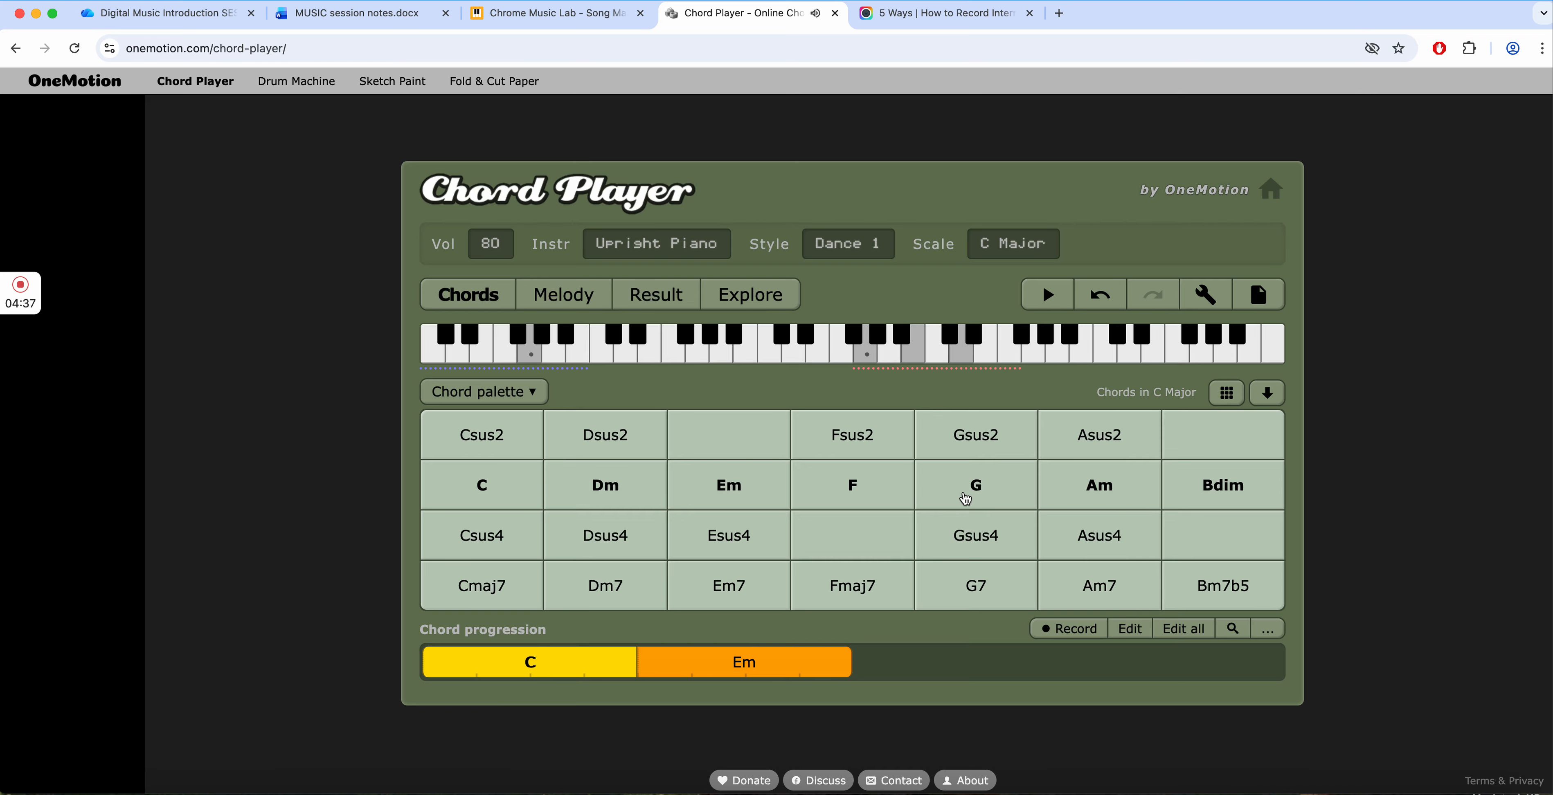
- Add the F and G chords after Em in the progression and play the whole sequence back
{"action": "left_click_drag", "start_coordinate": [863, 494], "coordinate": [903, 667]}
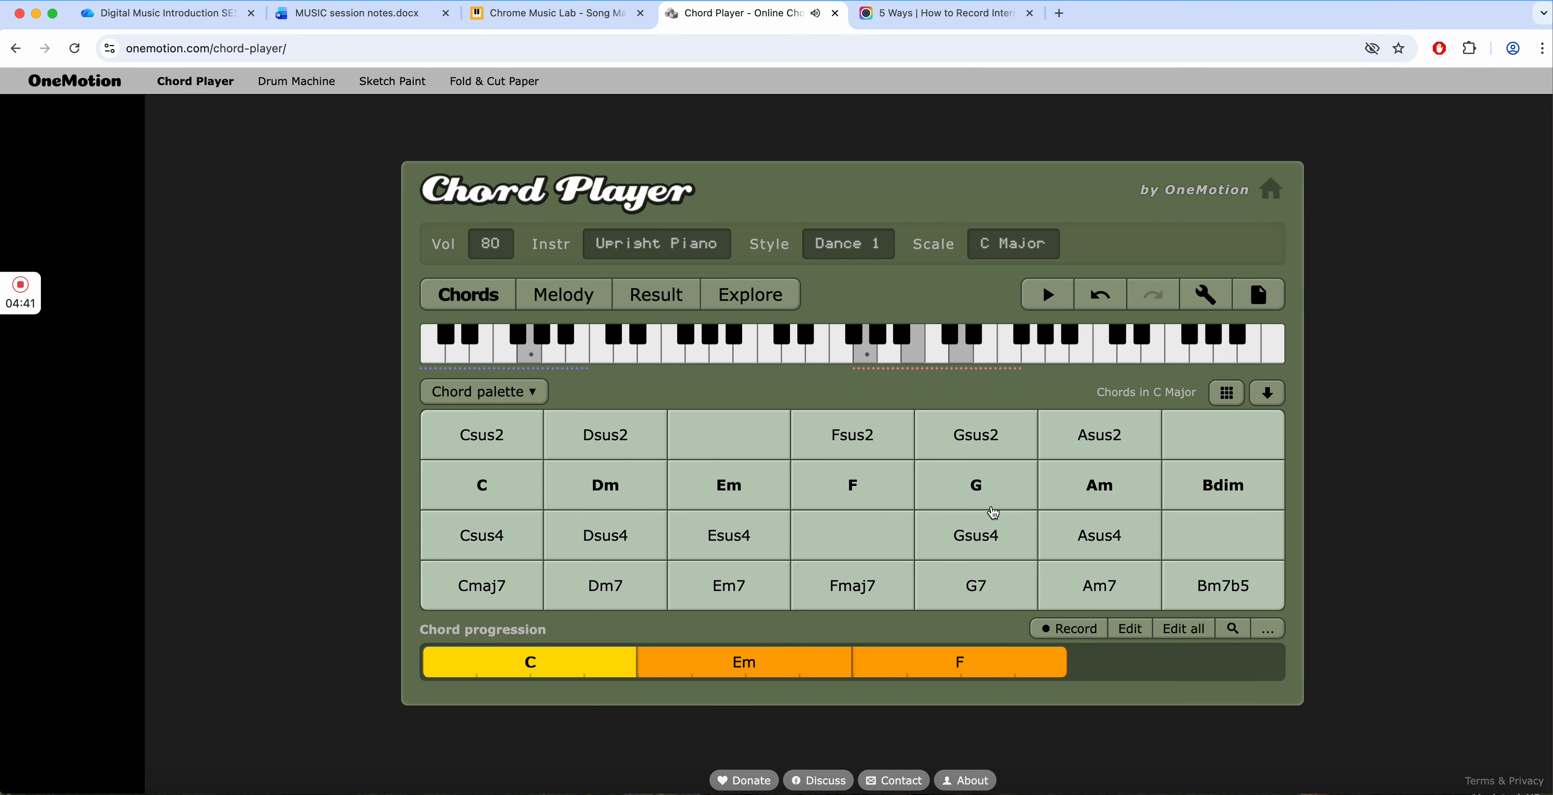
{"action": "left_click_drag", "start_coordinate": [975, 484], "coordinate": [1129, 665]}
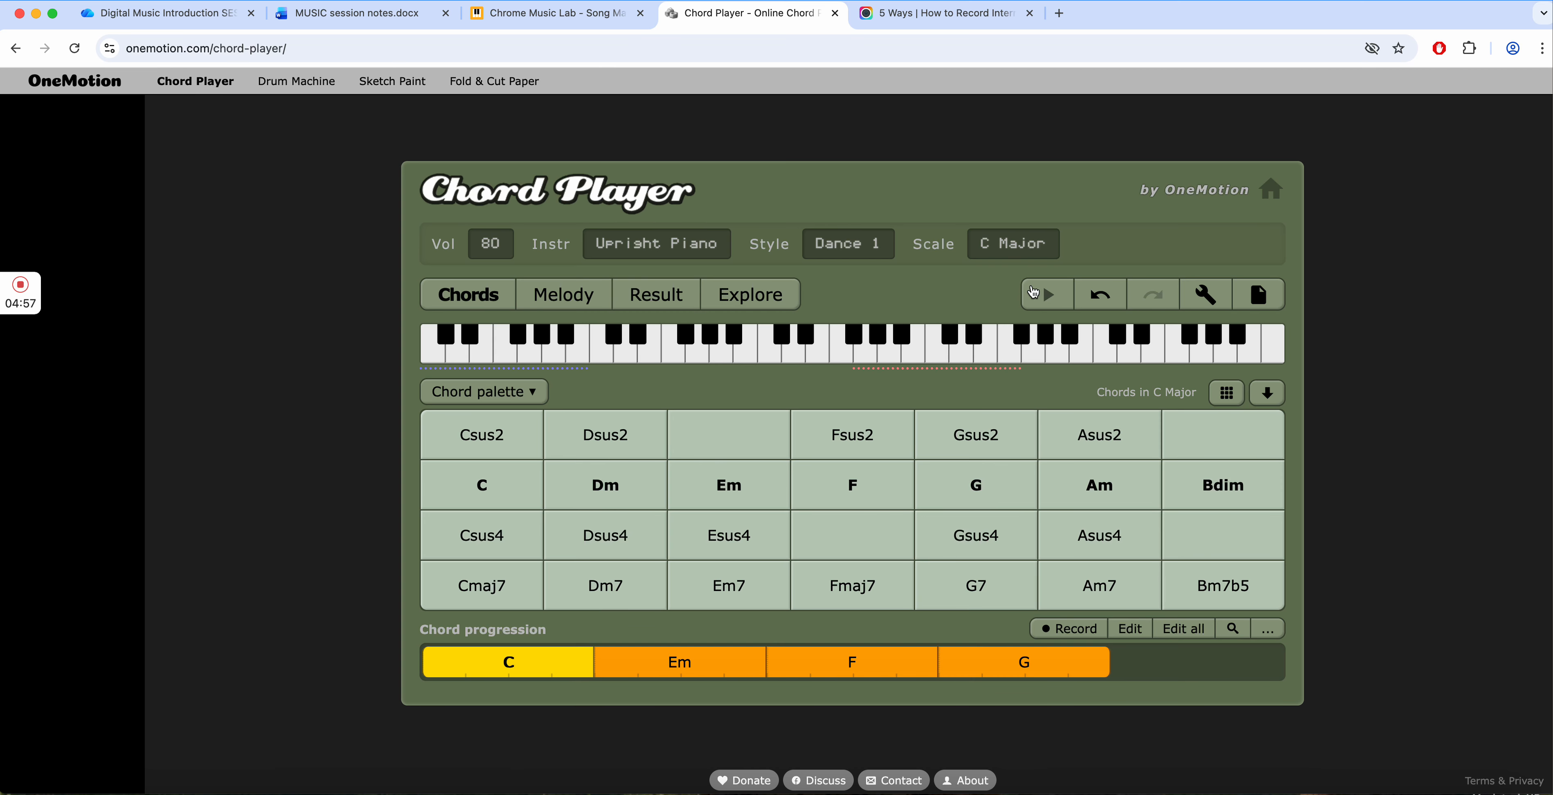
{"action": "left_click", "coordinate": [1052, 294]}
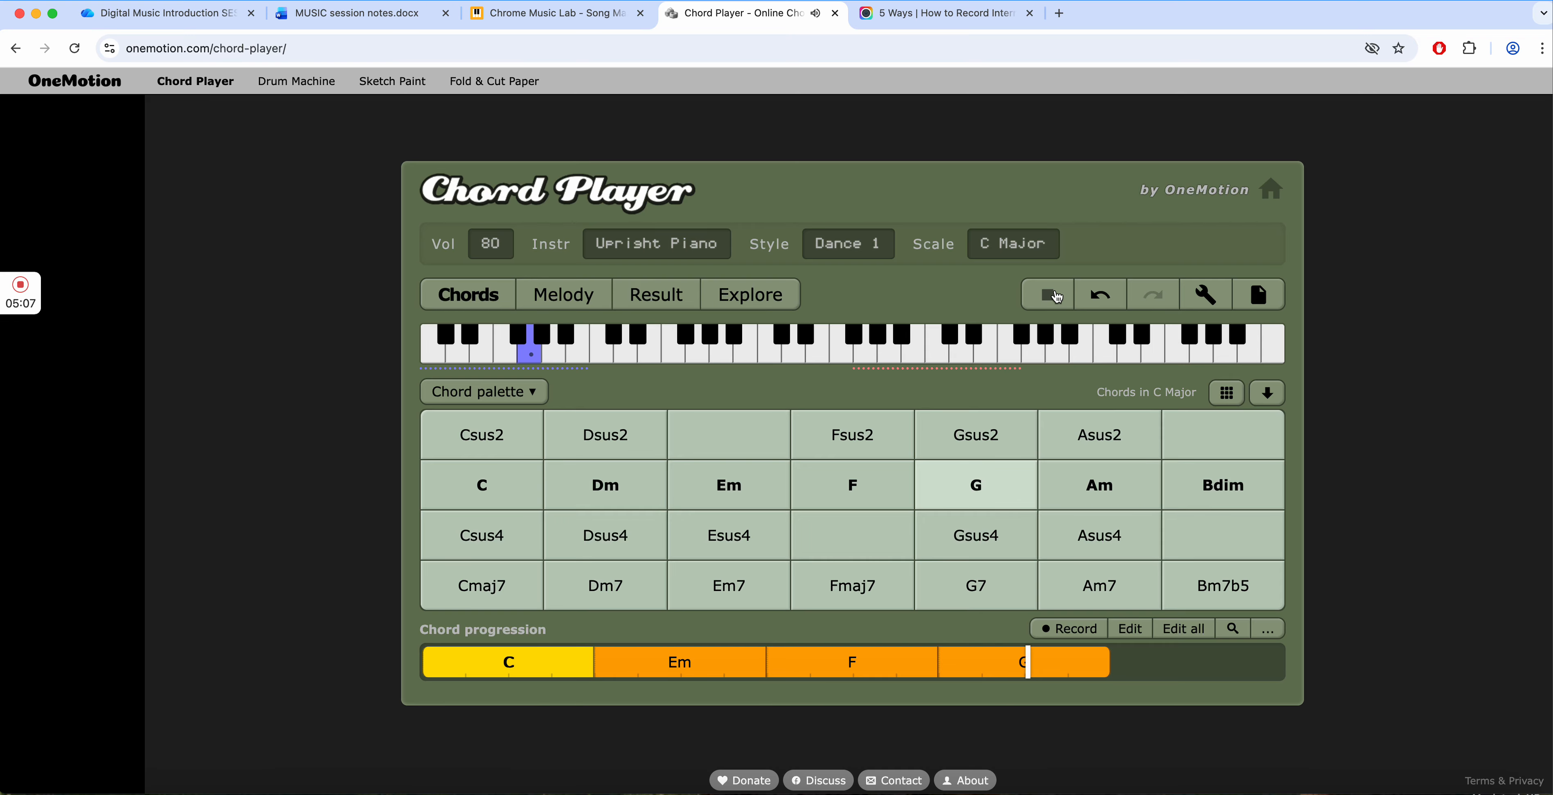
{"action": "left_click", "coordinate": [1046, 298]}
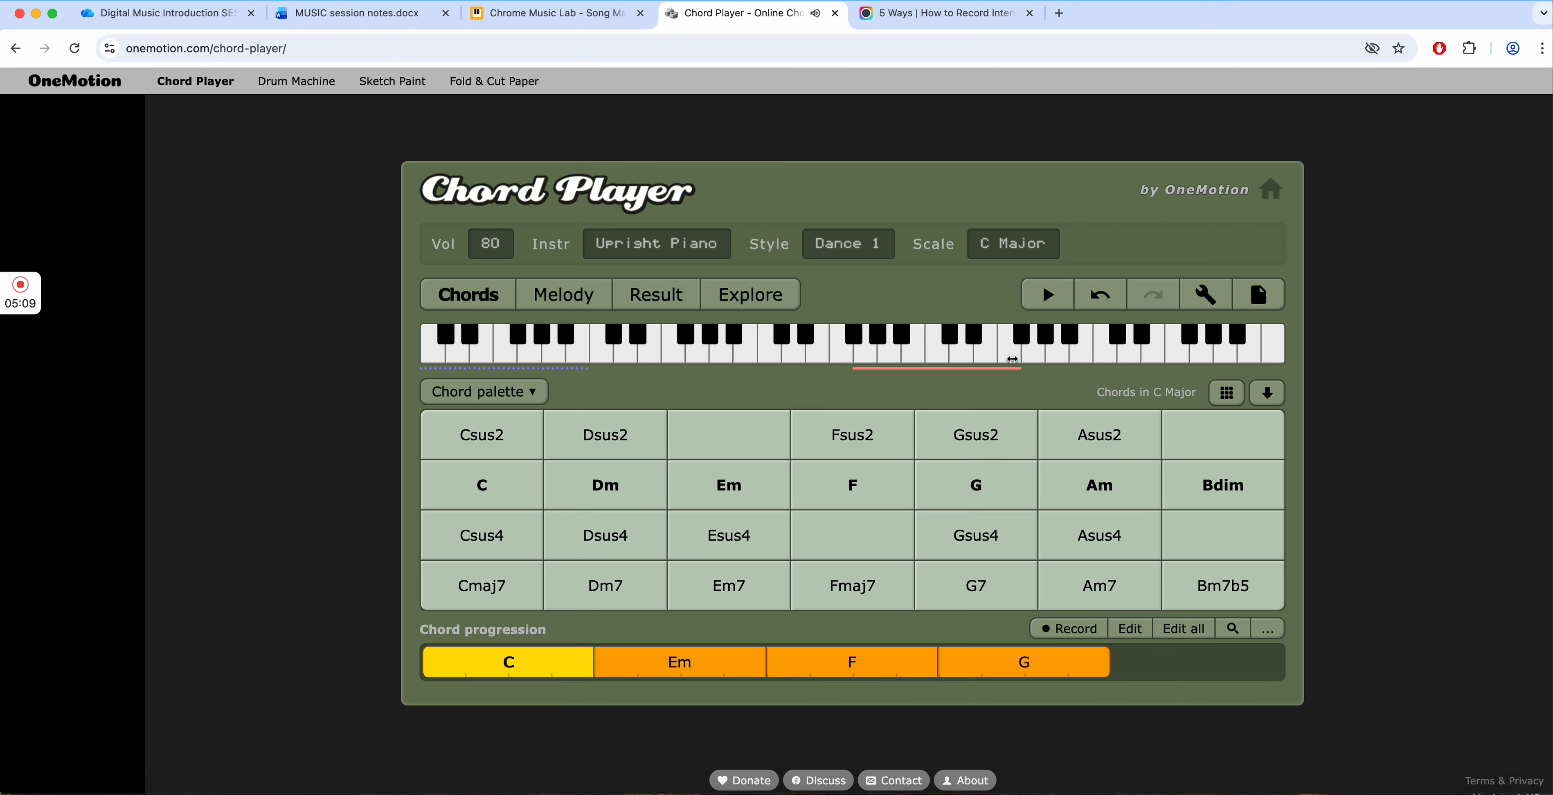
- Change the playing style to Rock 1 and apply it
{"action": "left_click", "coordinate": [861, 244]}
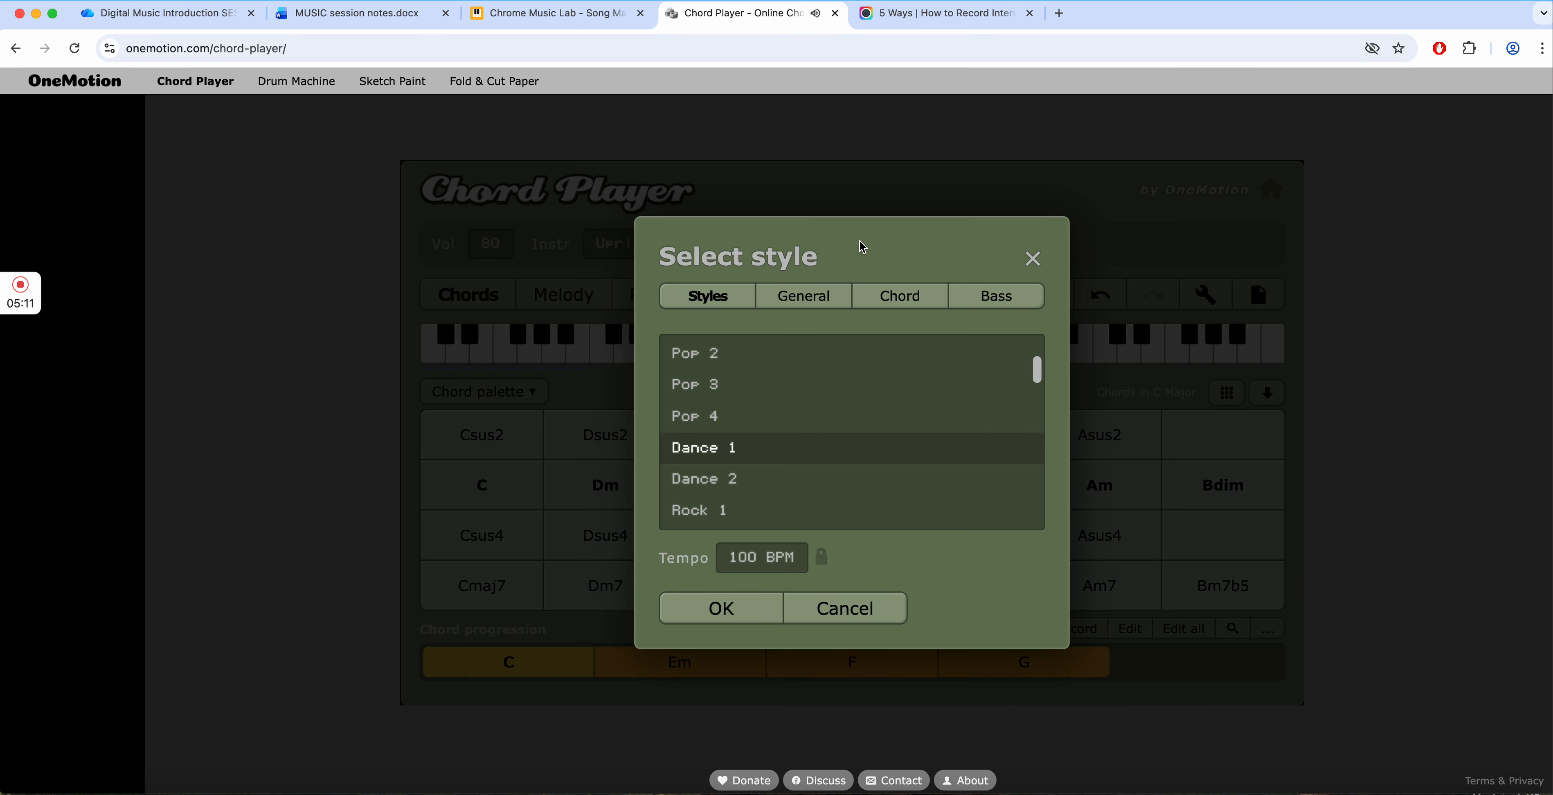
{"action": "scroll", "coordinate": [816, 426], "scroll_direction": "down", "scroll_amount": 3}
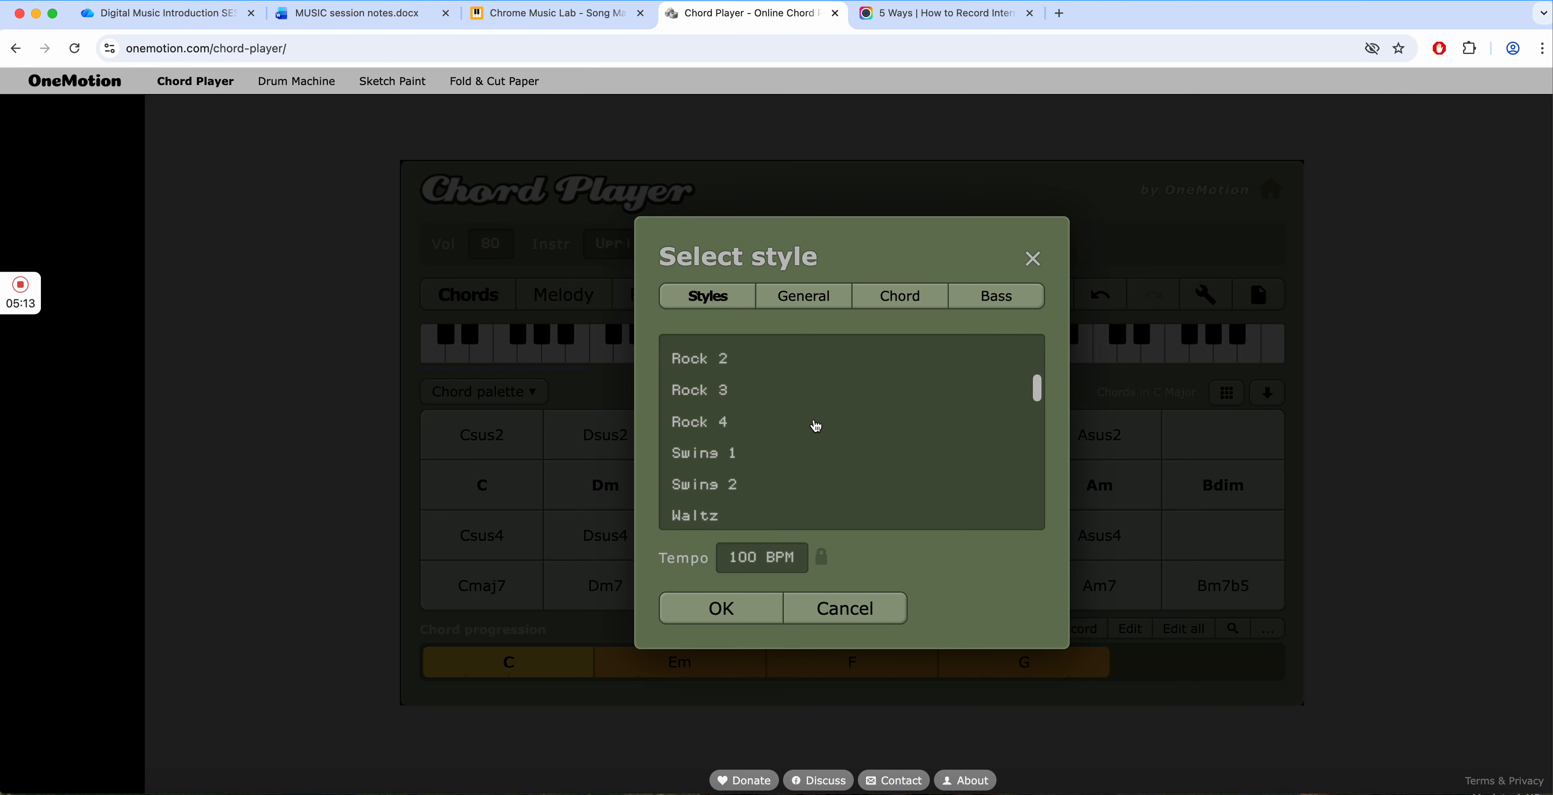
{"action": "scroll", "coordinate": [816, 426], "scroll_direction": "up", "scroll_amount": 3}
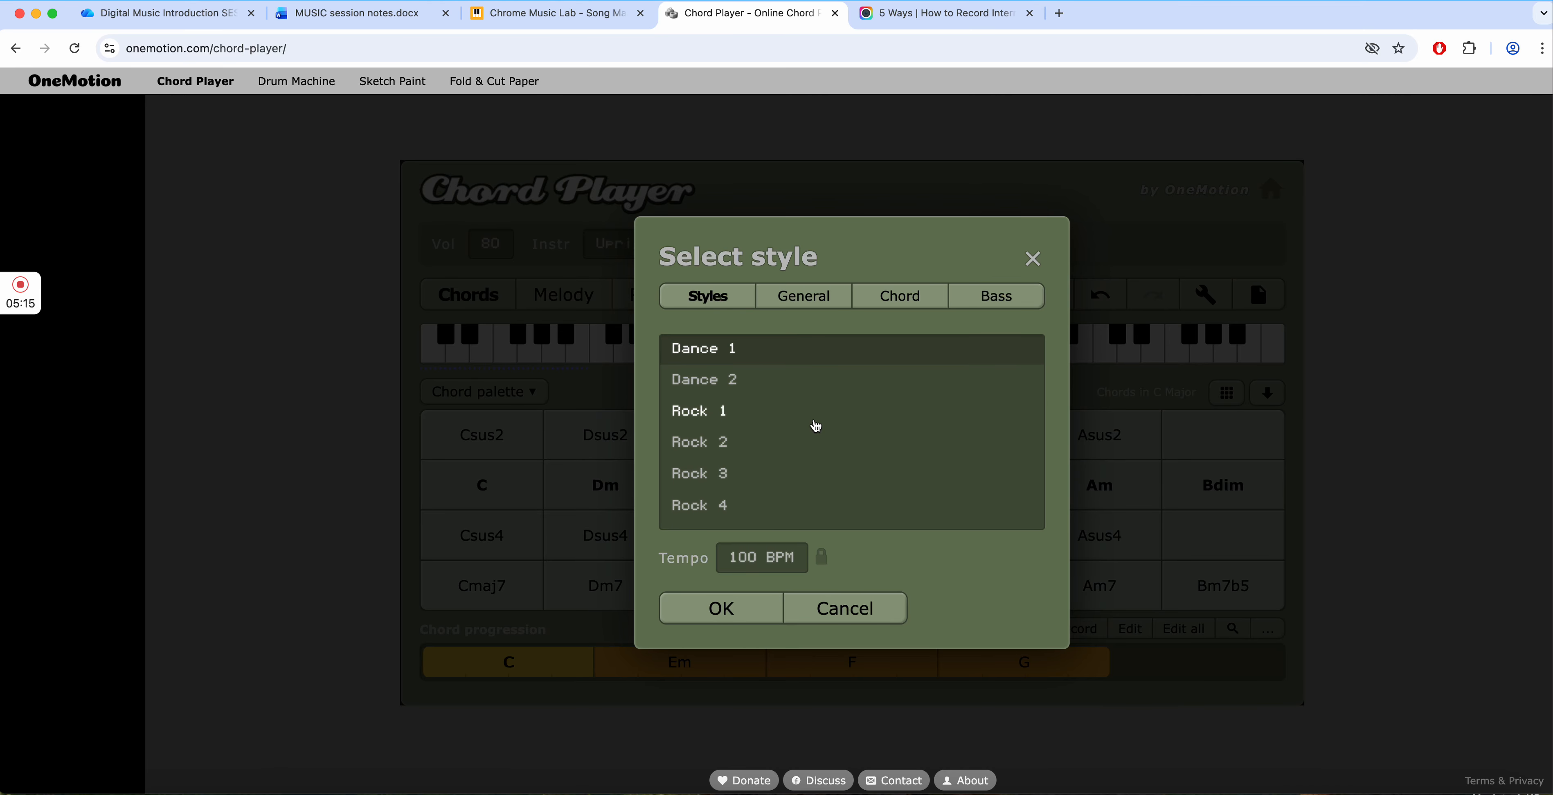
{"action": "left_click", "coordinate": [719, 416]}
{"action": "left_click", "coordinate": [721, 612]}
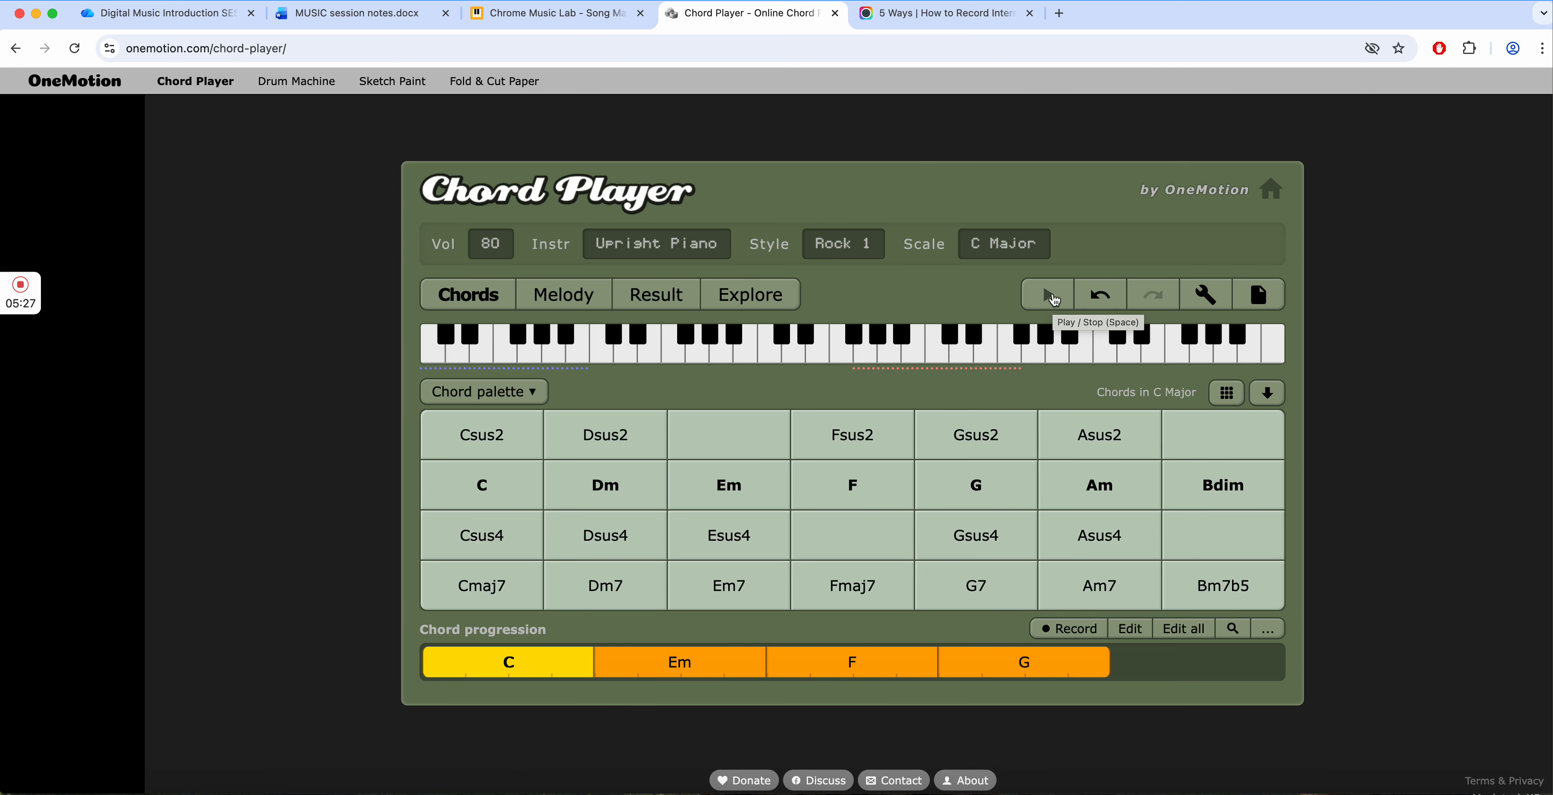
- Play back the progression in the Rock 1 style and check the duration setting of its C chord
{"action": "left_click", "coordinate": [1052, 298]}
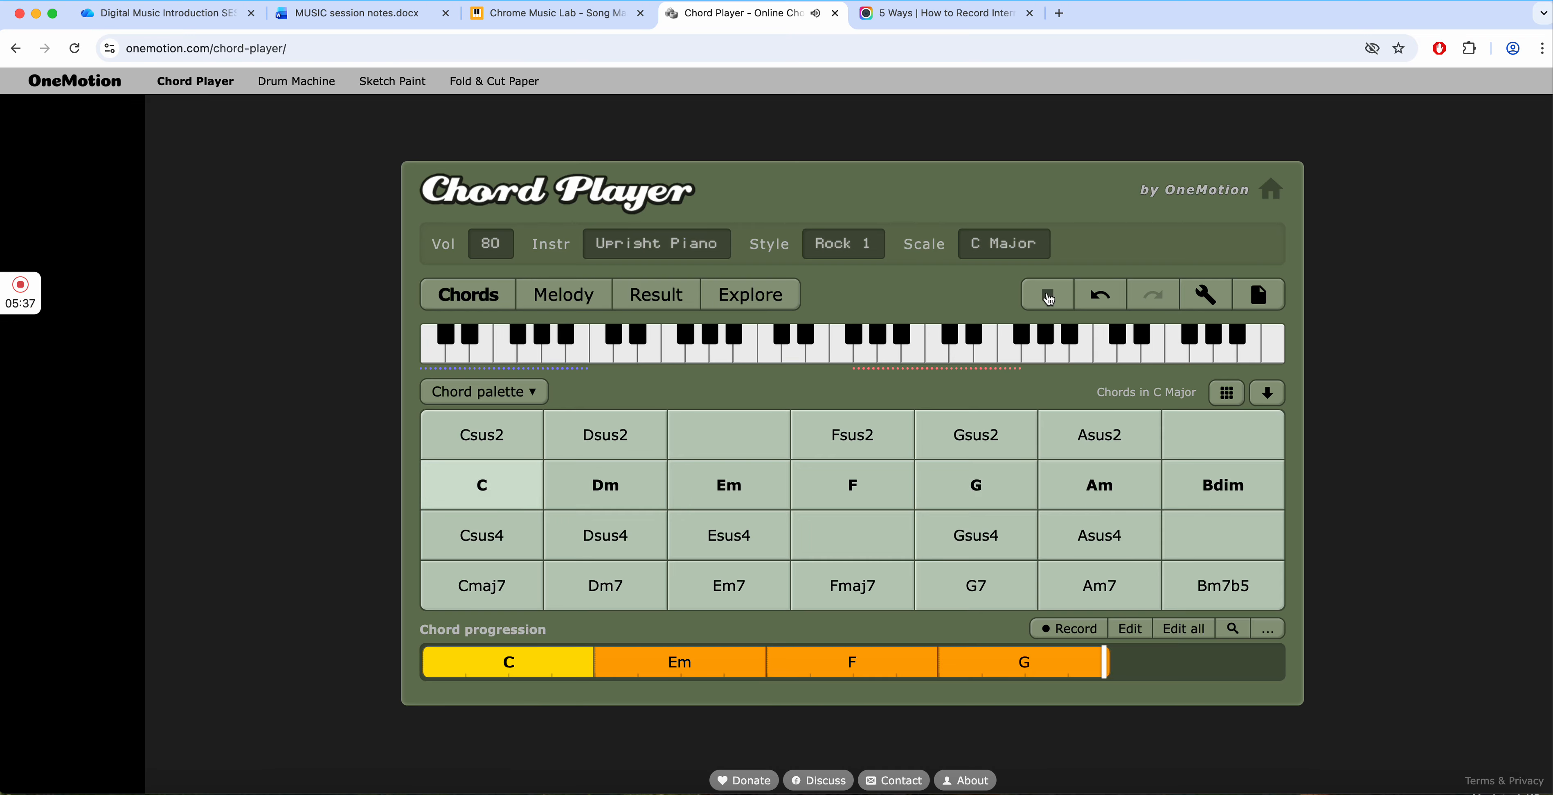
{"action": "left_click", "coordinate": [1049, 298]}
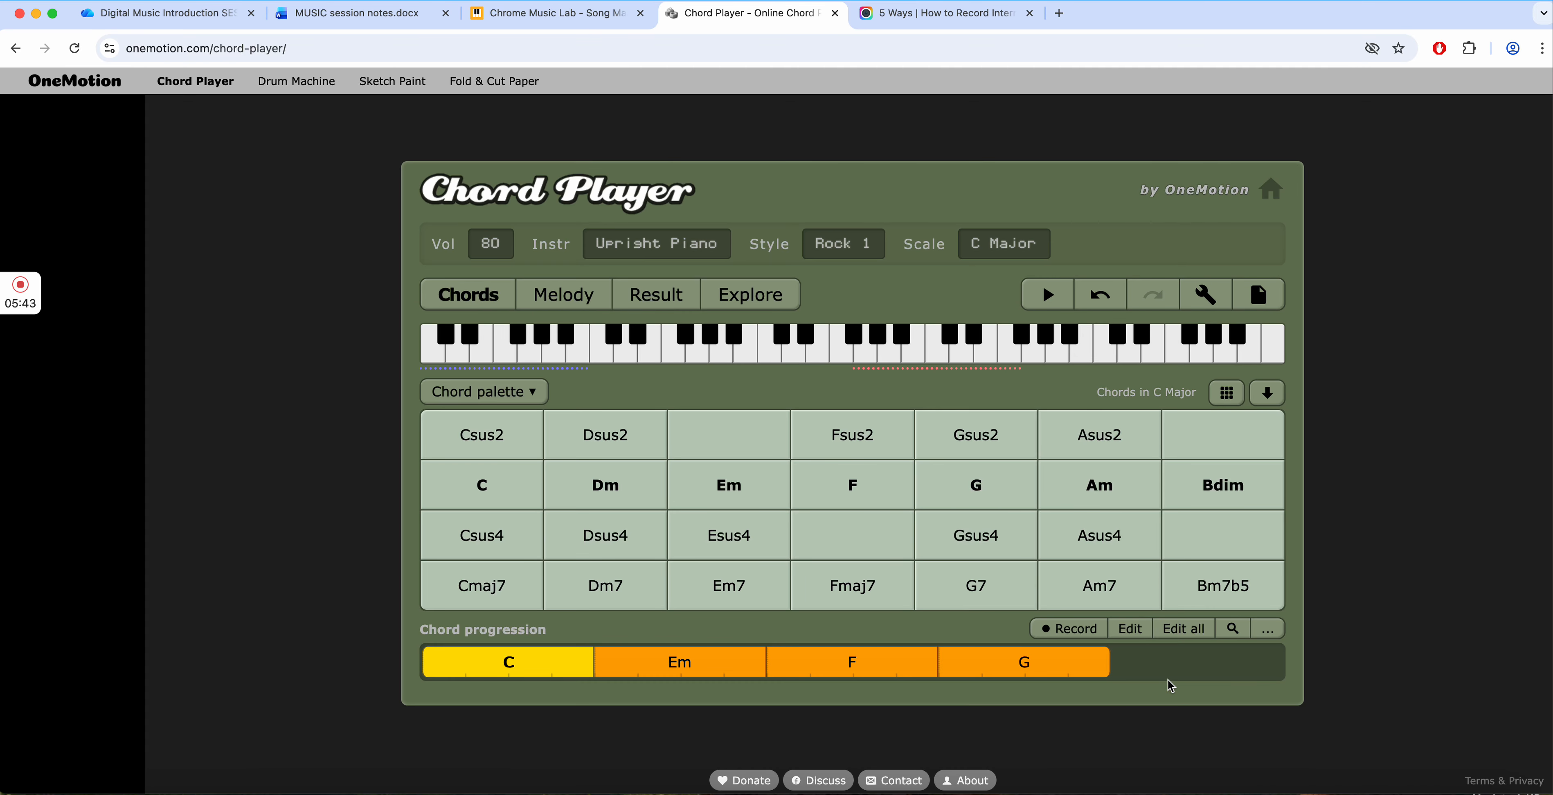
{"action": "left_click", "coordinate": [1131, 630]}
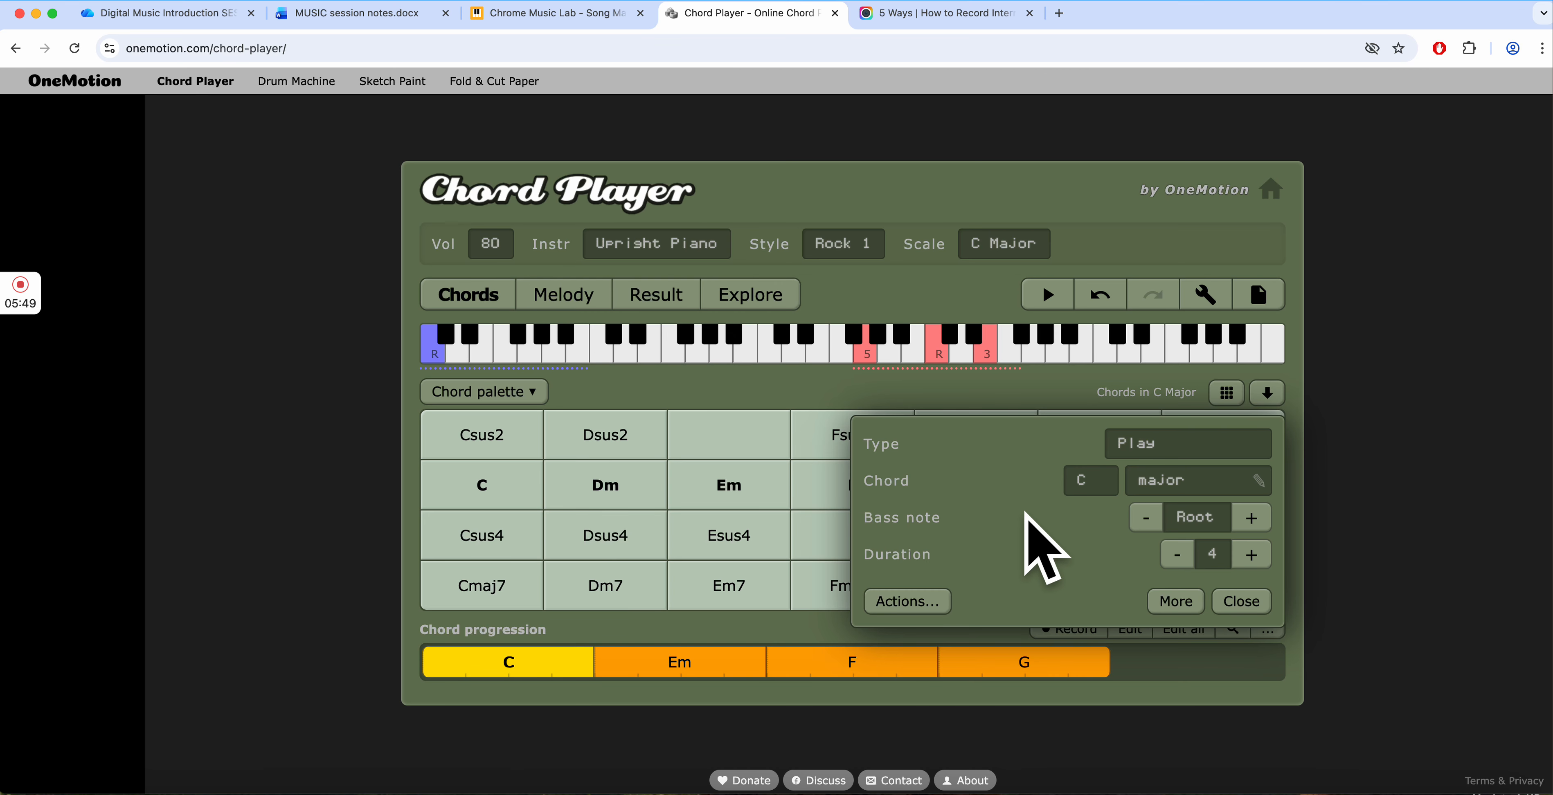
{"action": "left_click", "coordinate": [1235, 604]}
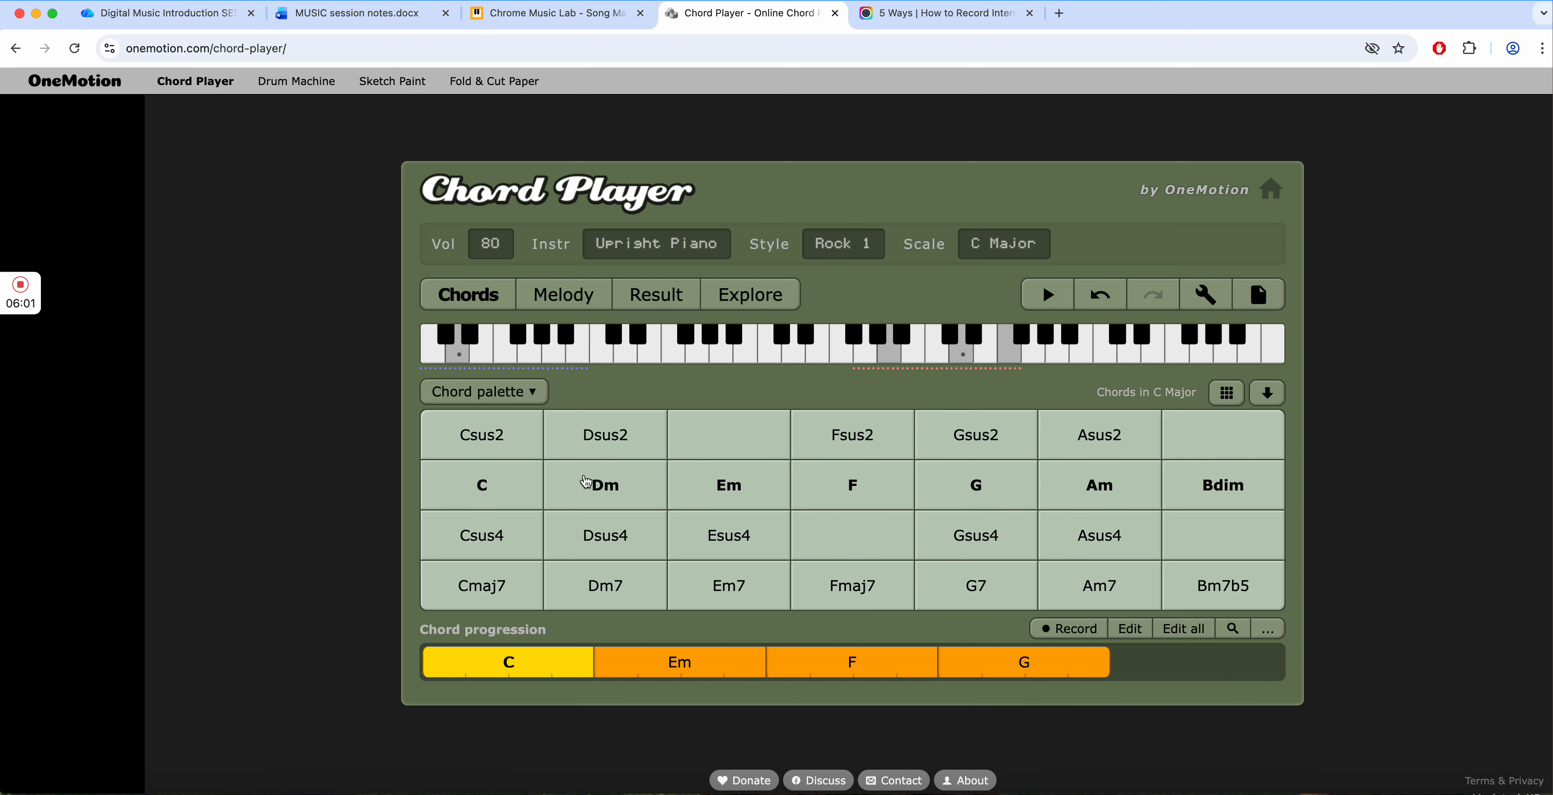
- Try out the C, F and Am chords, and add Am after G at the end of the progression
{"action": "left_click", "coordinate": [457, 496]}
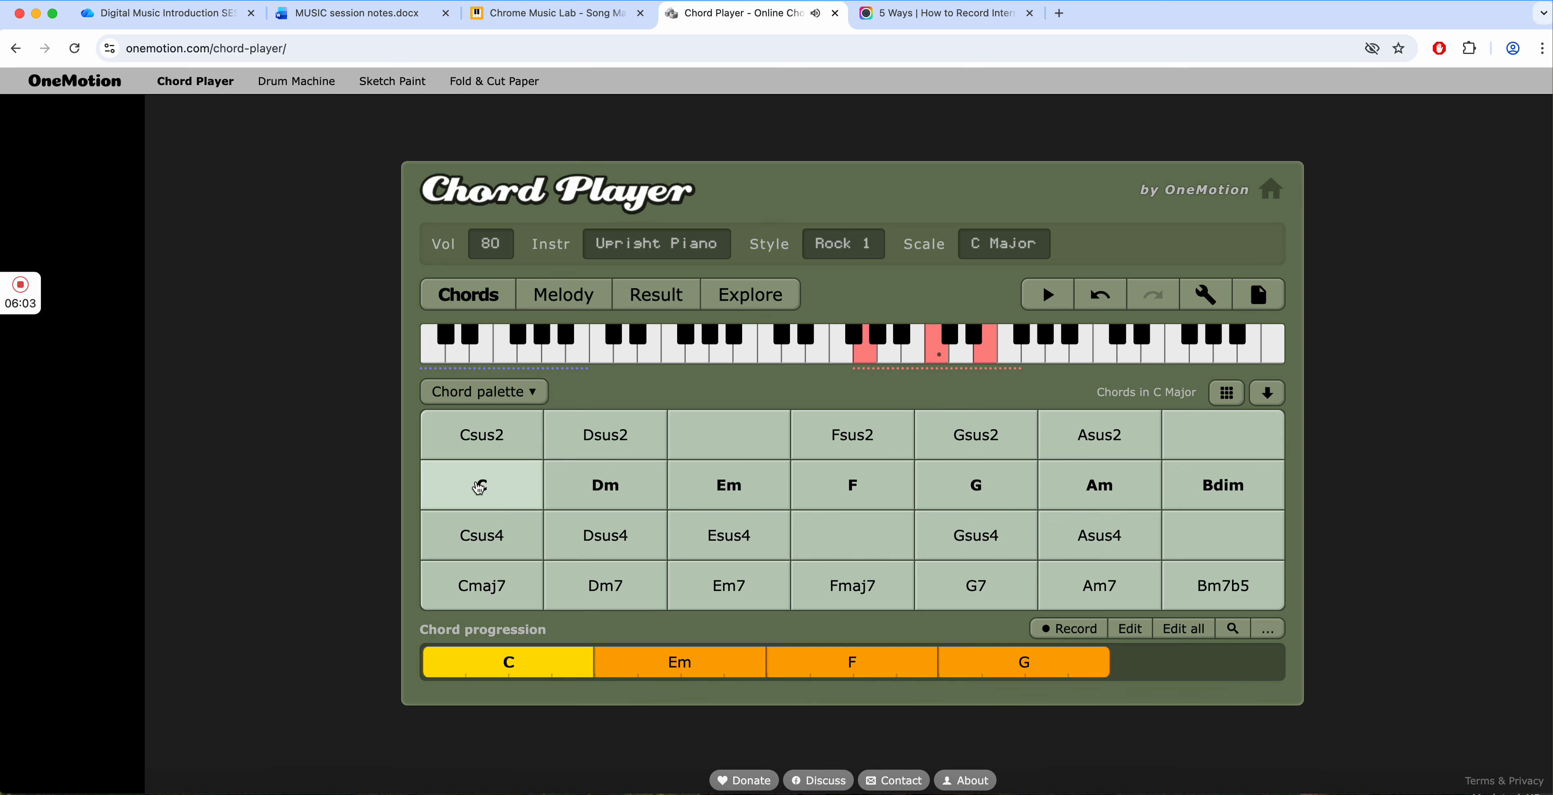
{"action": "left_click", "coordinate": [850, 485]}
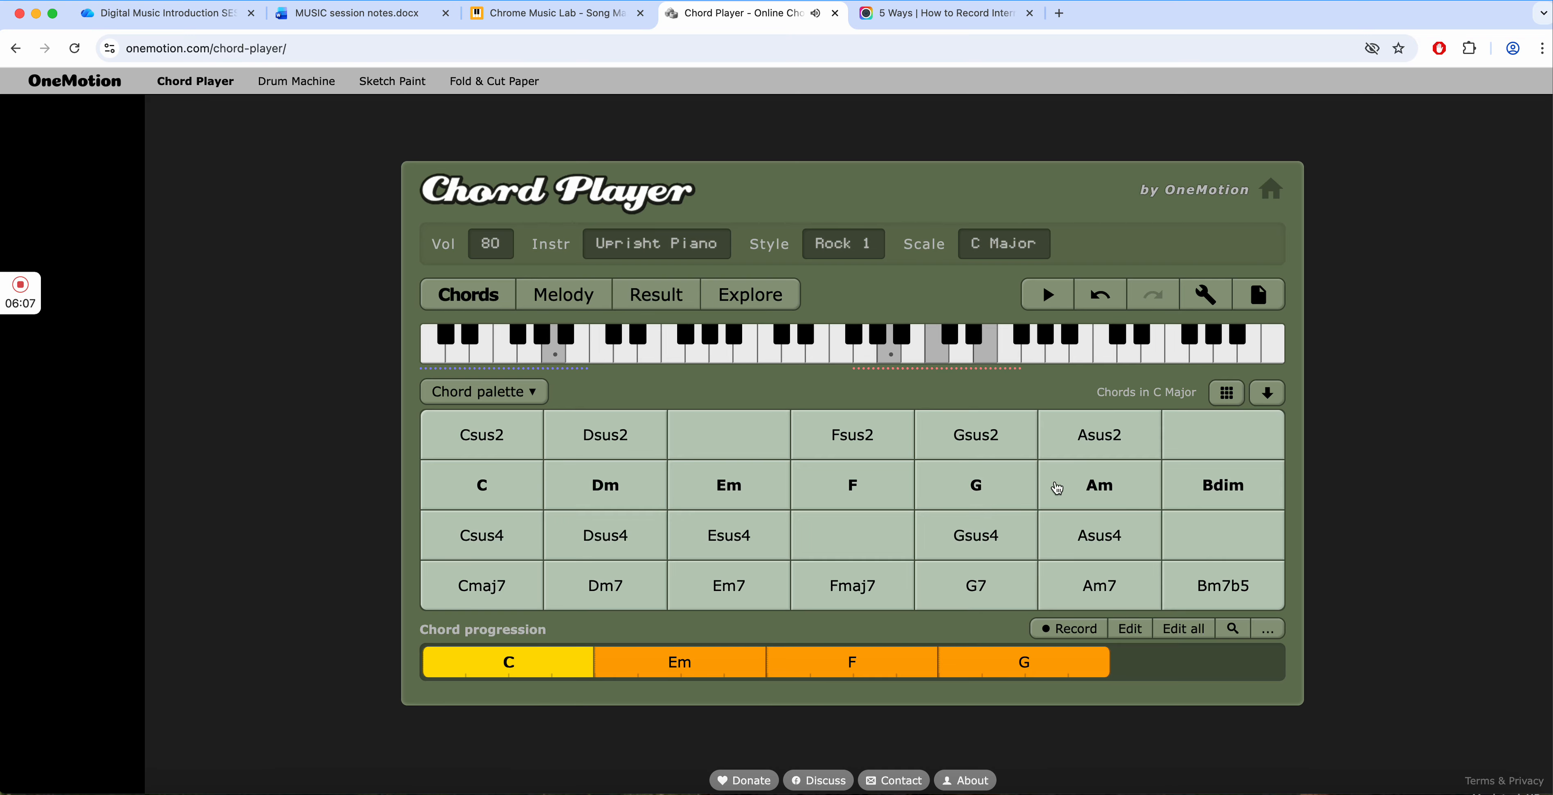
{"action": "left_click", "coordinate": [1092, 487]}
{"action": "left_click_drag", "start_coordinate": [1092, 485], "coordinate": [1195, 670]}
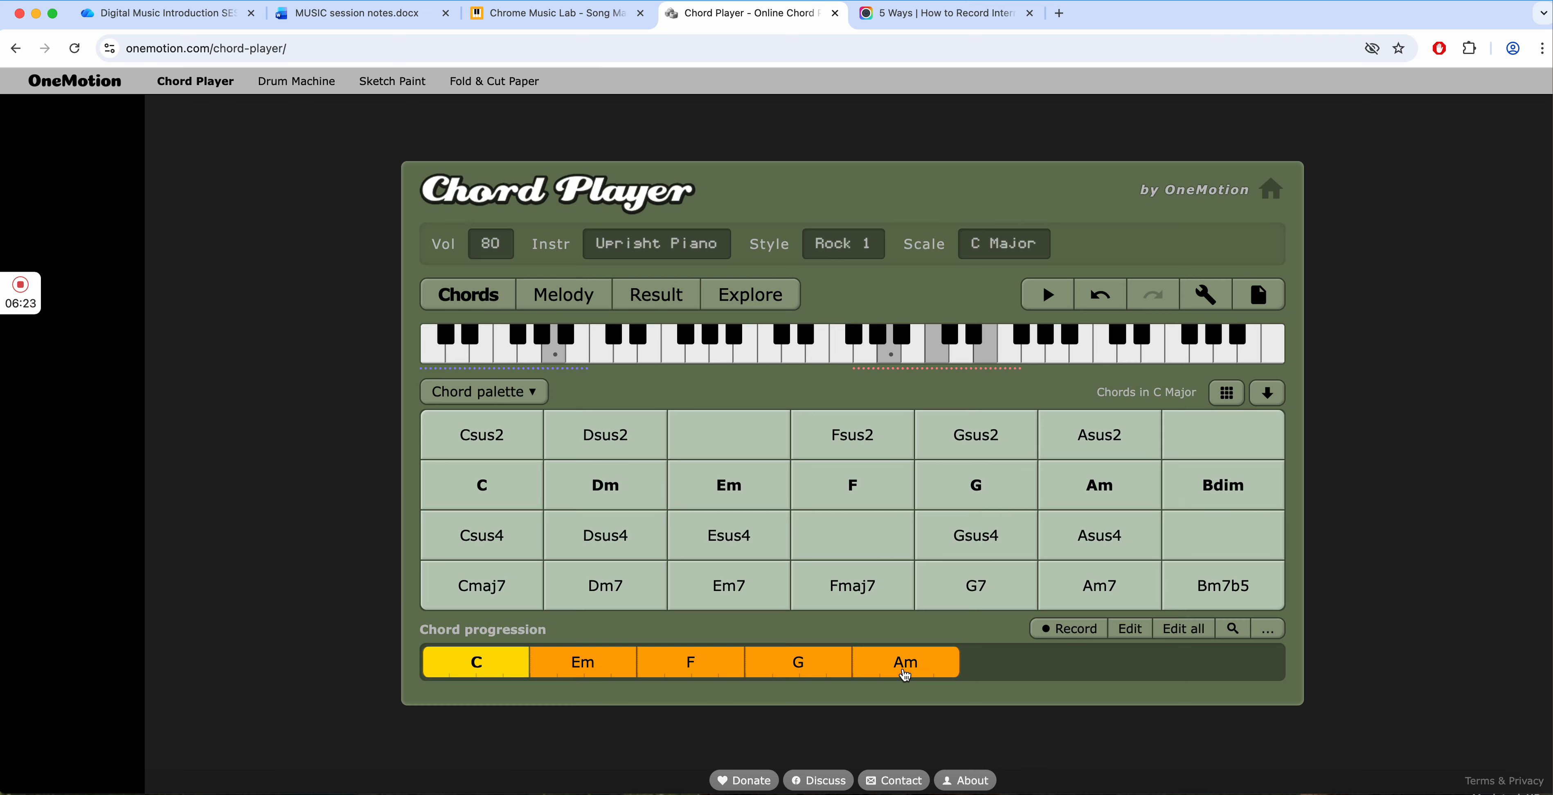
- Set the duration of the Am chord in the progression to 2
{"action": "left_click", "coordinate": [532, 674]}
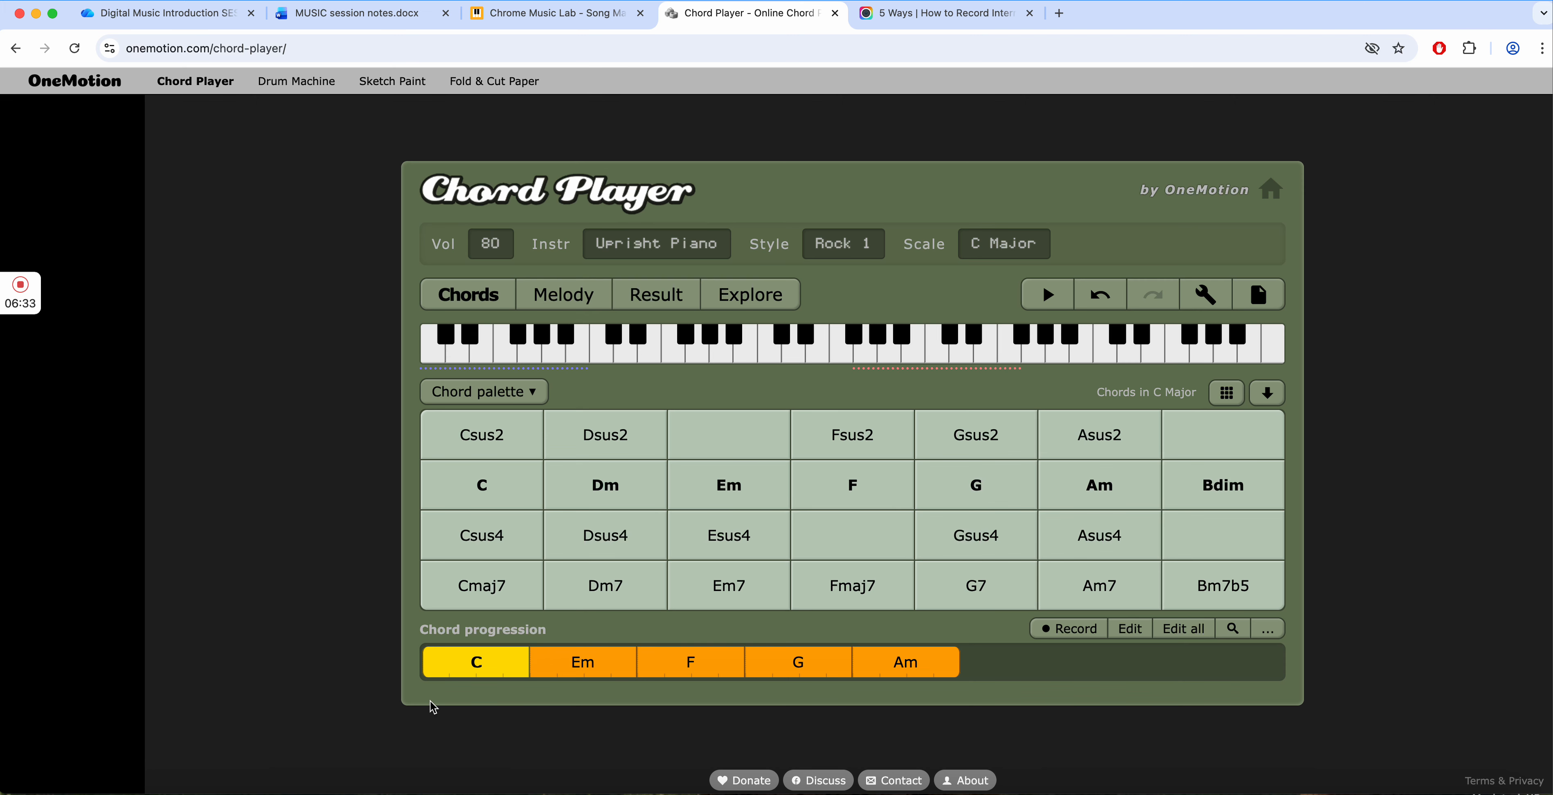
{"action": "left_click", "coordinate": [920, 666]}
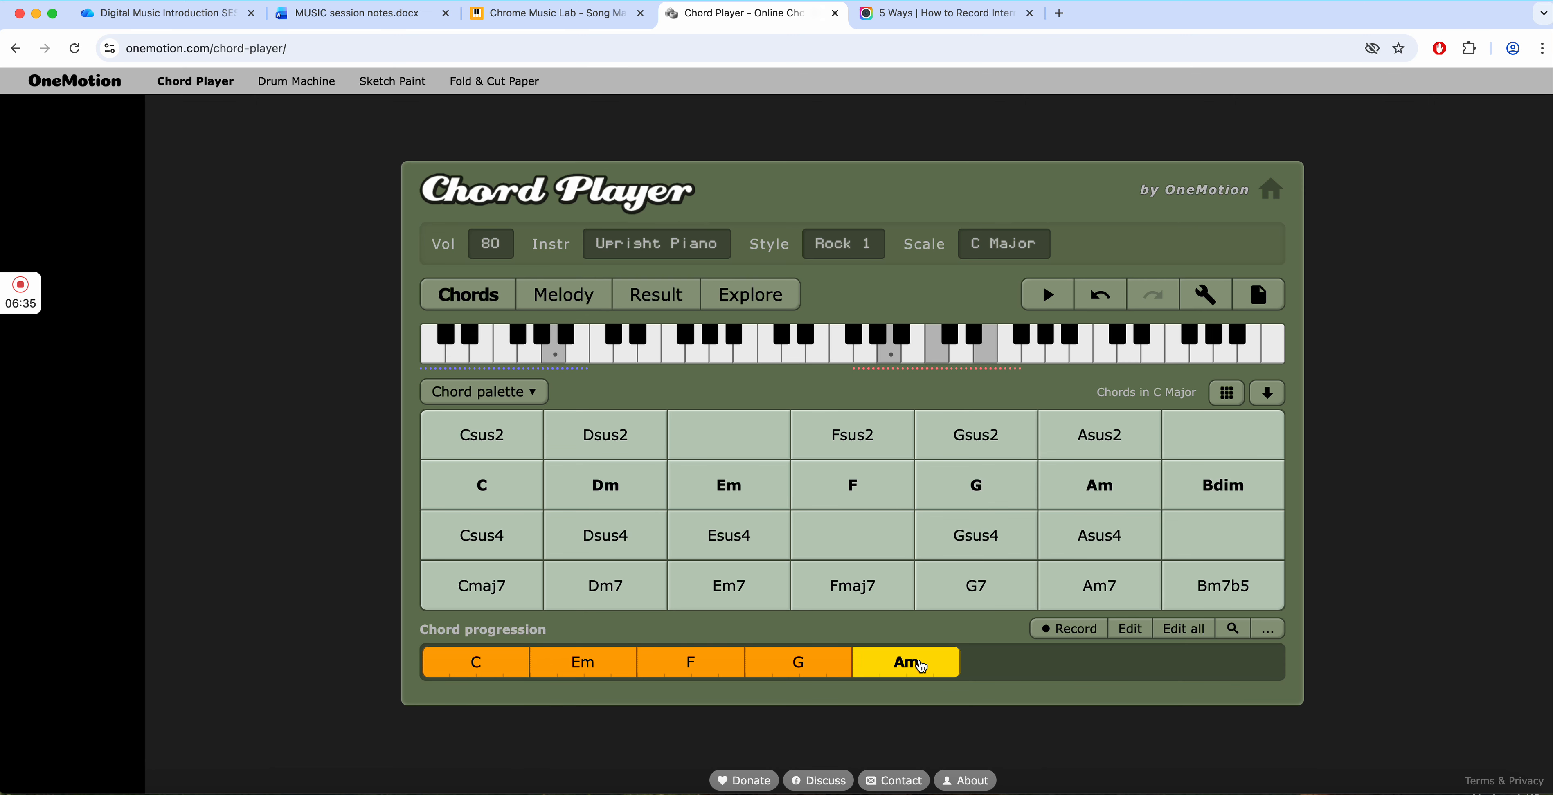
{"action": "left_click", "coordinate": [1133, 629]}
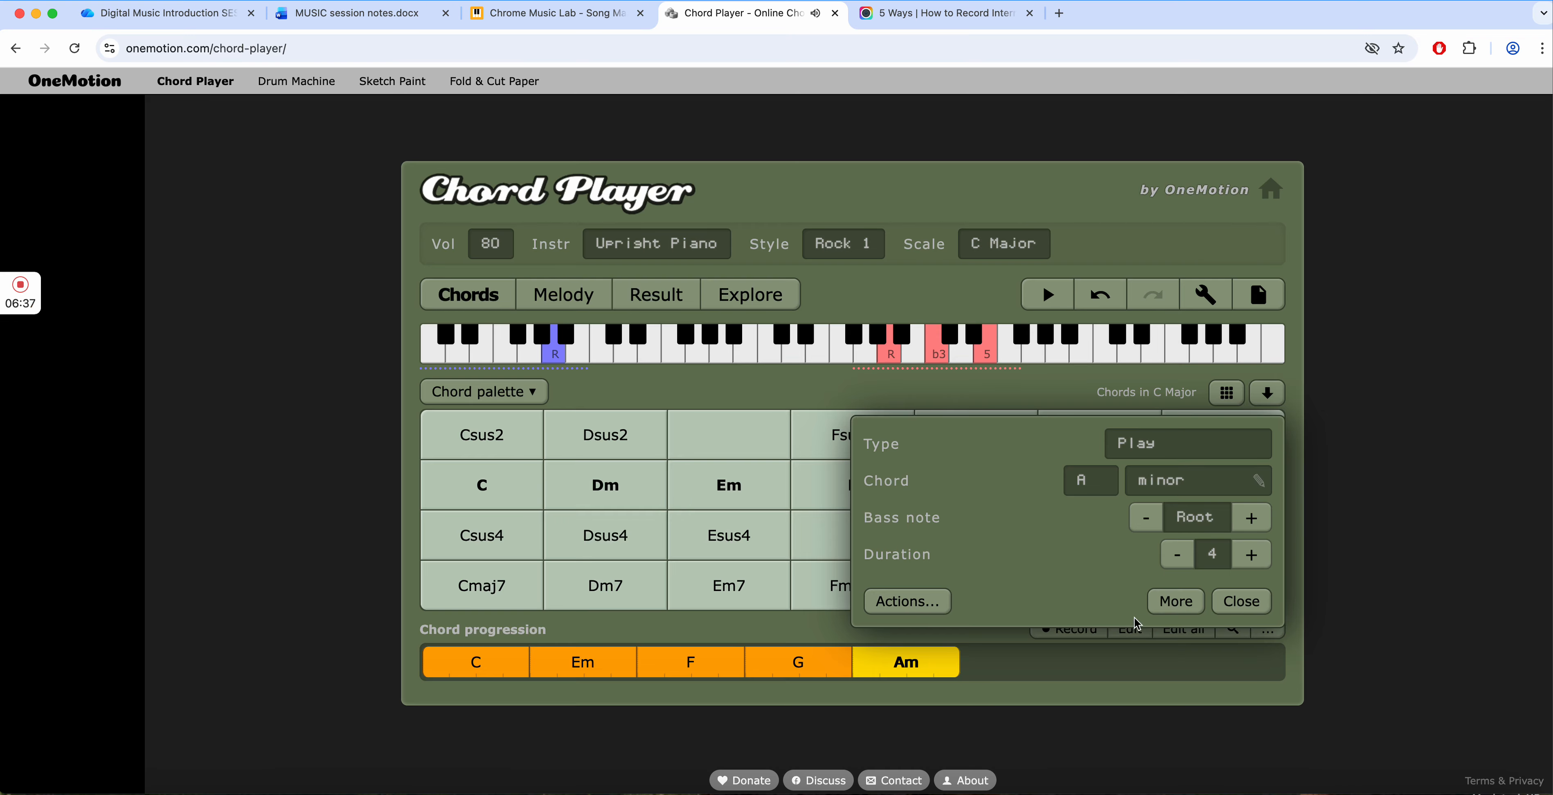
{"action": "left_click", "coordinate": [1176, 555]}
{"action": "left_click", "coordinate": [1177, 555]}
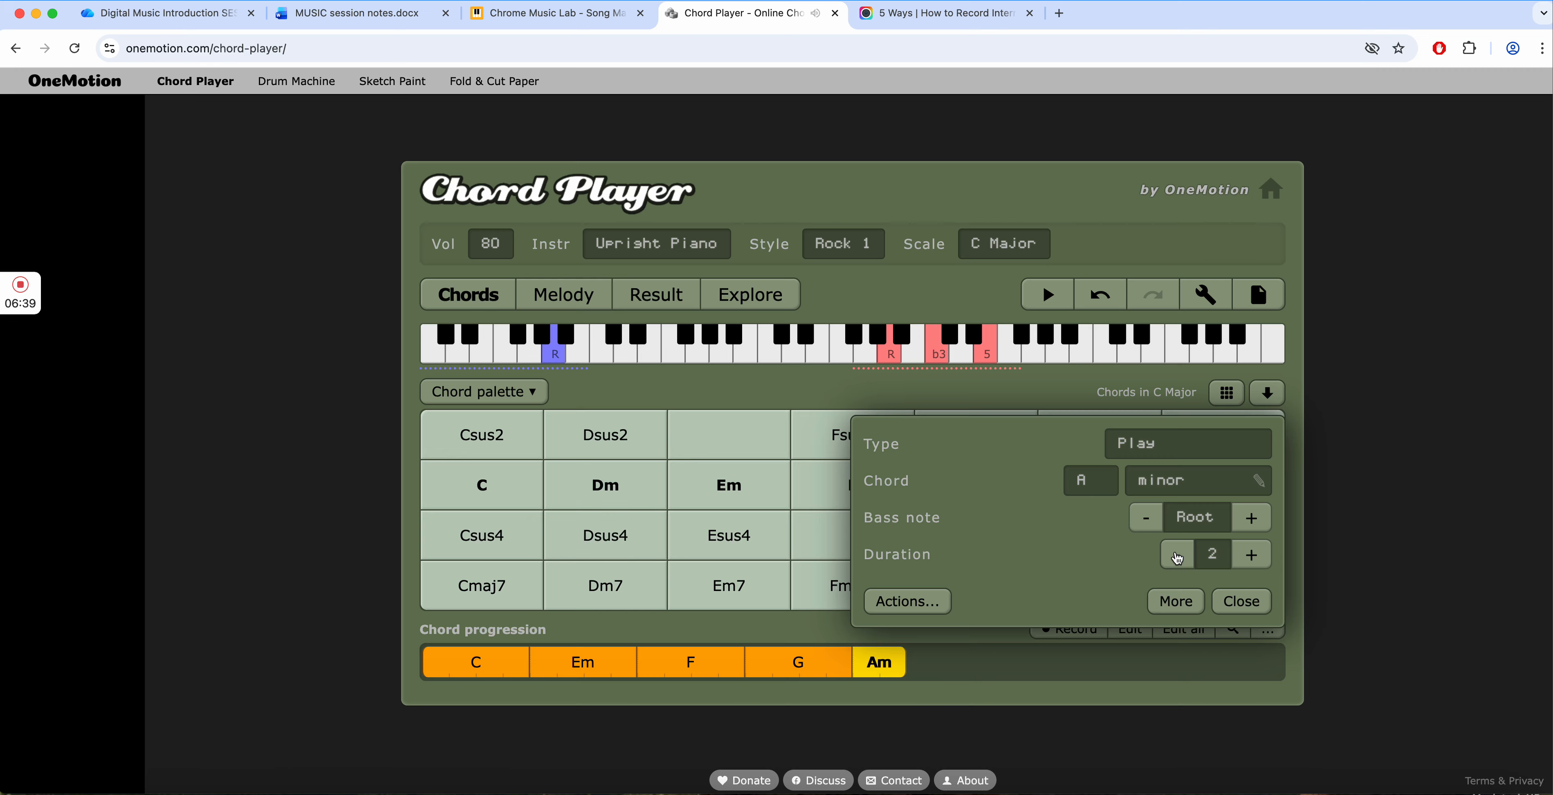
{"action": "left_click", "coordinate": [1249, 607]}
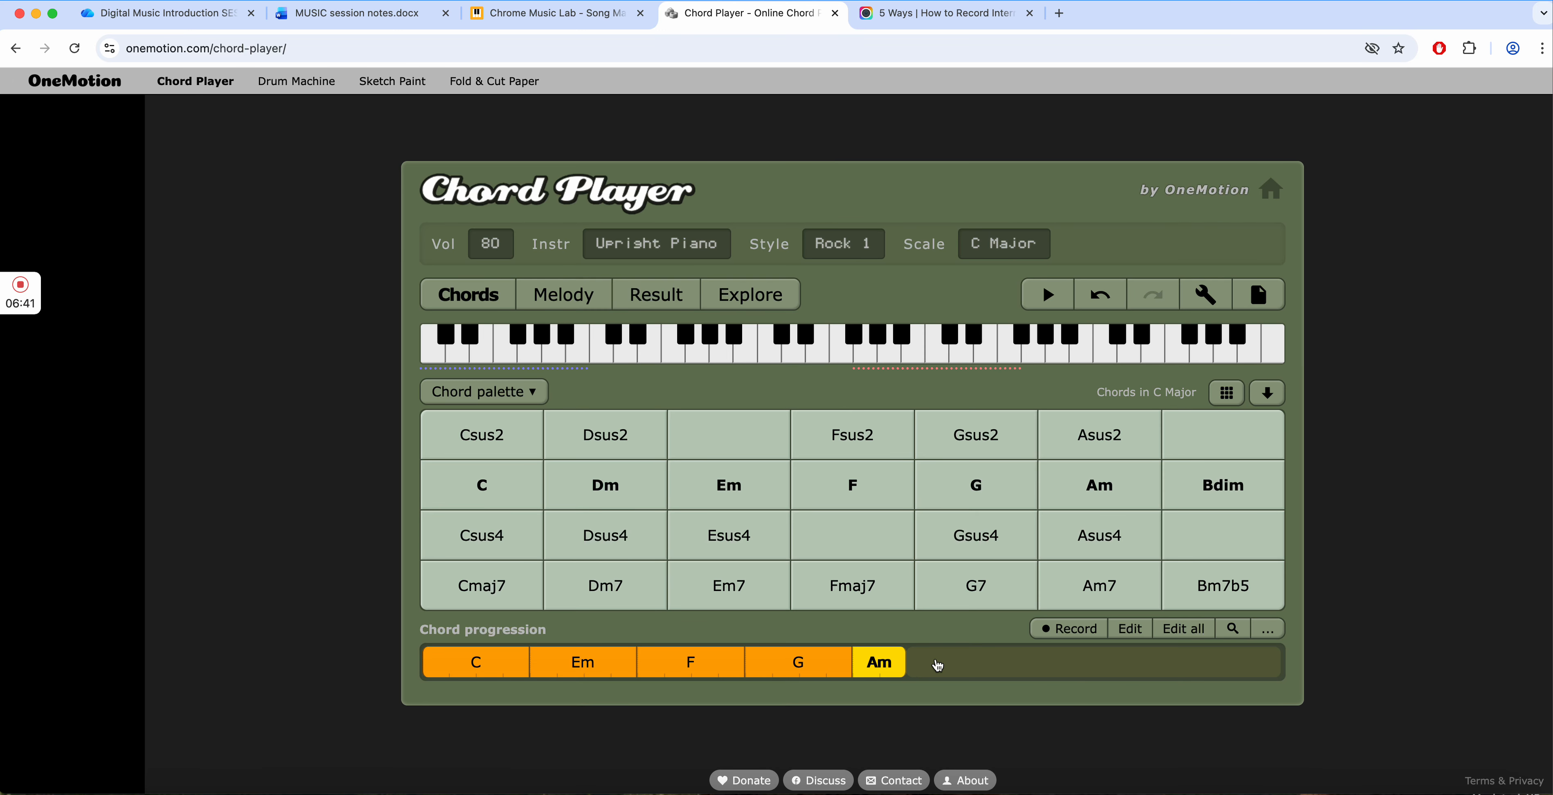
- Set the duration of the G chord in the progression to 2
{"action": "left_click", "coordinate": [808, 664]}
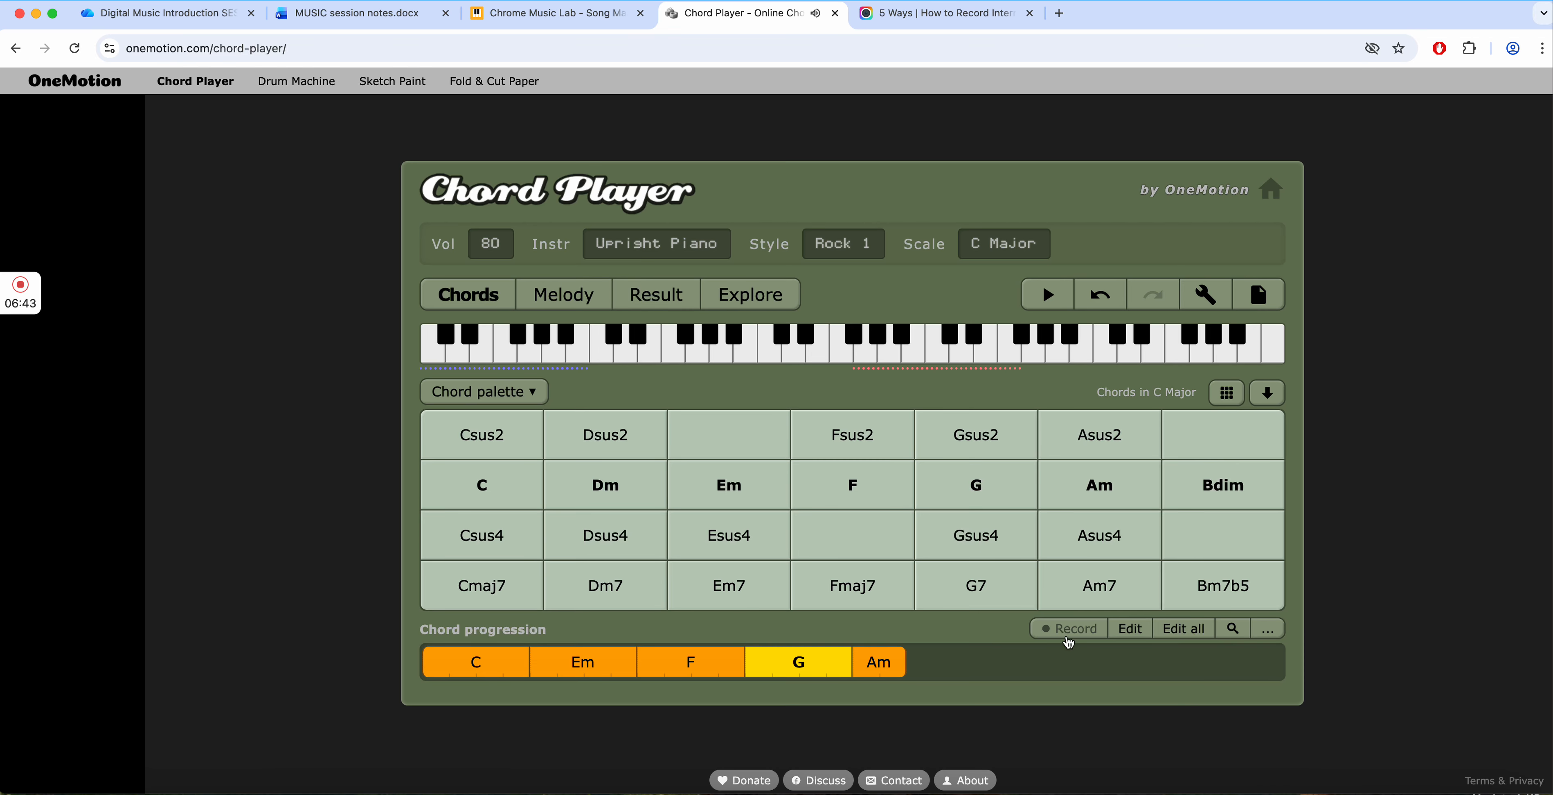
{"action": "left_click", "coordinate": [1131, 629]}
{"action": "left_click", "coordinate": [1177, 554]}
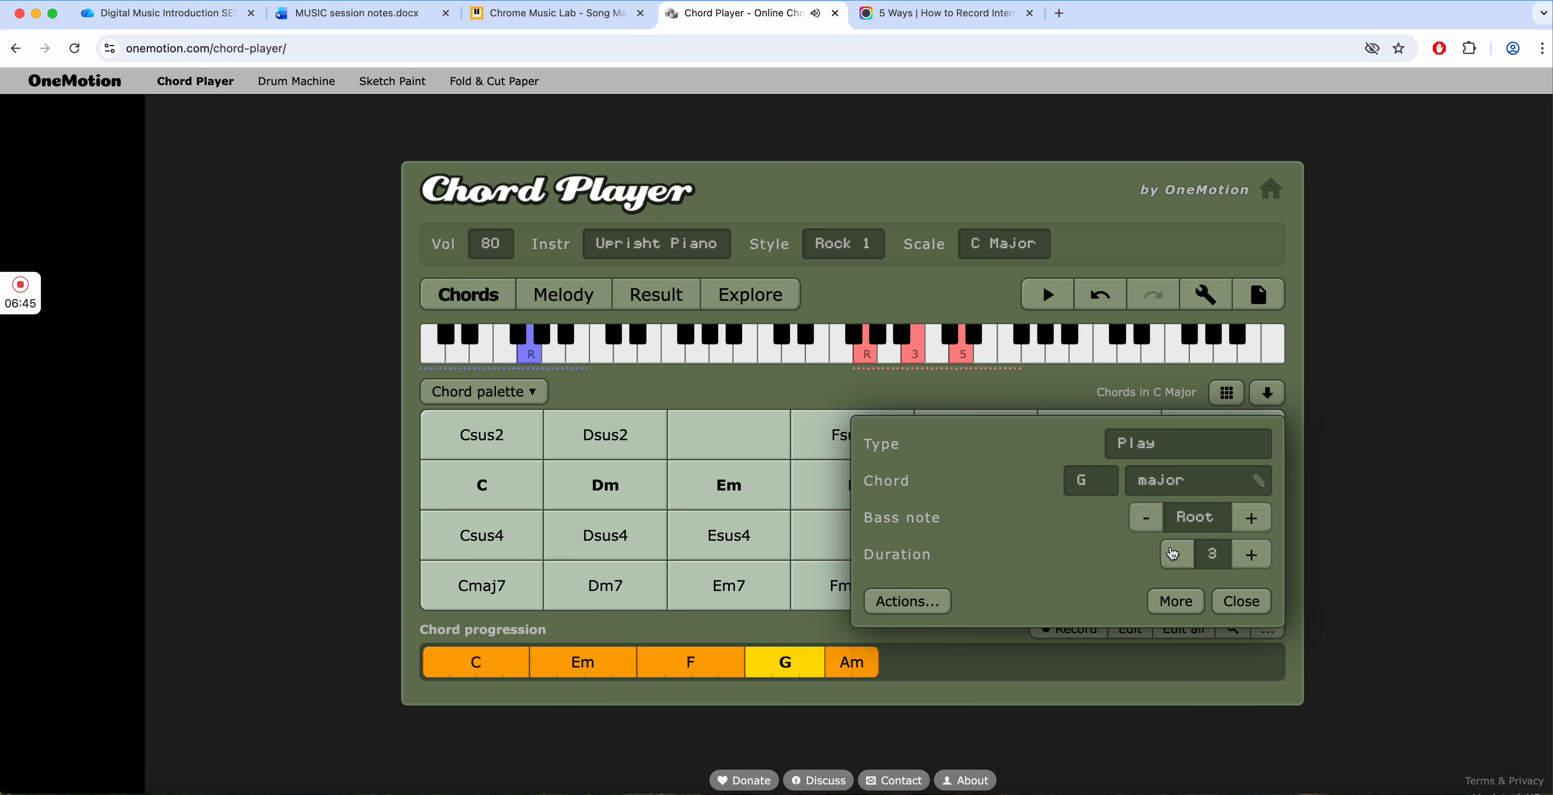
{"action": "left_click", "coordinate": [1177, 555]}
{"action": "left_click", "coordinate": [1243, 602]}
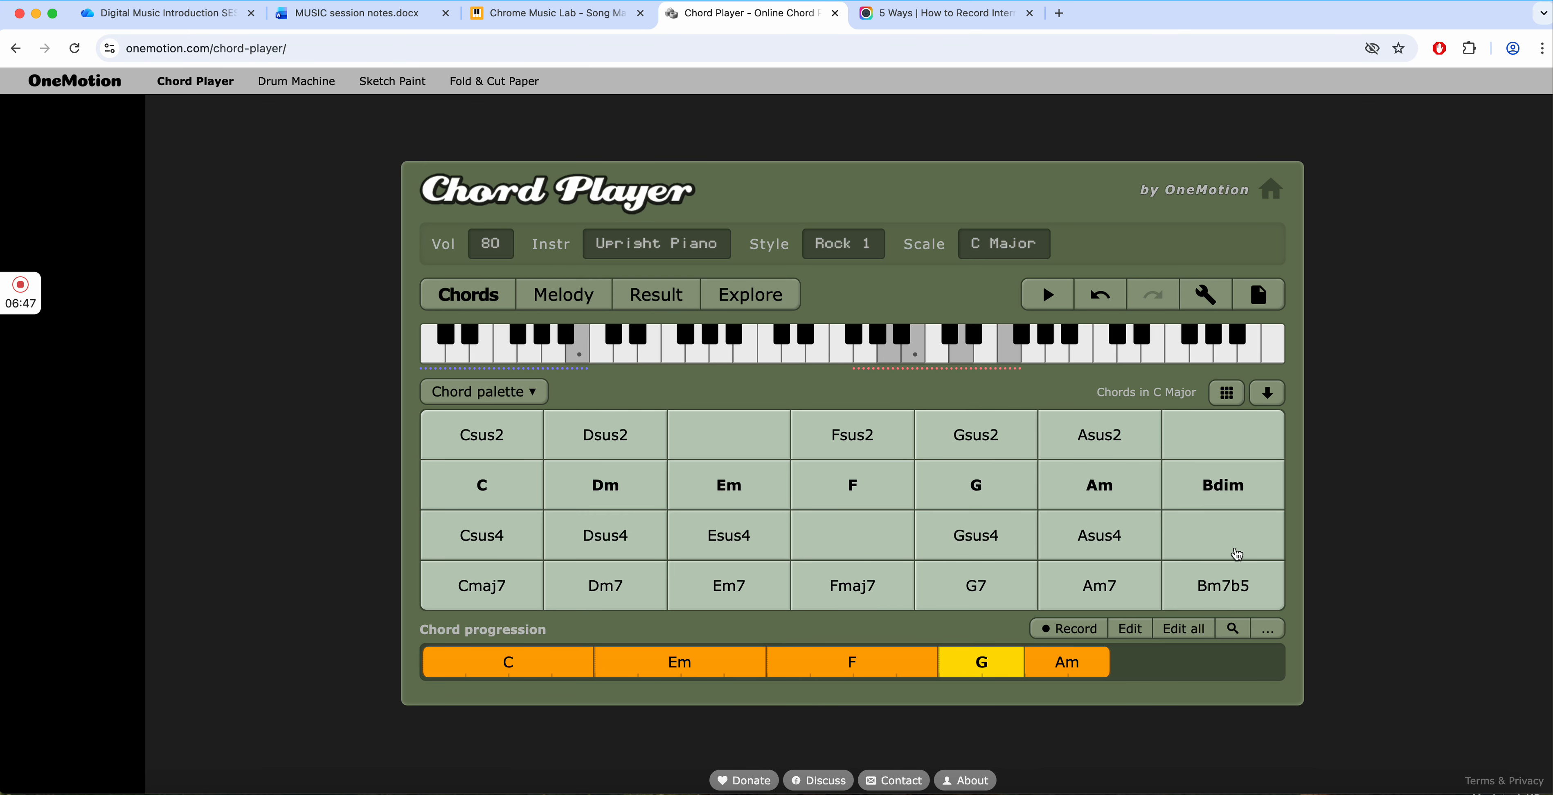
- Play back the progression from its opening C chord
{"action": "left_click", "coordinate": [537, 666]}
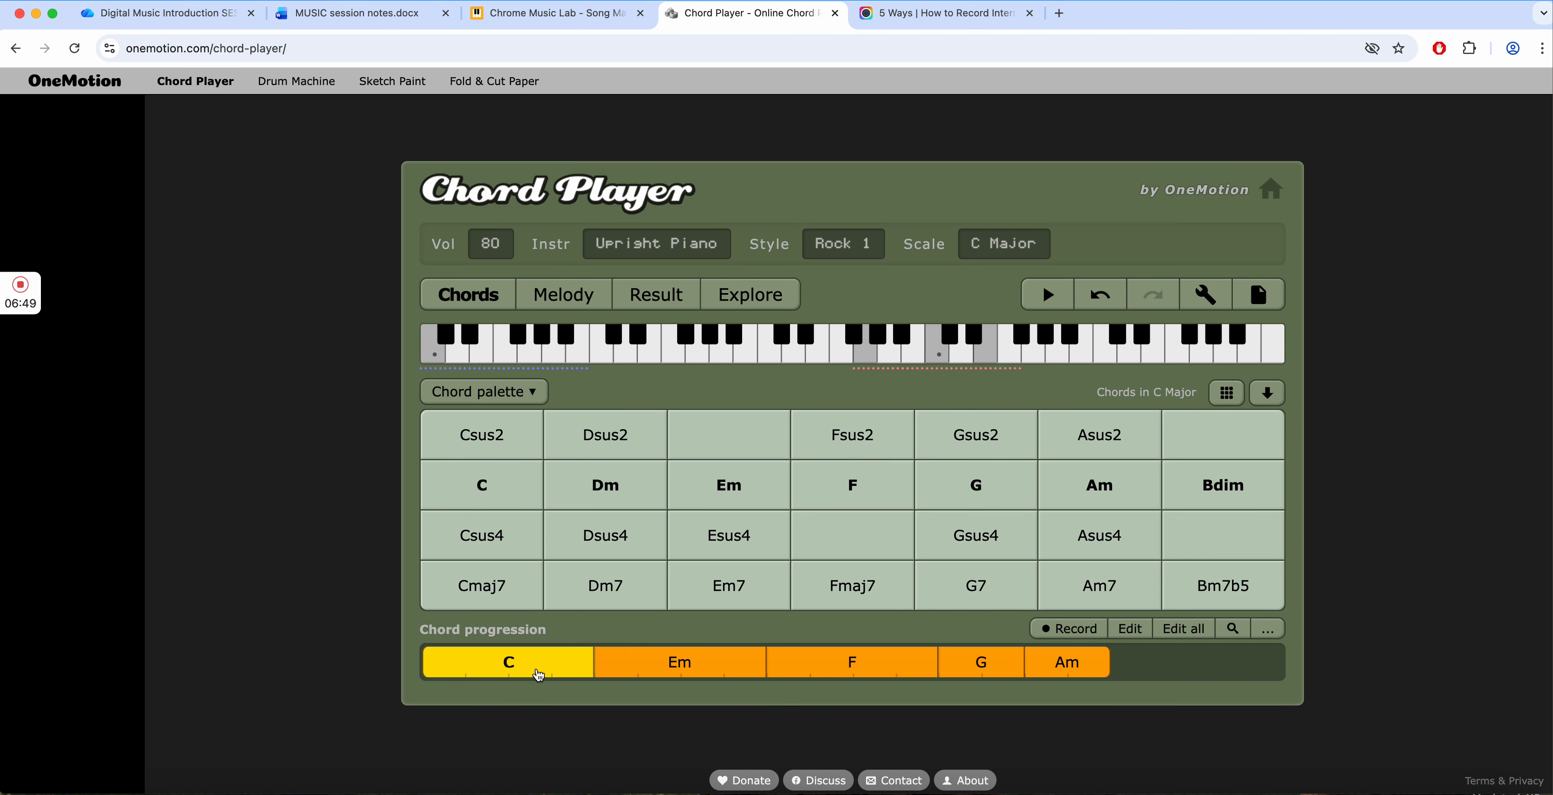
{"action": "left_click", "coordinate": [1050, 304]}
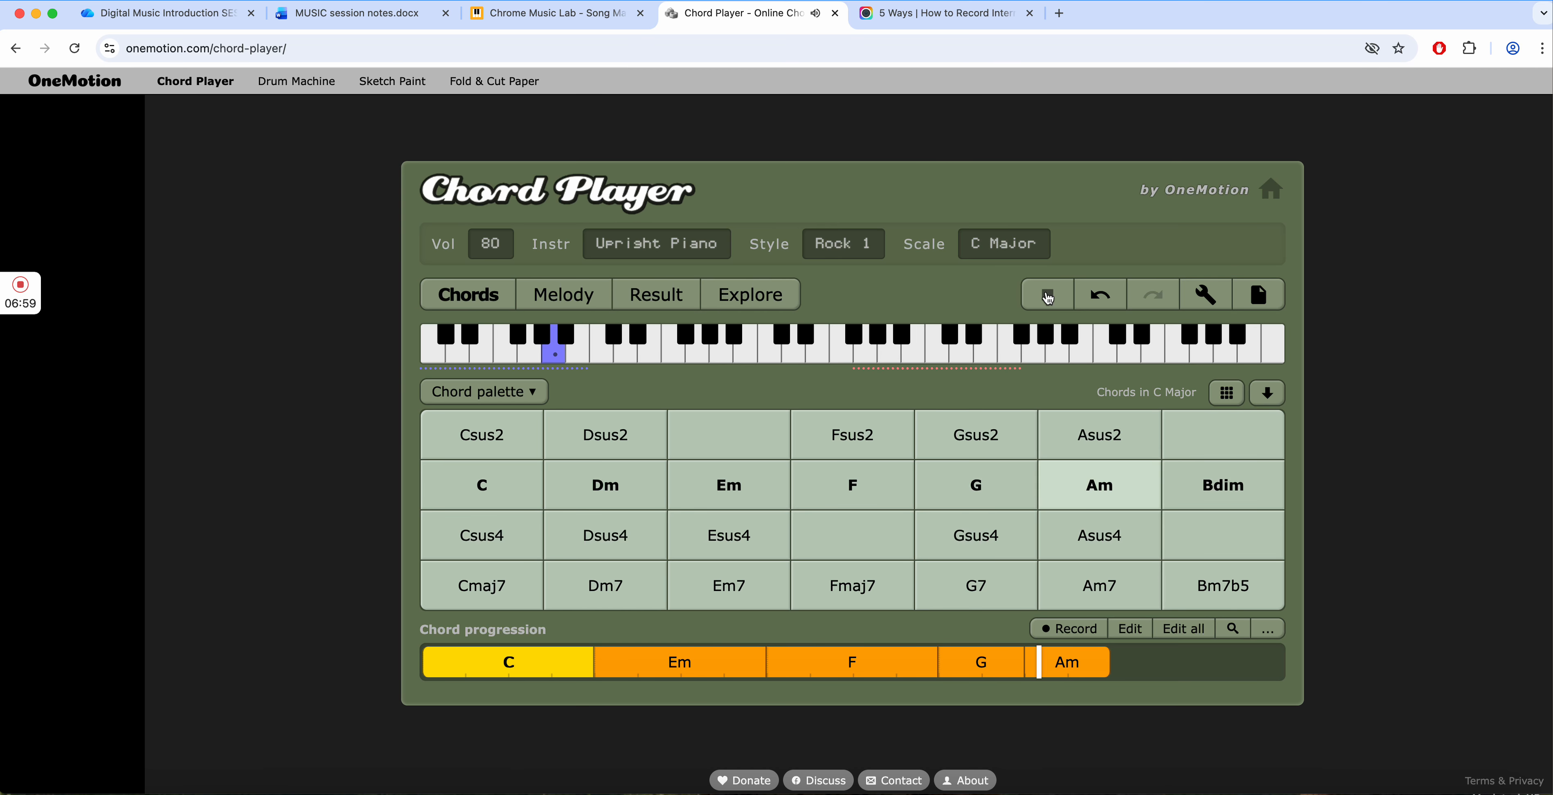
{"action": "left_click", "coordinate": [1048, 297]}
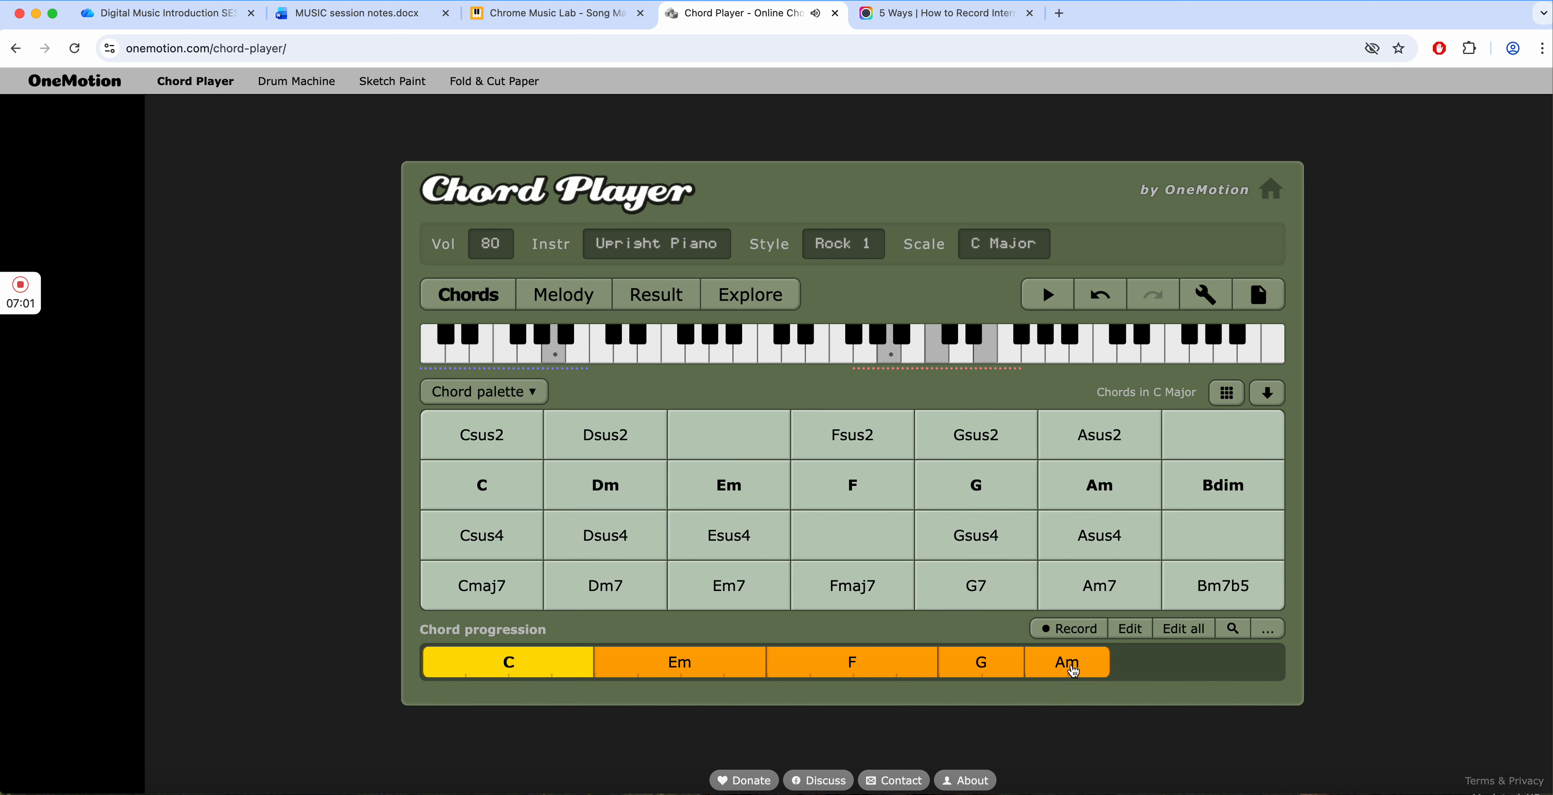
- Delete the G chord before Am and add G after Am at the end of the progression
{"action": "left_click_drag", "start_coordinate": [988, 667], "coordinate": [1088, 666]}
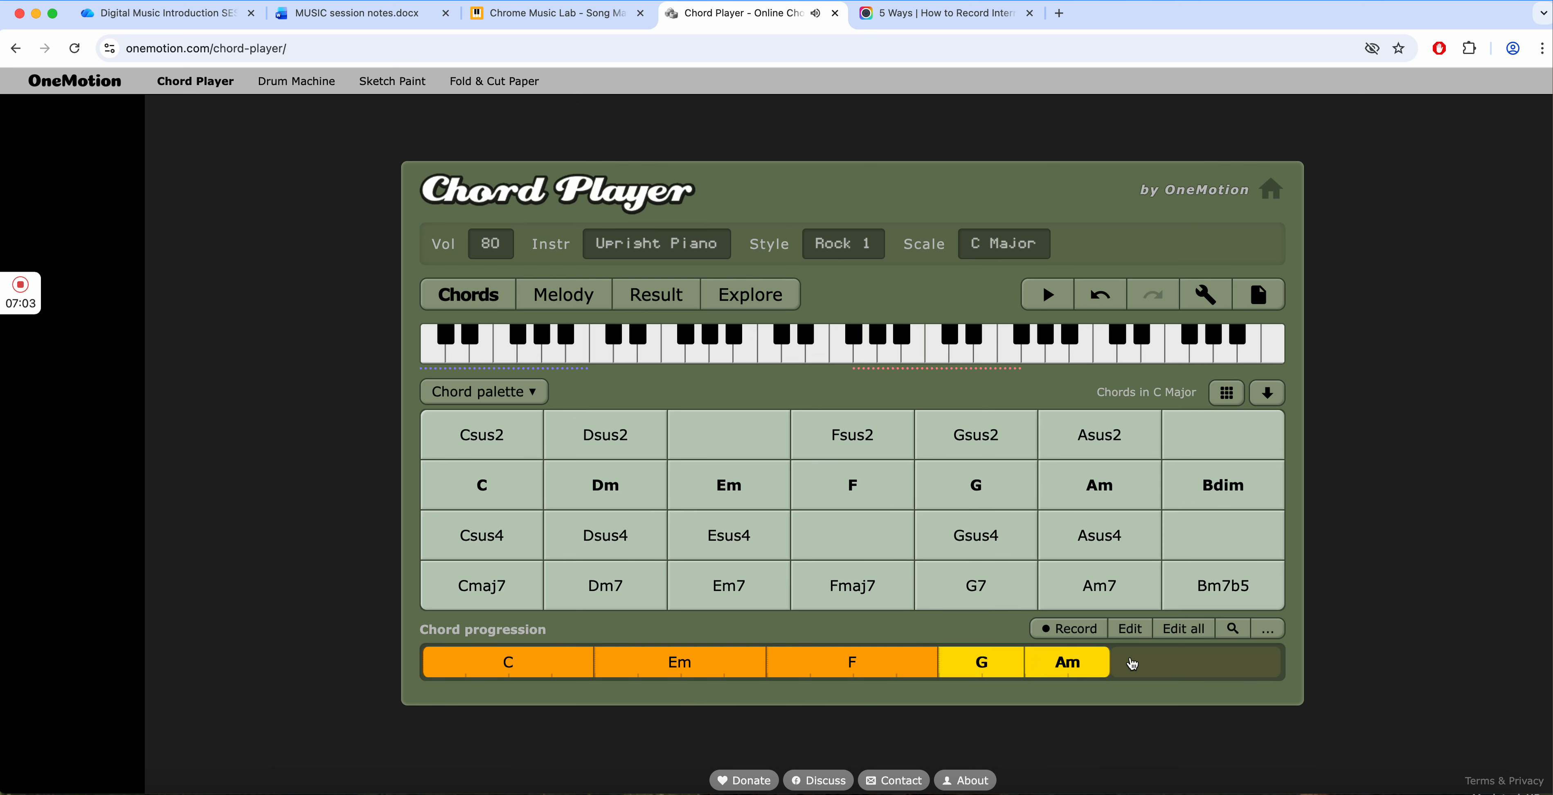
{"action": "left_click", "coordinate": [958, 666]}
{"action": "left_click", "coordinate": [1241, 601]}
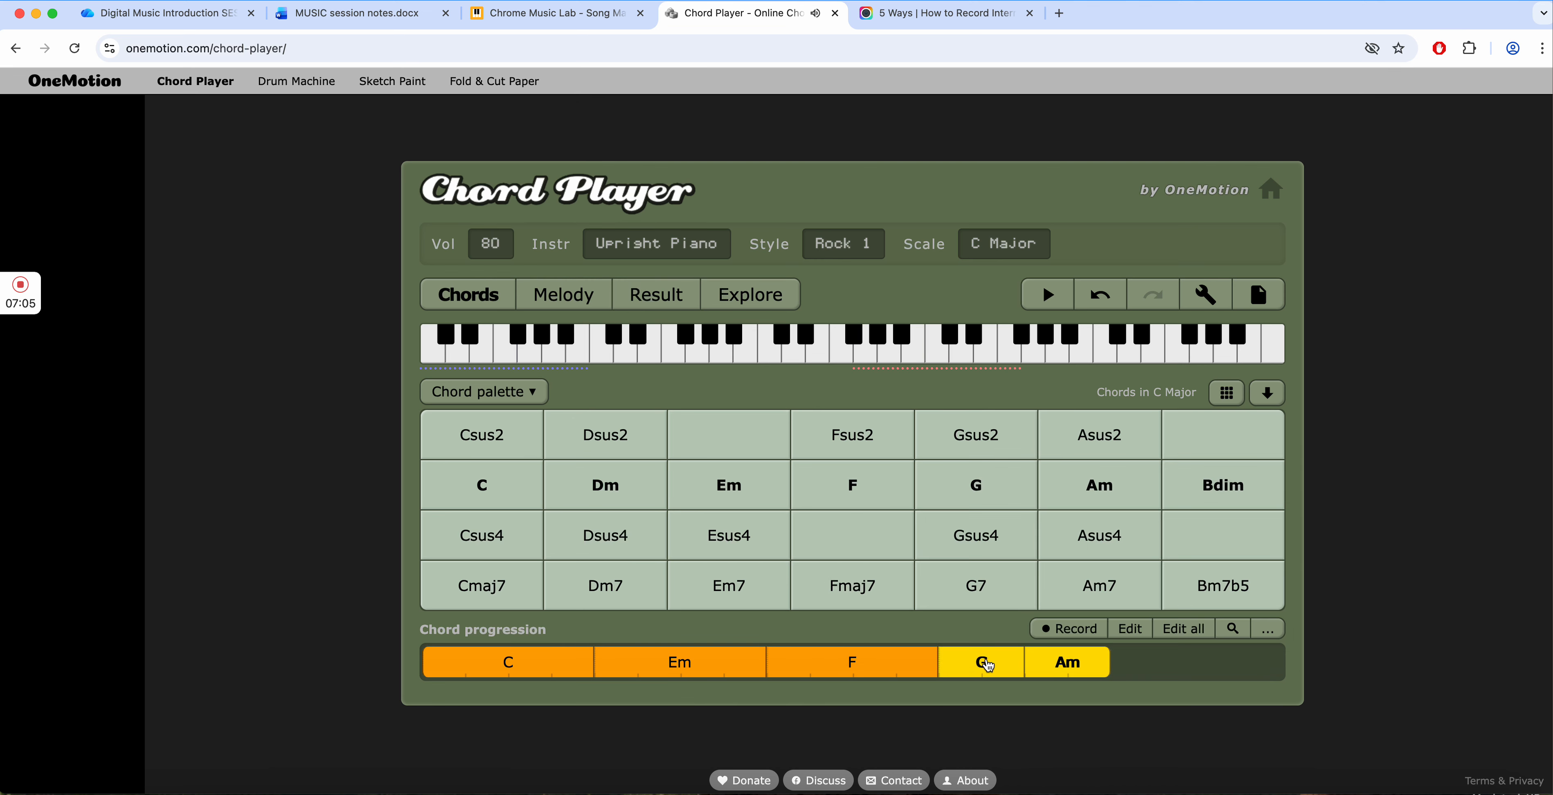
{"action": "left_click", "coordinate": [973, 668]}
{"action": "left_click", "coordinate": [1021, 667]}
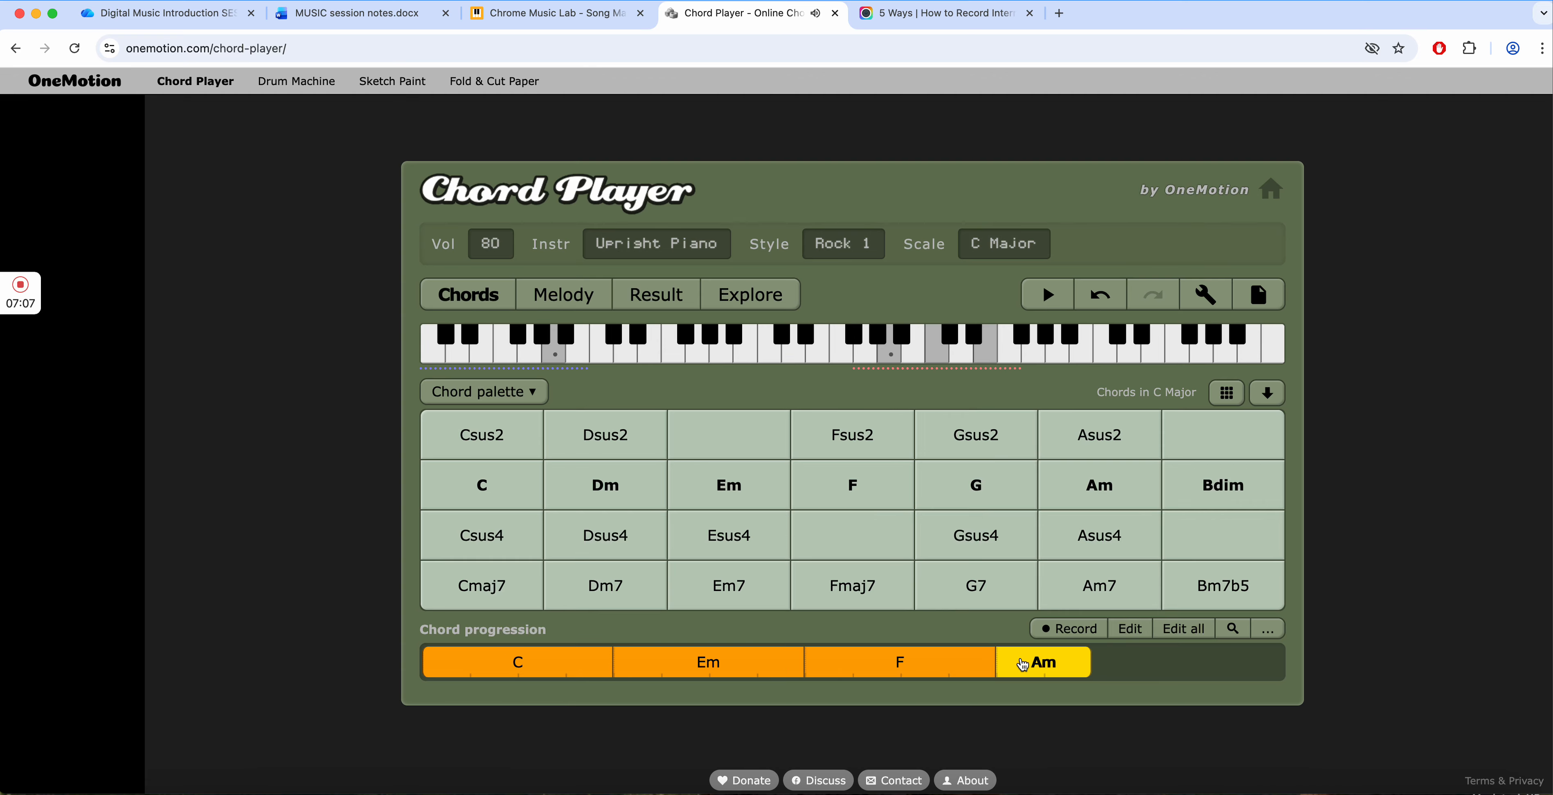
{"action": "left_click", "coordinate": [1022, 501]}
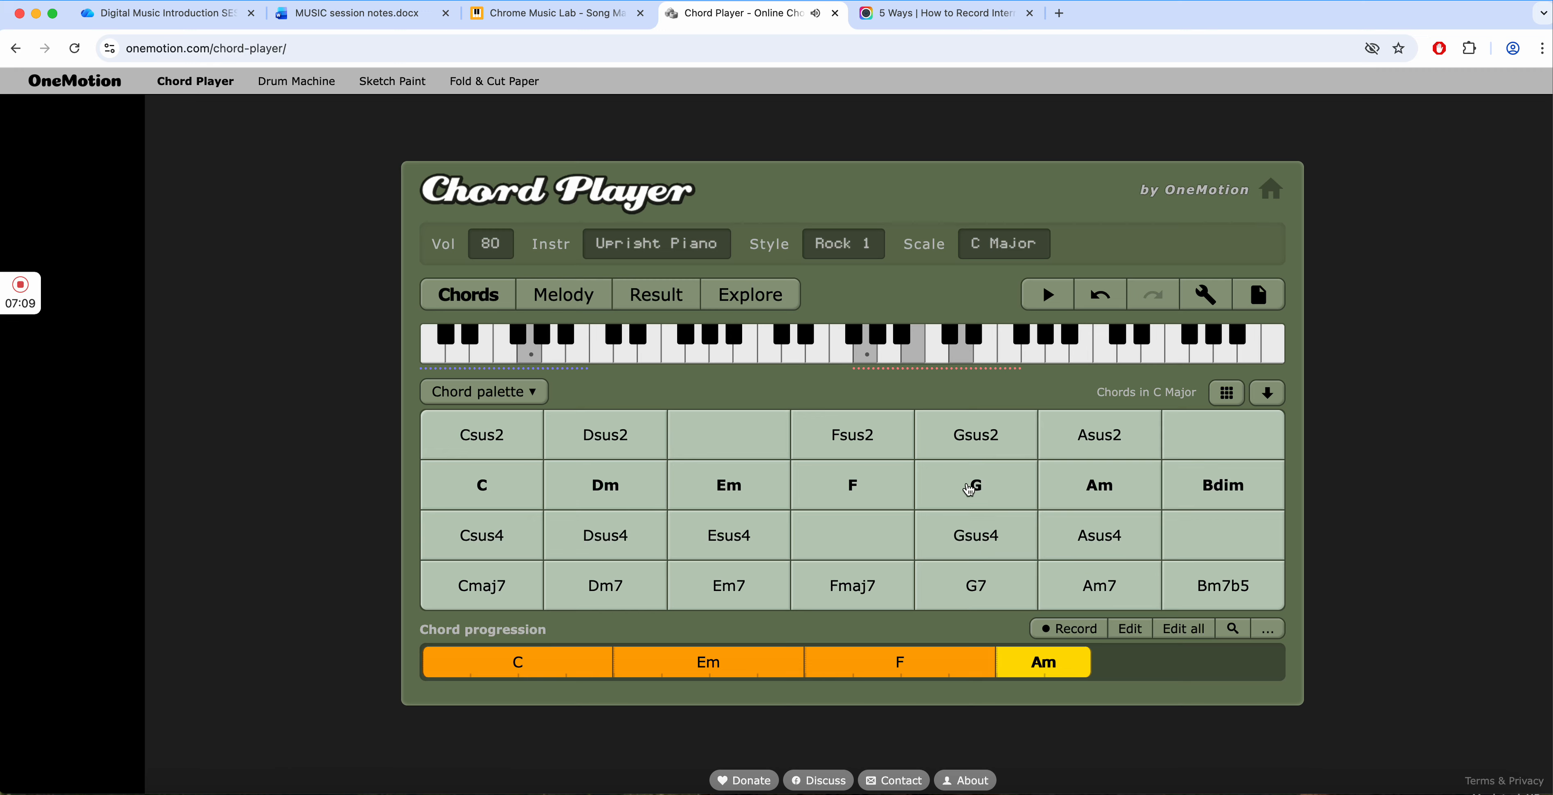
{"action": "left_click_drag", "start_coordinate": [969, 487], "coordinate": [1129, 667]}
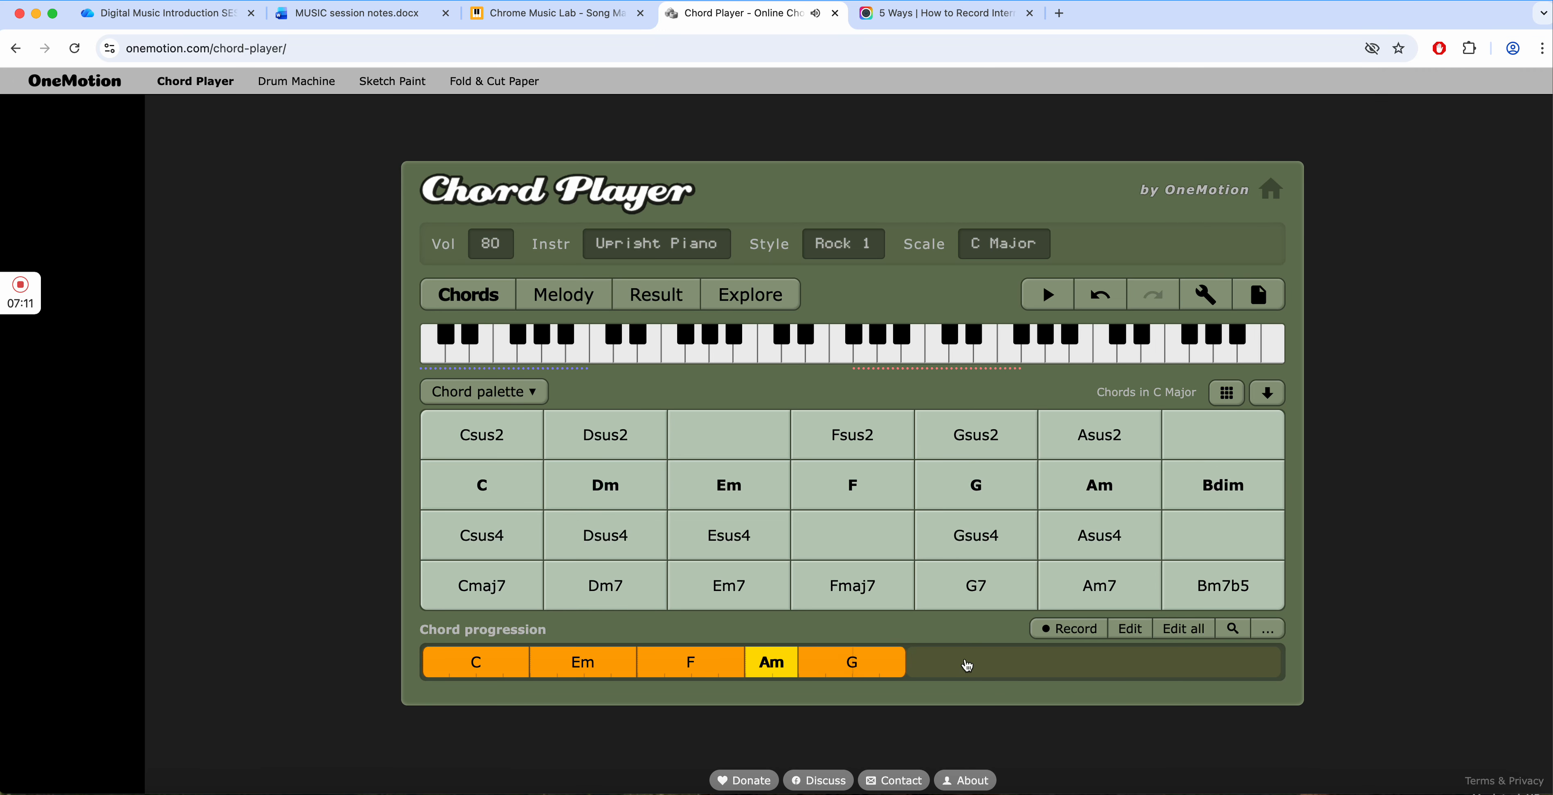
- Set the duration of the final G chord to 2 and play back the progression
{"action": "left_click", "coordinate": [1133, 630]}
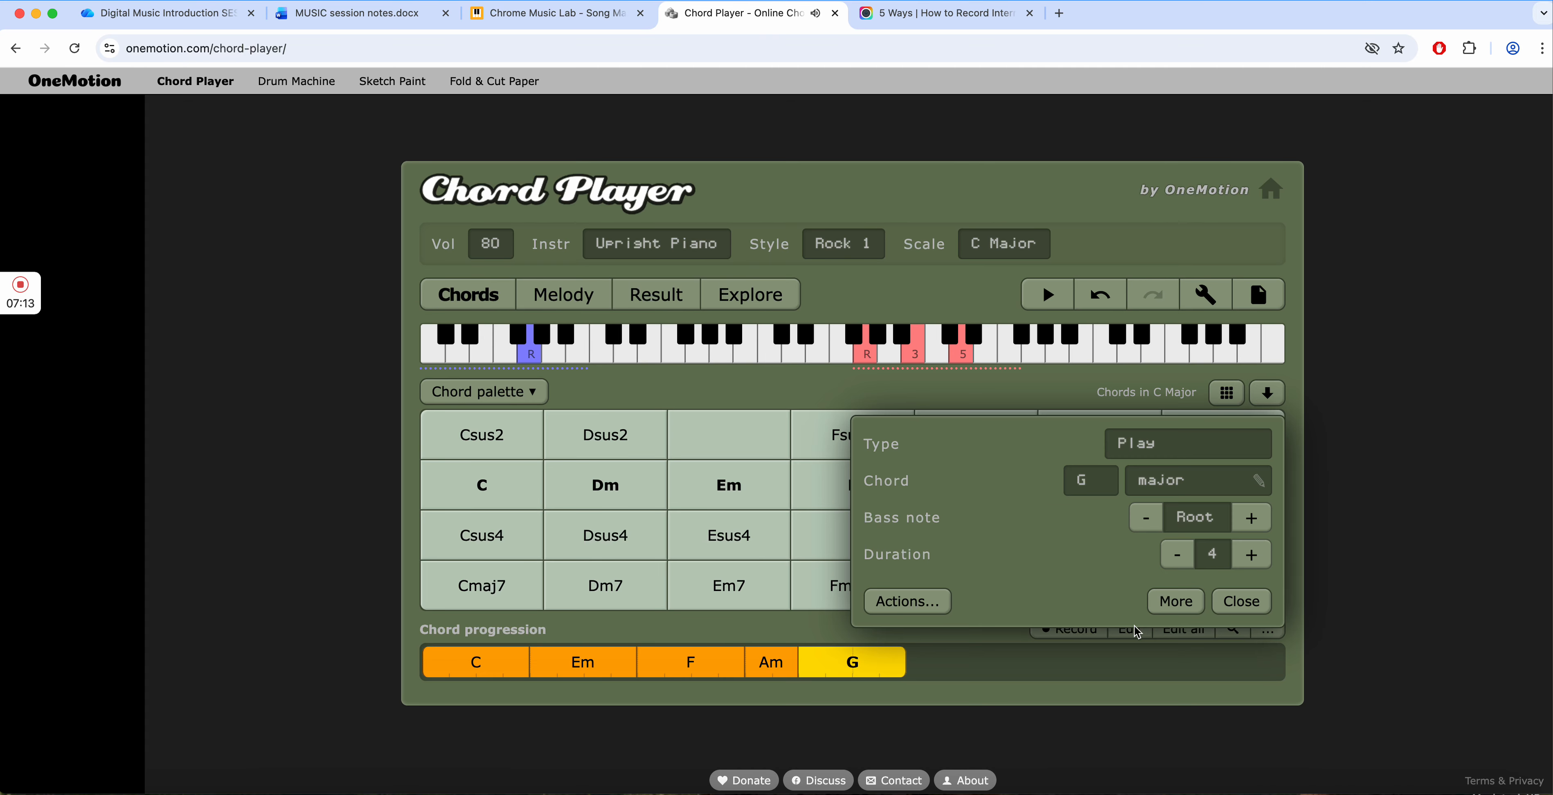
{"action": "left_click", "coordinate": [1181, 555]}
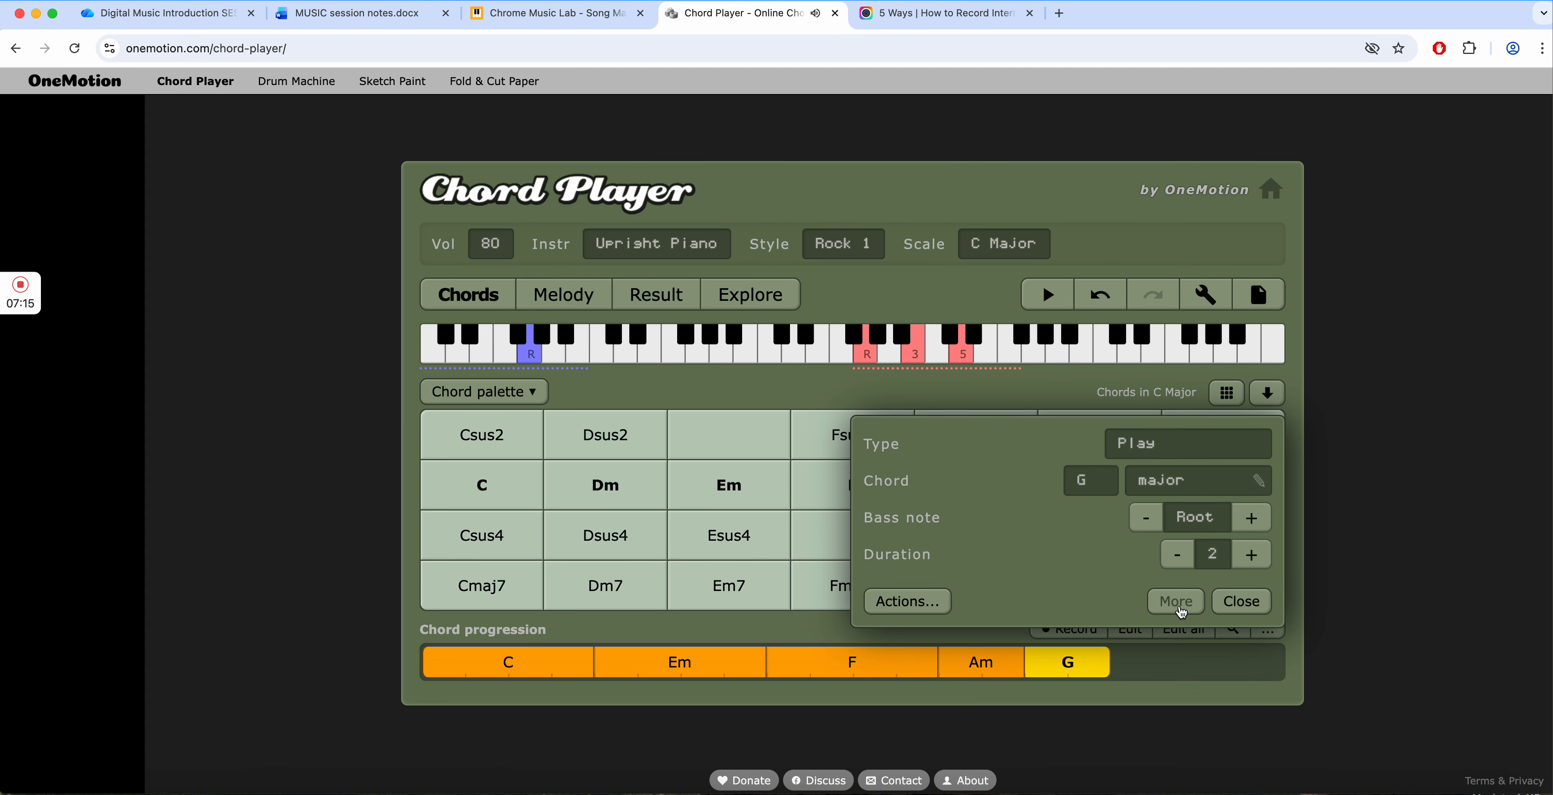
{"action": "left_click", "coordinate": [1246, 602]}
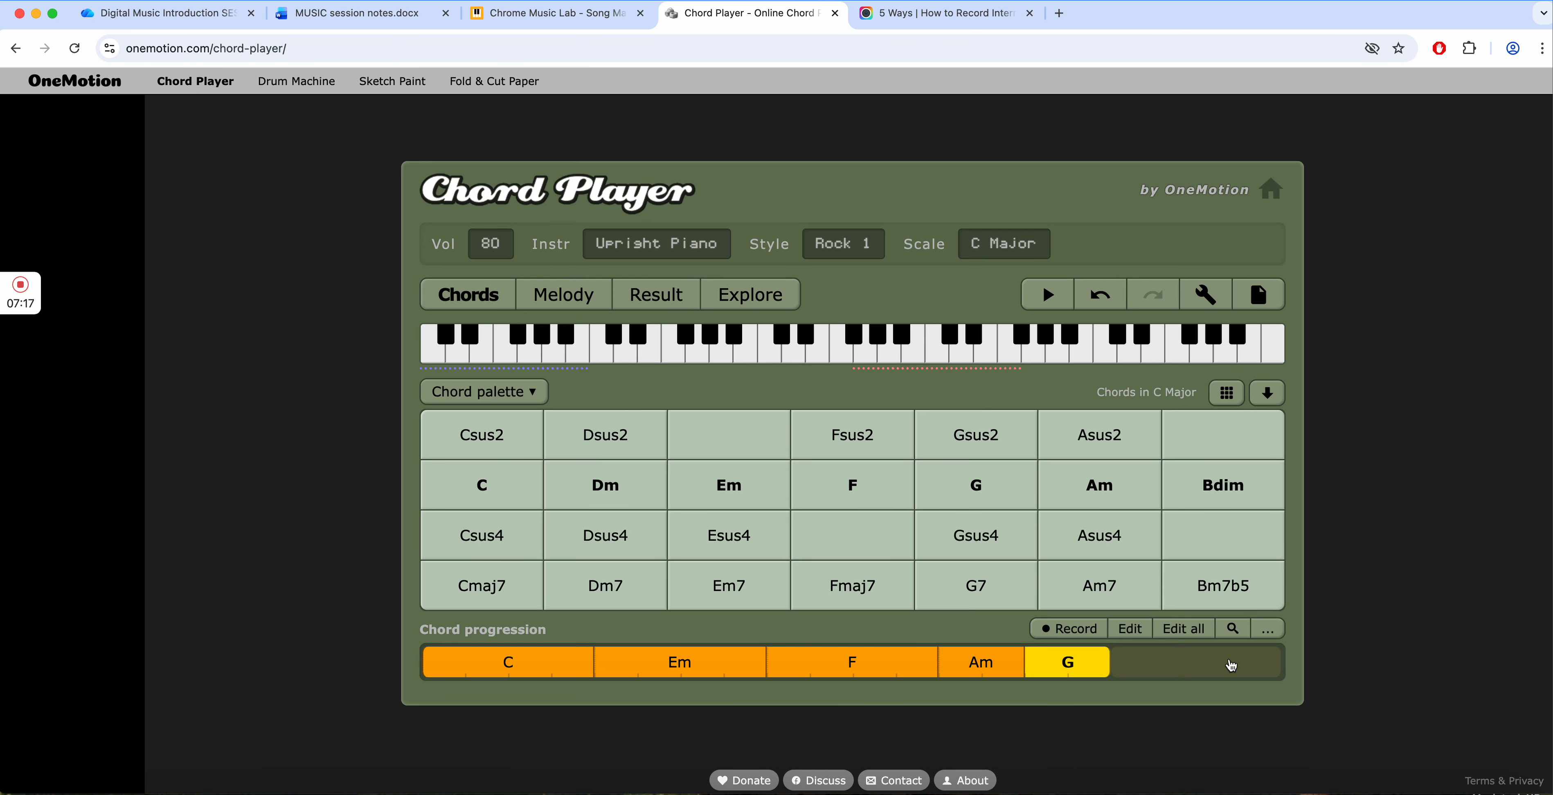
{"action": "left_click", "coordinate": [1043, 296]}
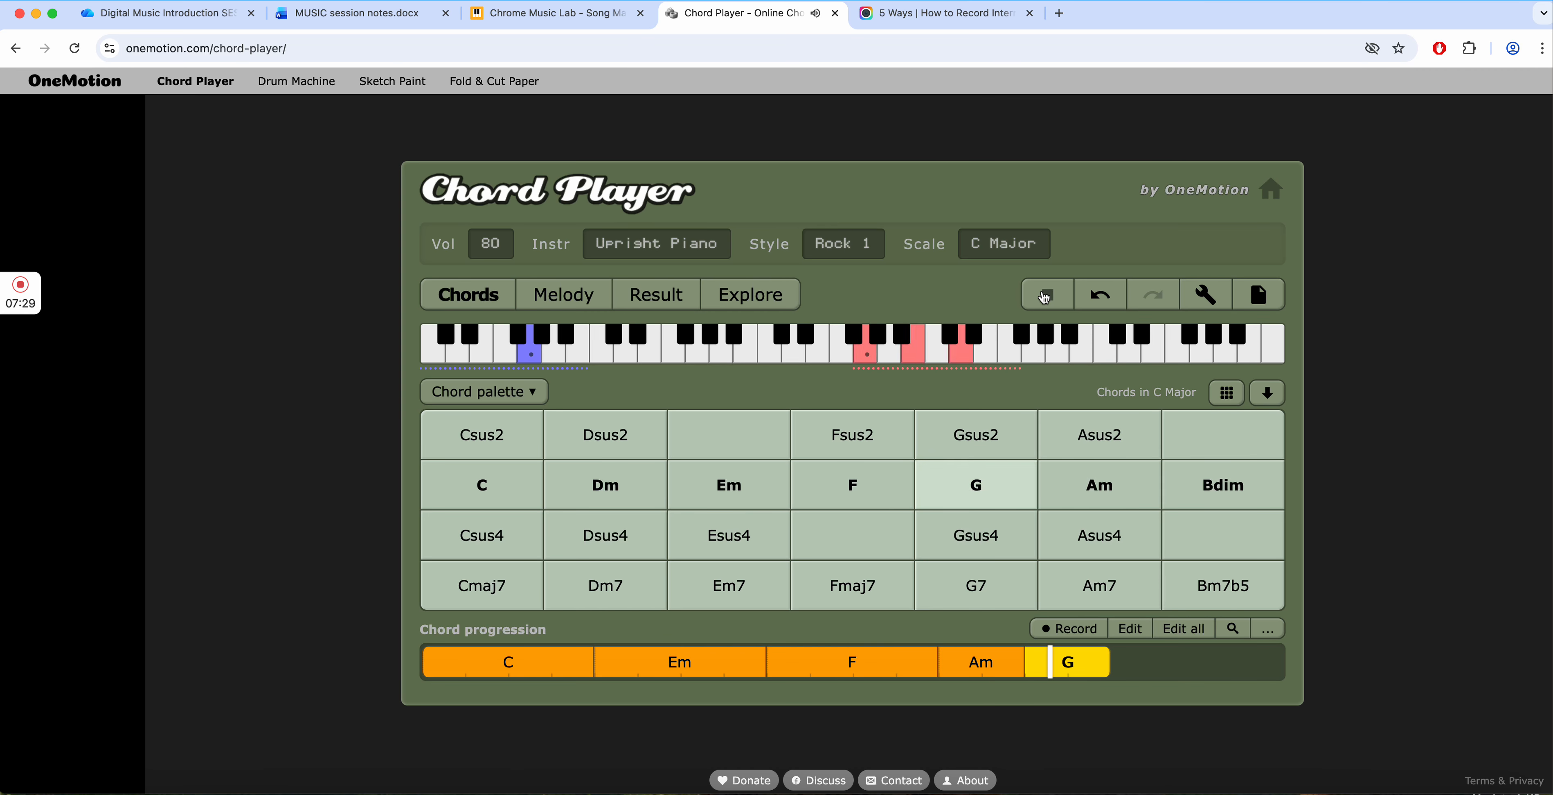
{"action": "left_click", "coordinate": [1043, 296]}
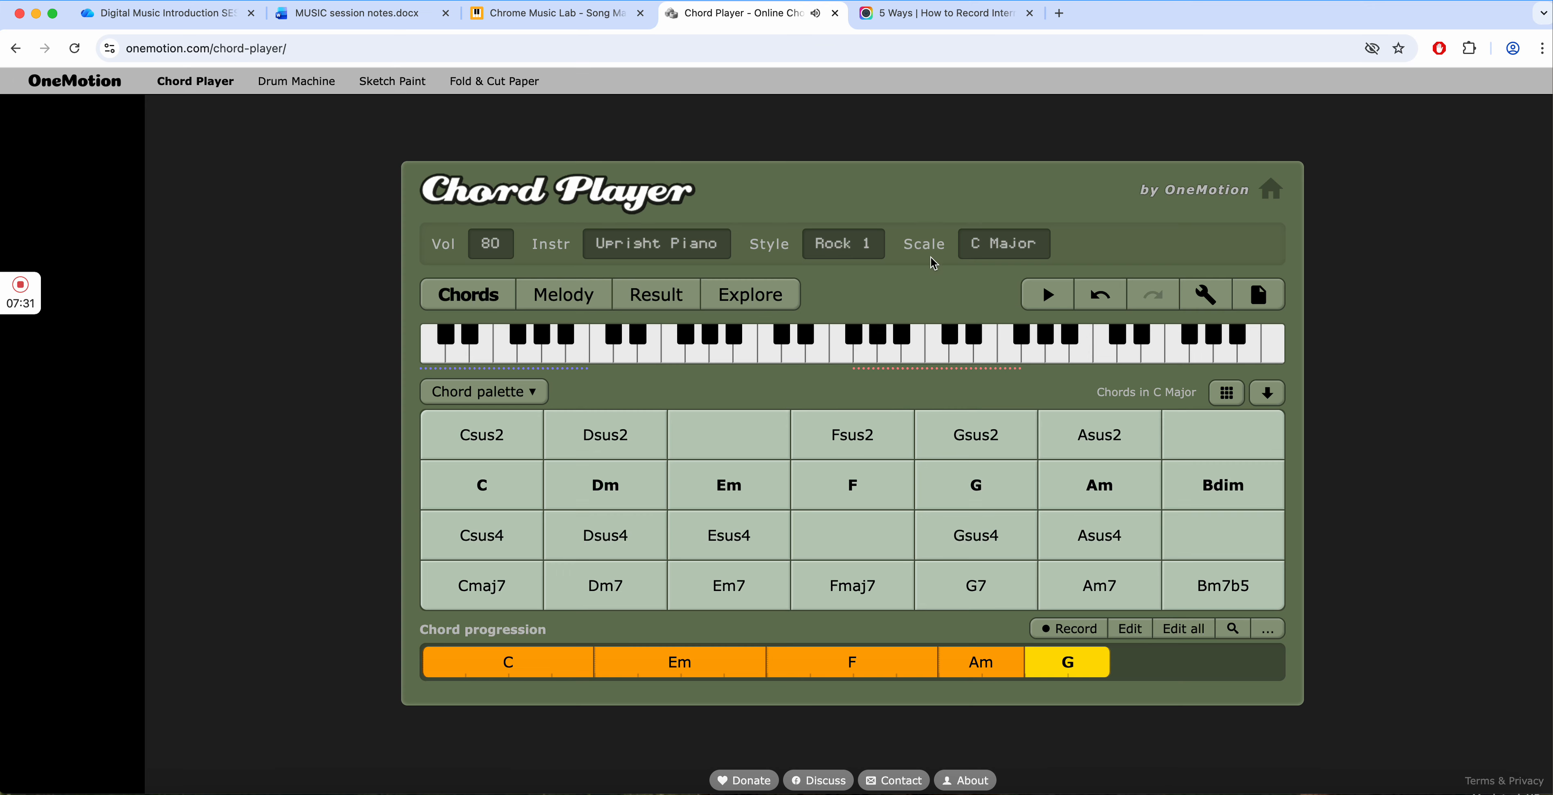
- Change the playing style to Dance 1
{"action": "left_click", "coordinate": [843, 249]}
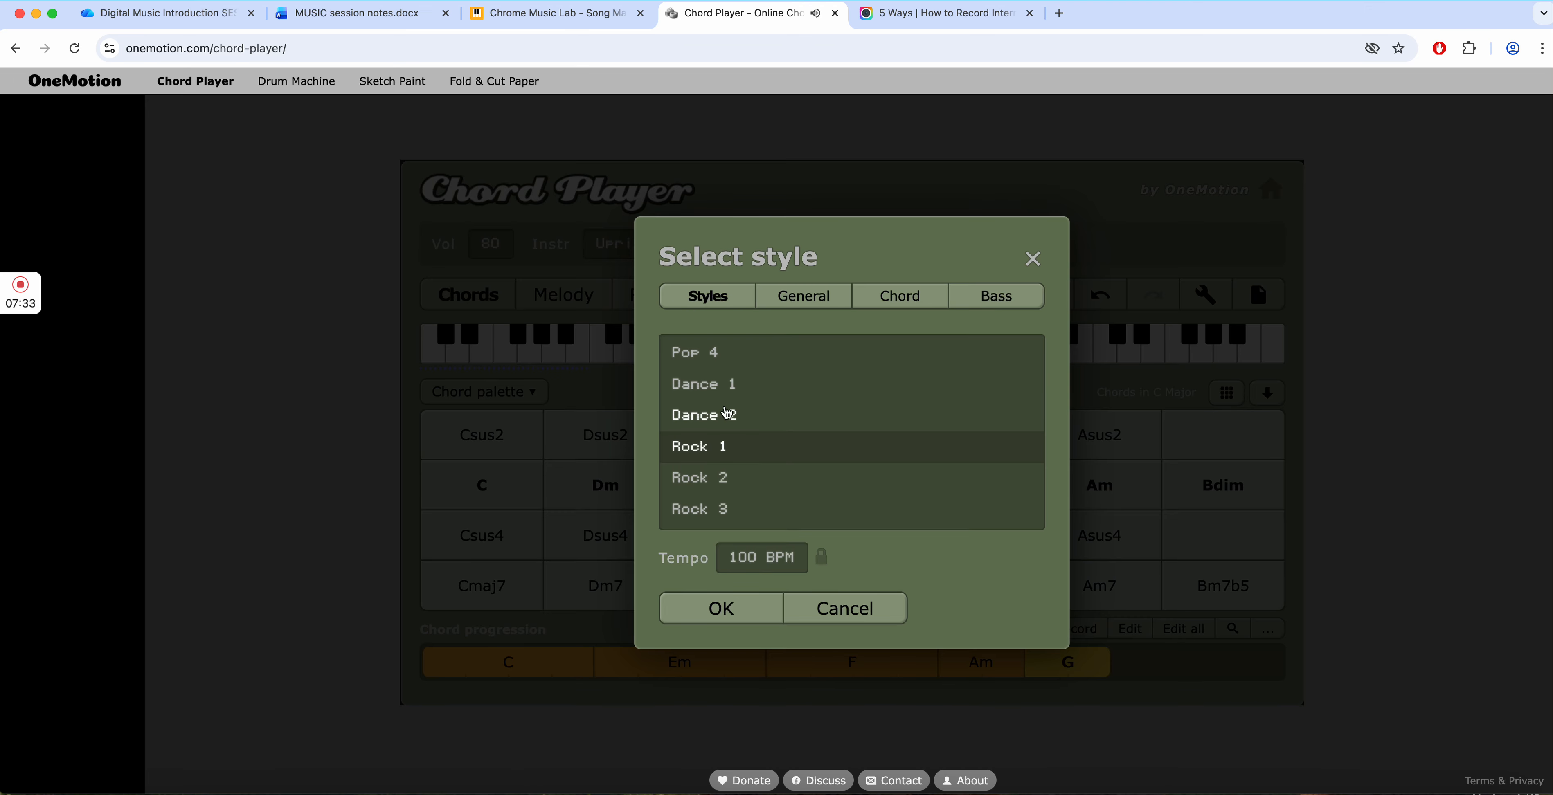
{"action": "left_click", "coordinate": [717, 385]}
{"action": "left_click", "coordinate": [723, 609]}
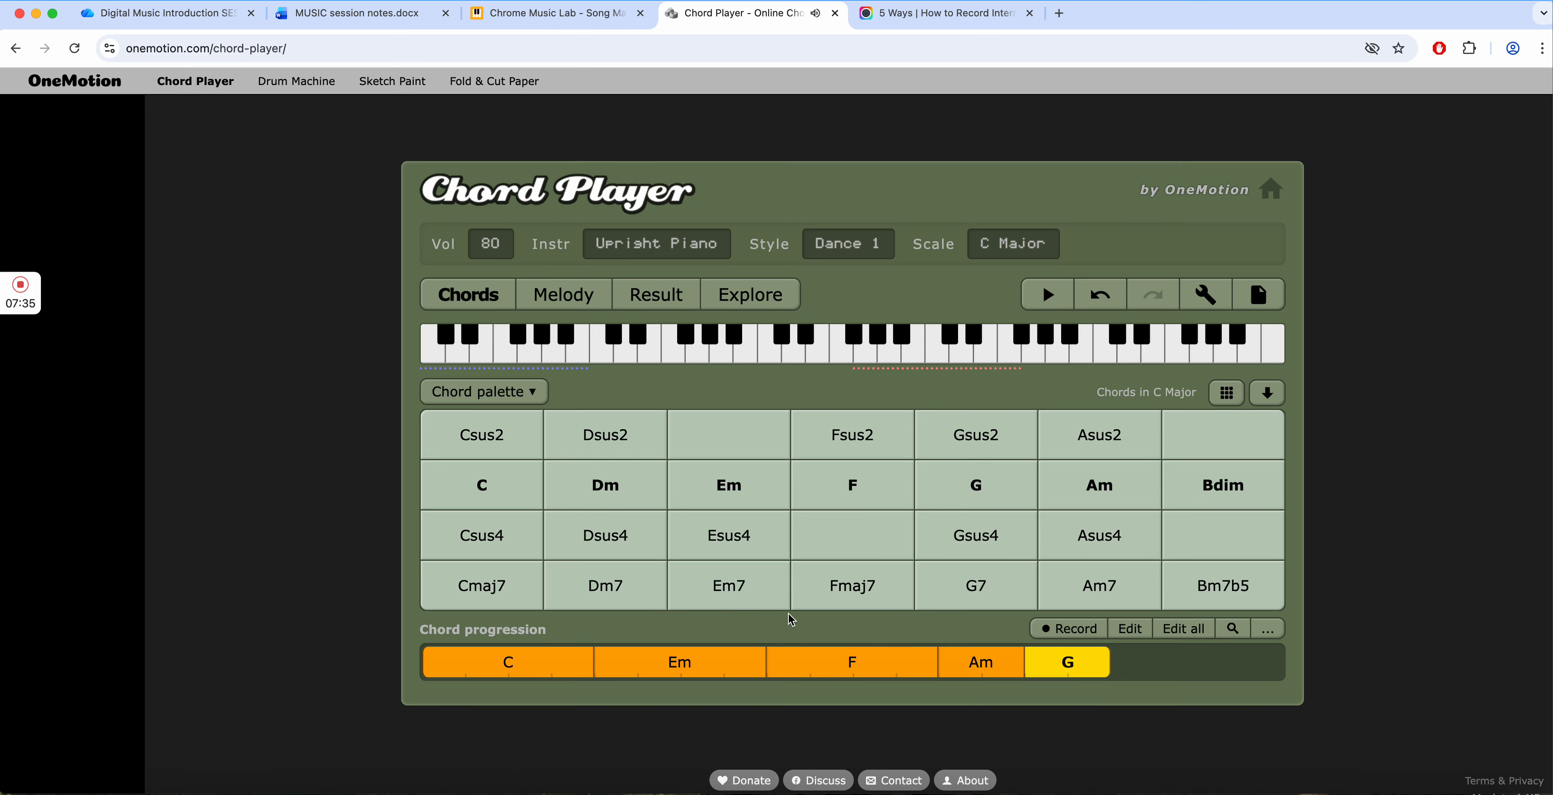
- Play back the progression in the Dance 1 style, restart it from the C chord, and try out the Em chord
{"action": "left_click", "coordinate": [1048, 294]}
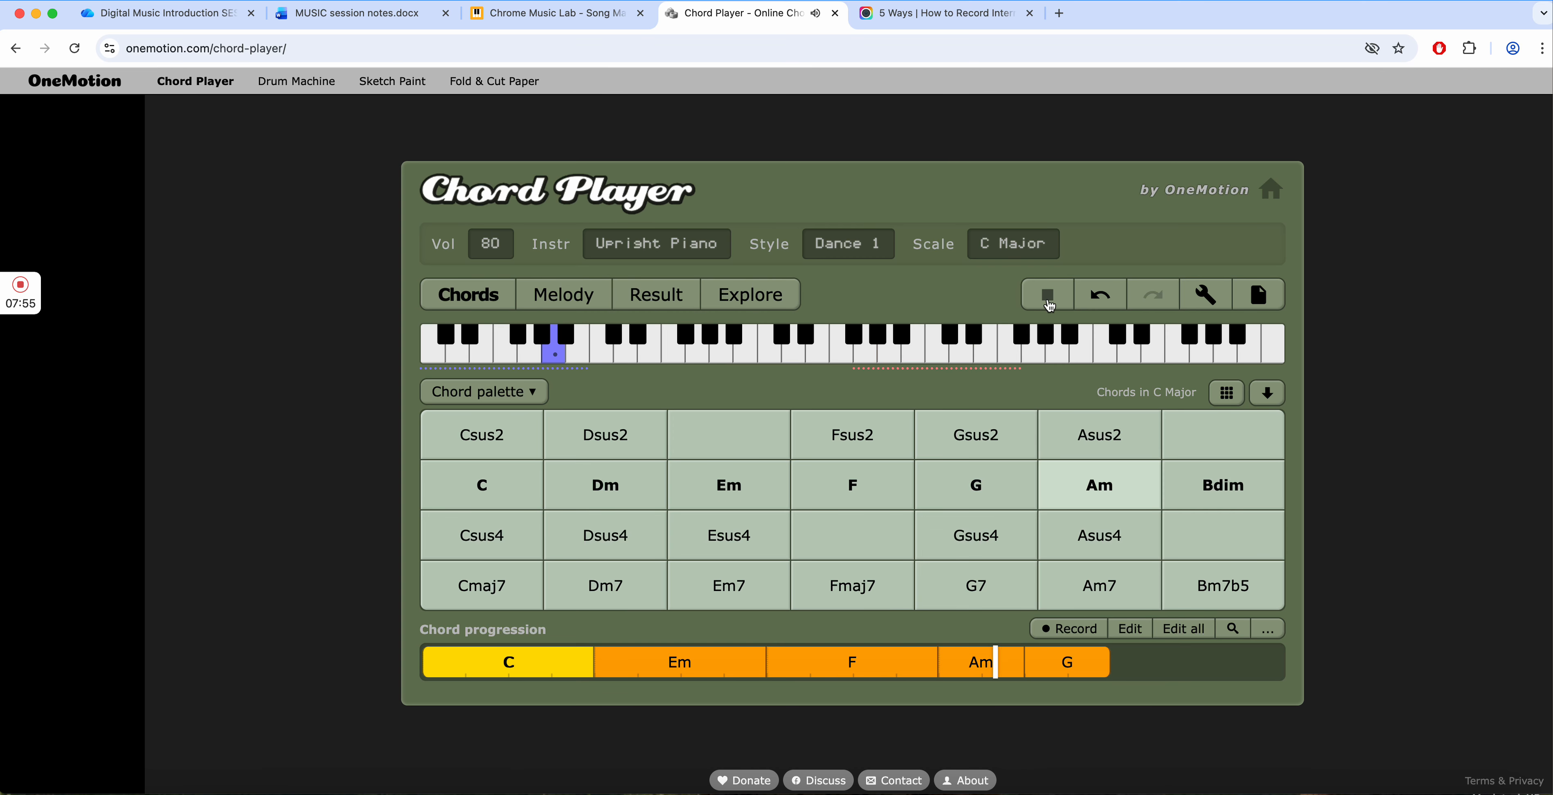
{"action": "left_click", "coordinate": [1048, 296]}
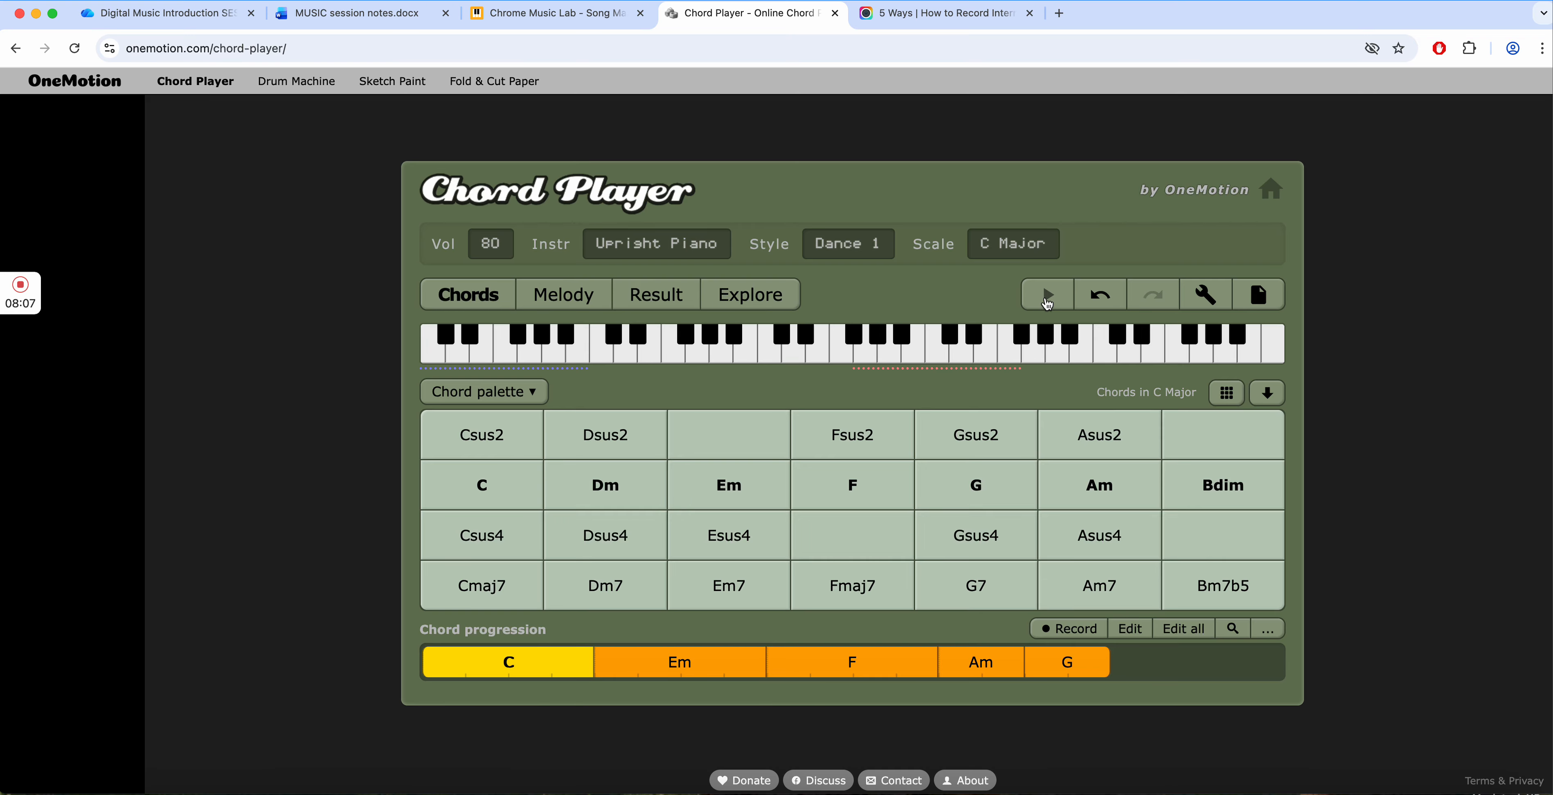
{"action": "left_click", "coordinate": [522, 674]}
{"action": "left_click", "coordinate": [1048, 301]}
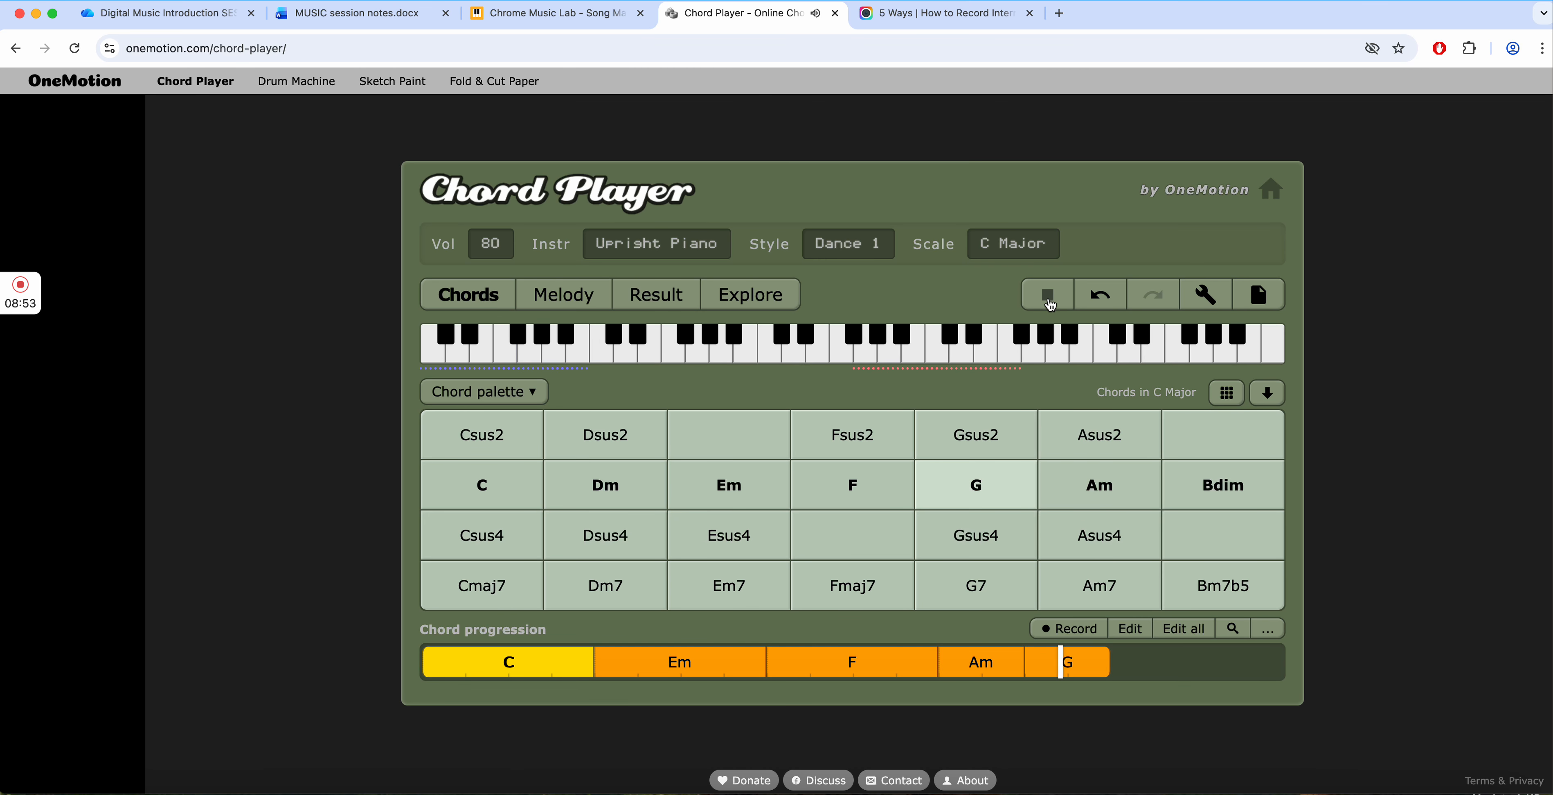
{"action": "left_click", "coordinate": [1051, 295]}
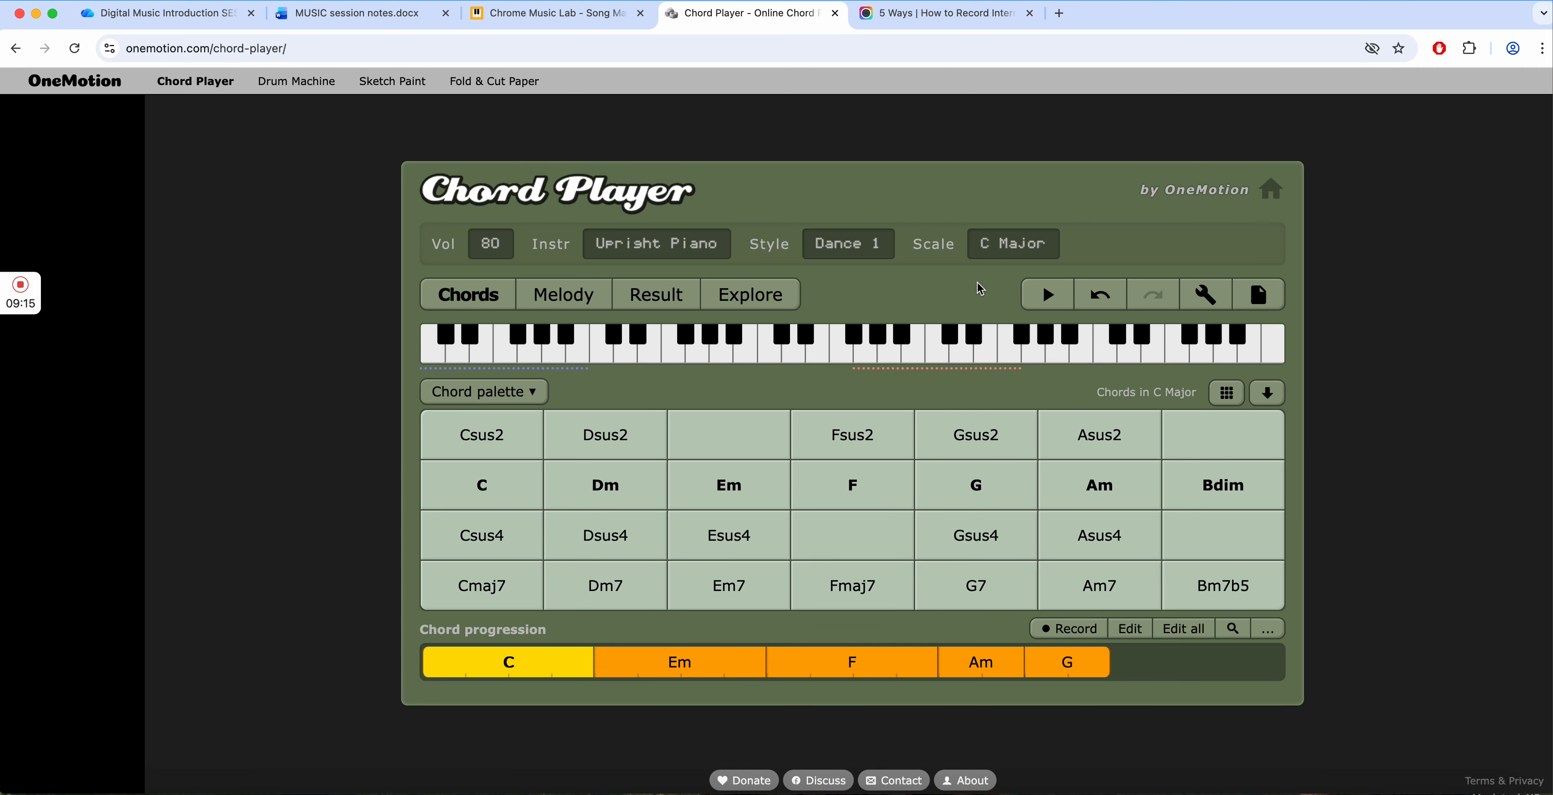
{"action": "left_click", "coordinate": [691, 482]}
- Export the progression as a WAV file named "Chords C-Em-F-Am-G 100bpm V1"
{"action": "left_click", "coordinate": [1263, 296]}
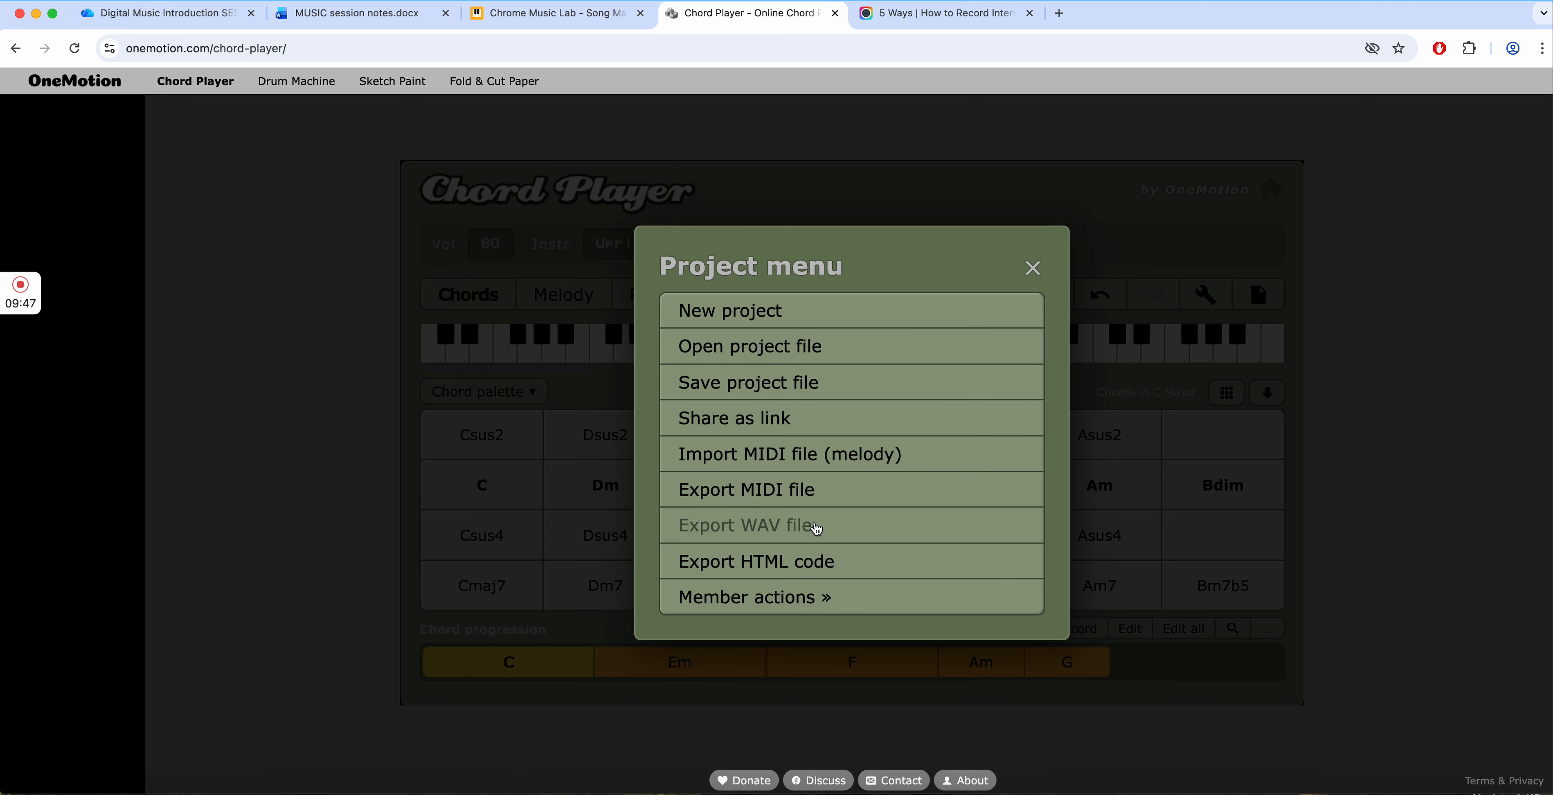
{"action": "left_click", "coordinate": [792, 528]}
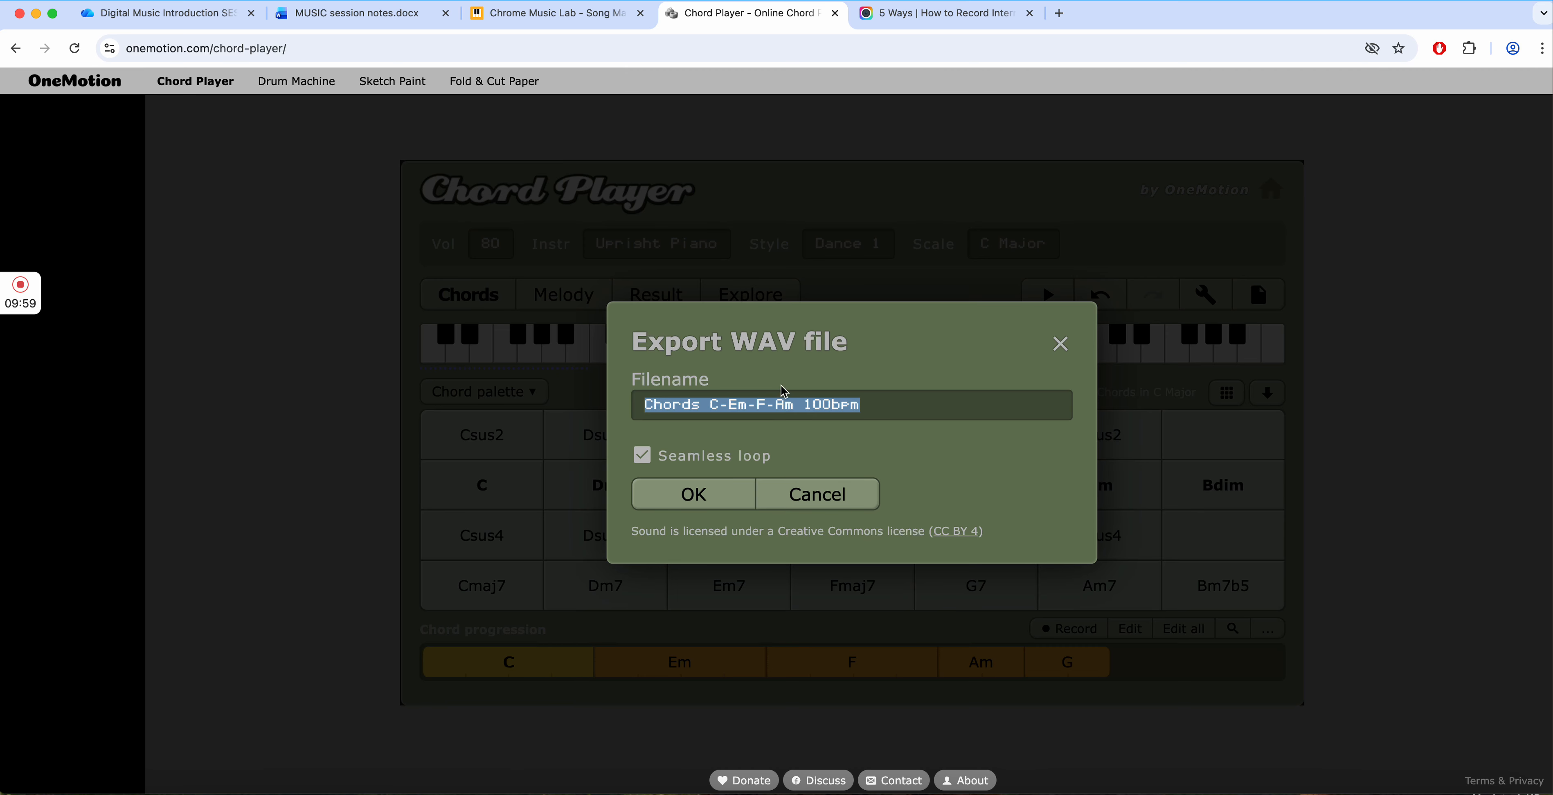
{"action": "left_click", "coordinate": [919, 318]}
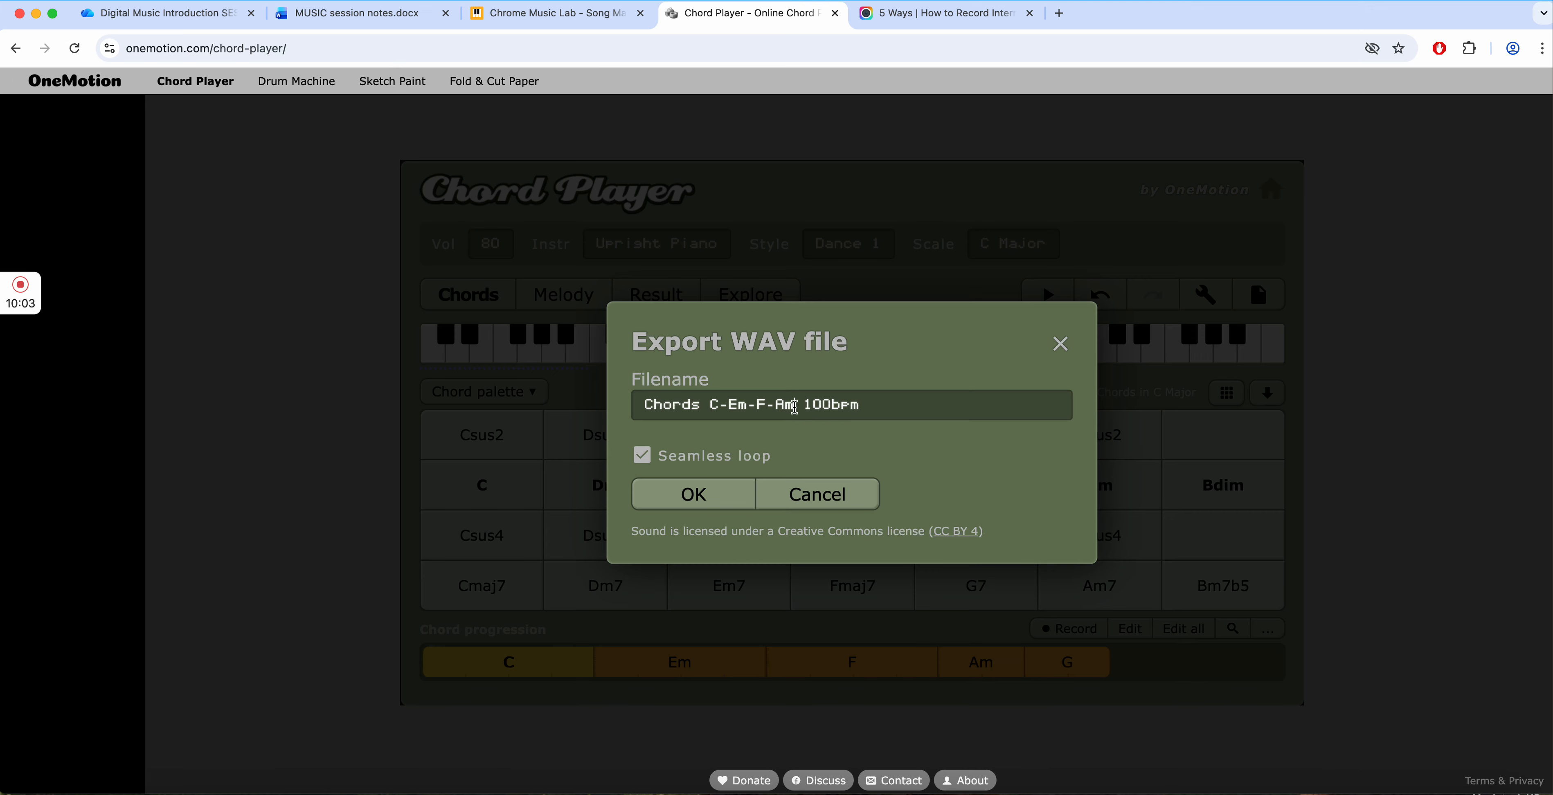
{"action": "left_click_drag", "start_coordinate": [795, 406], "coordinate": [723, 403]}
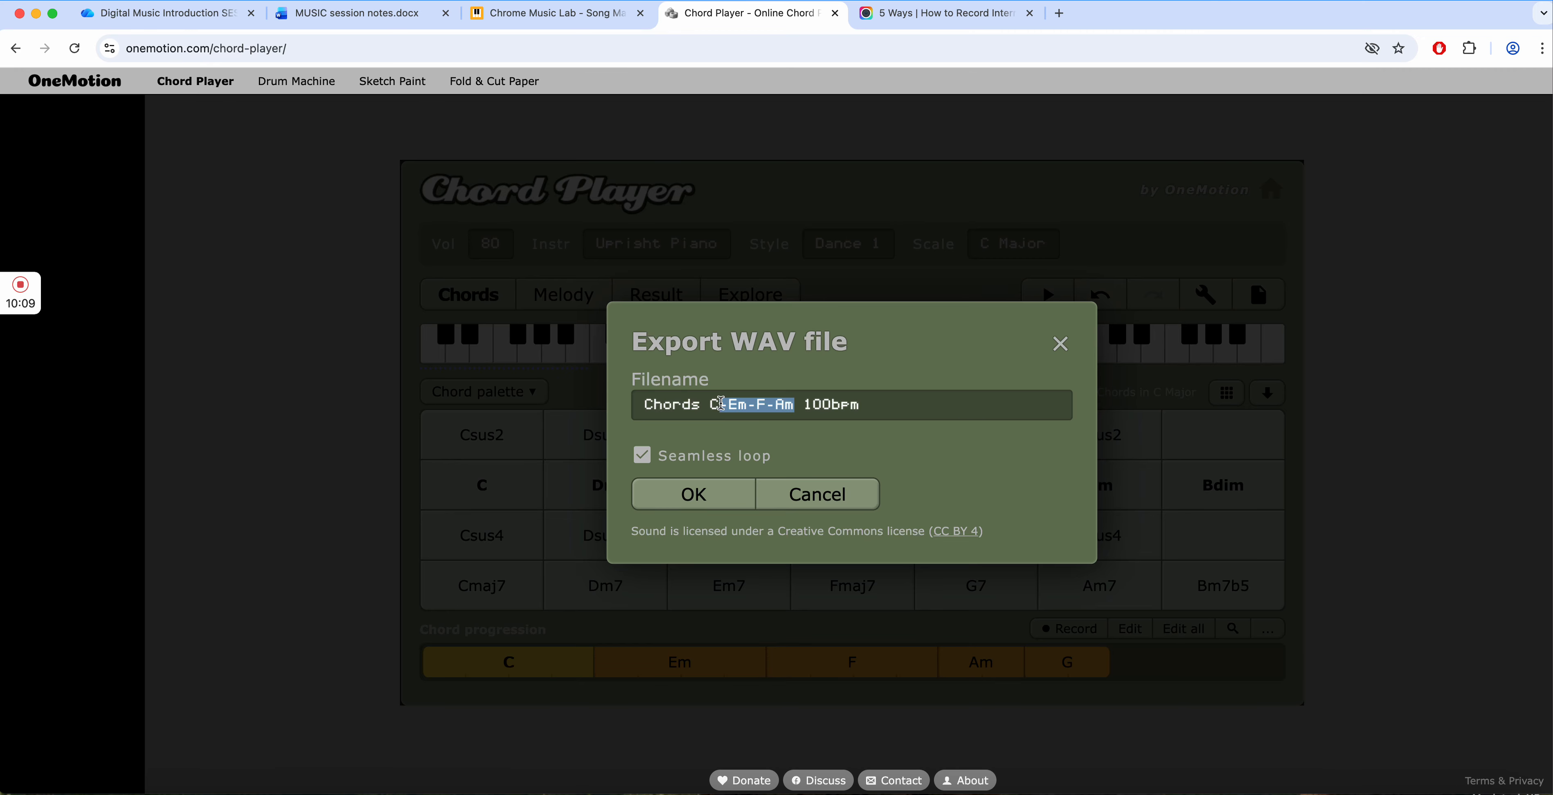
{"action": "left_click_drag", "start_coordinate": [737, 405], "coordinate": [793, 408]}
{"action": "left_click", "coordinate": [791, 403]}
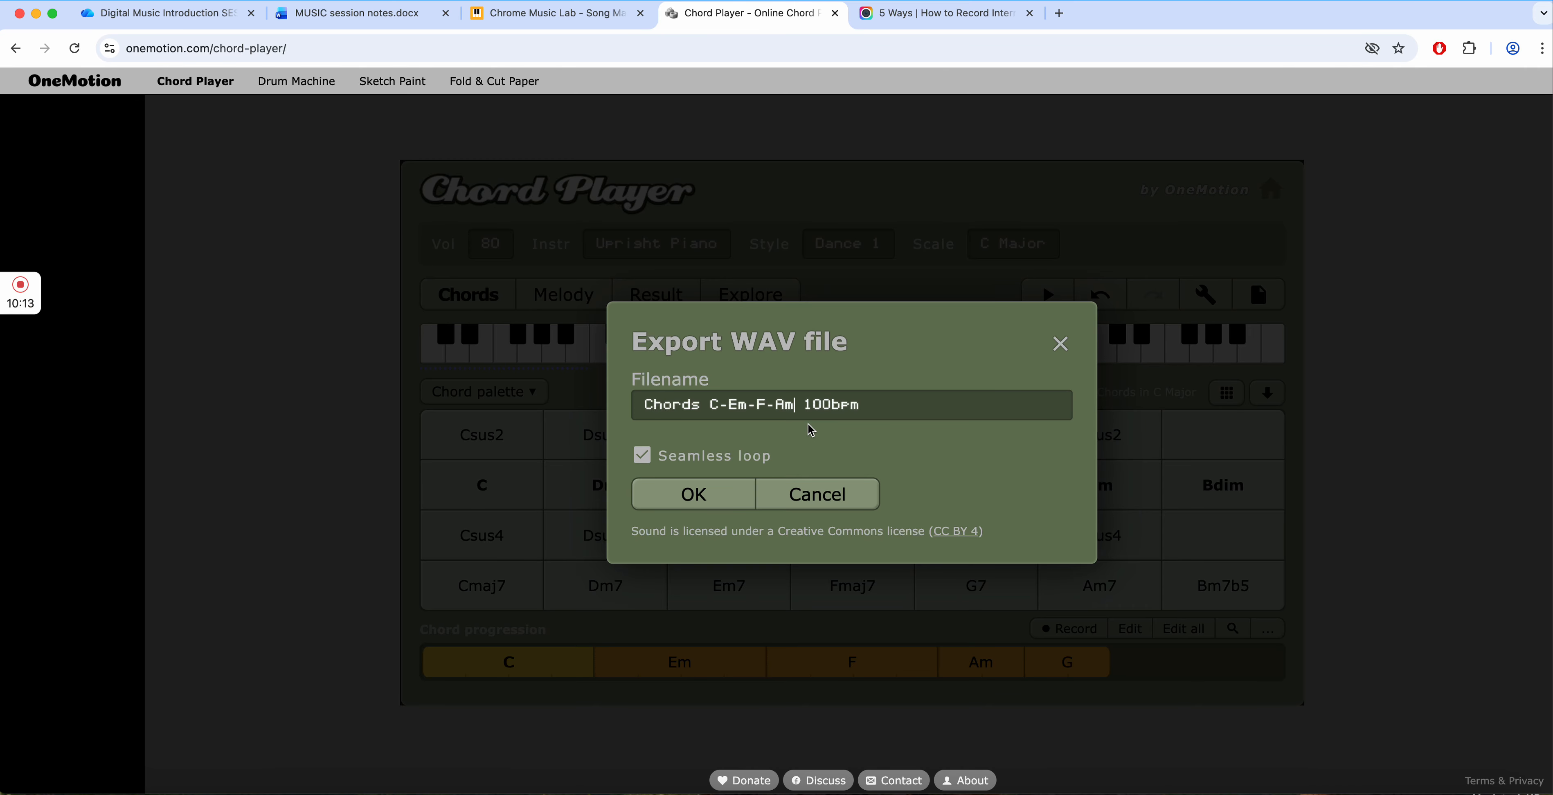
{"action": "type", "text": "_"}
{"action": "key", "text": "BackSpace"}
{"action": "type", "text": "-G"}
{"action": "left_click", "coordinate": [888, 406]}
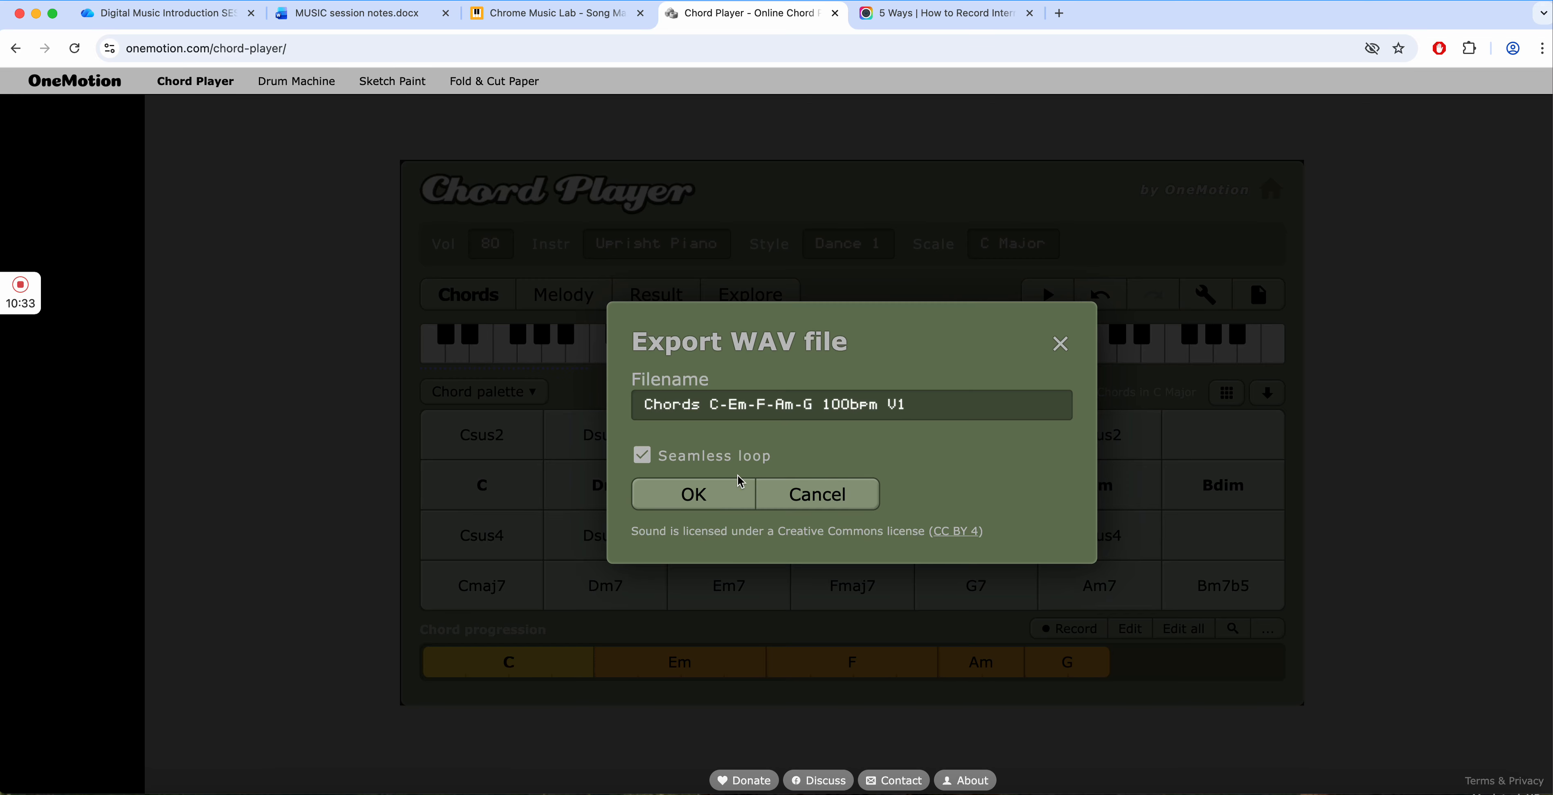
{"action": "left_click", "coordinate": [703, 494]}
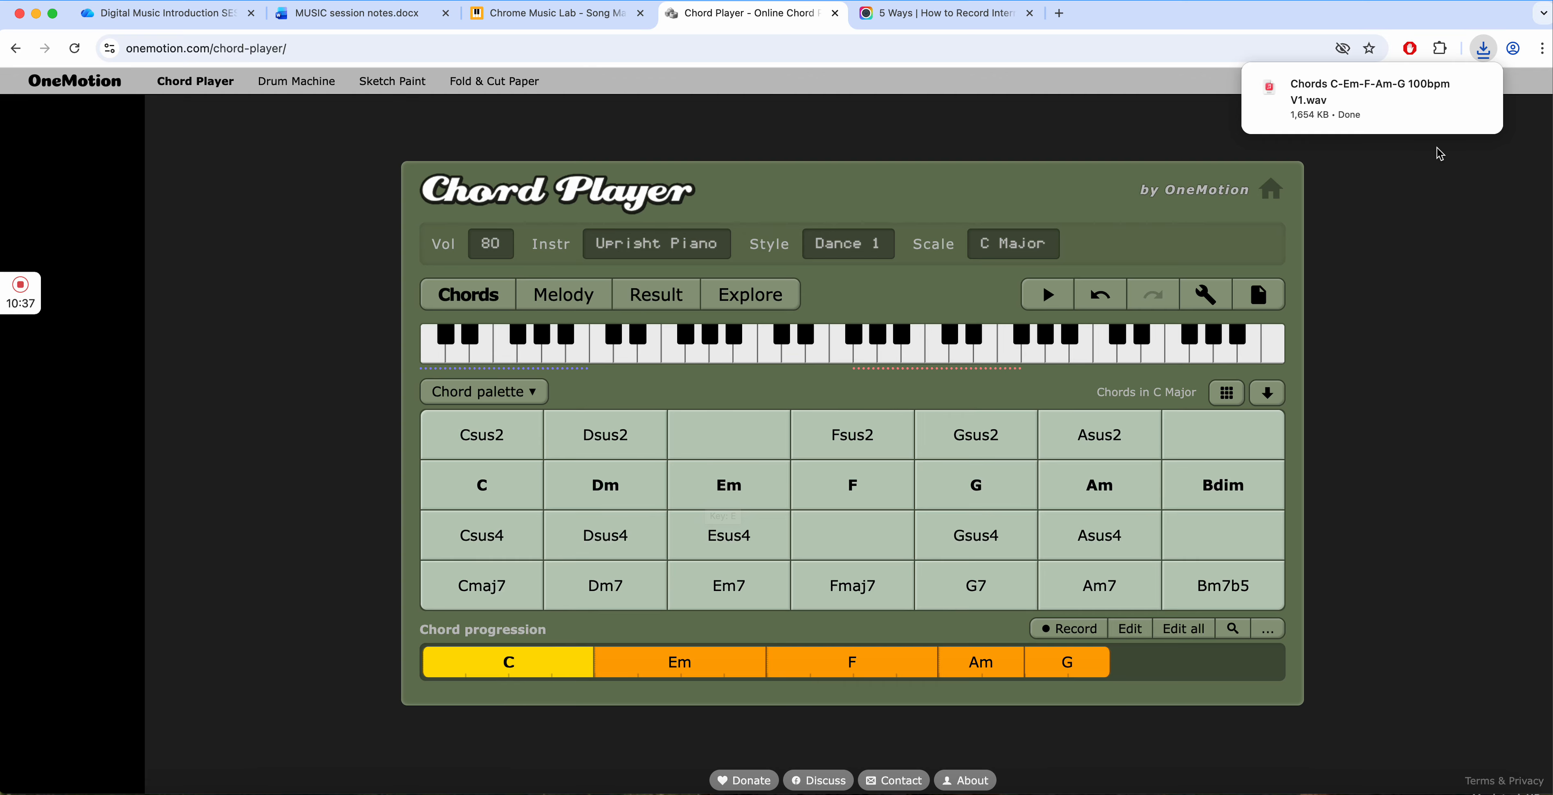
{"action": "mouse_move", "coordinate": [1424, 118]}
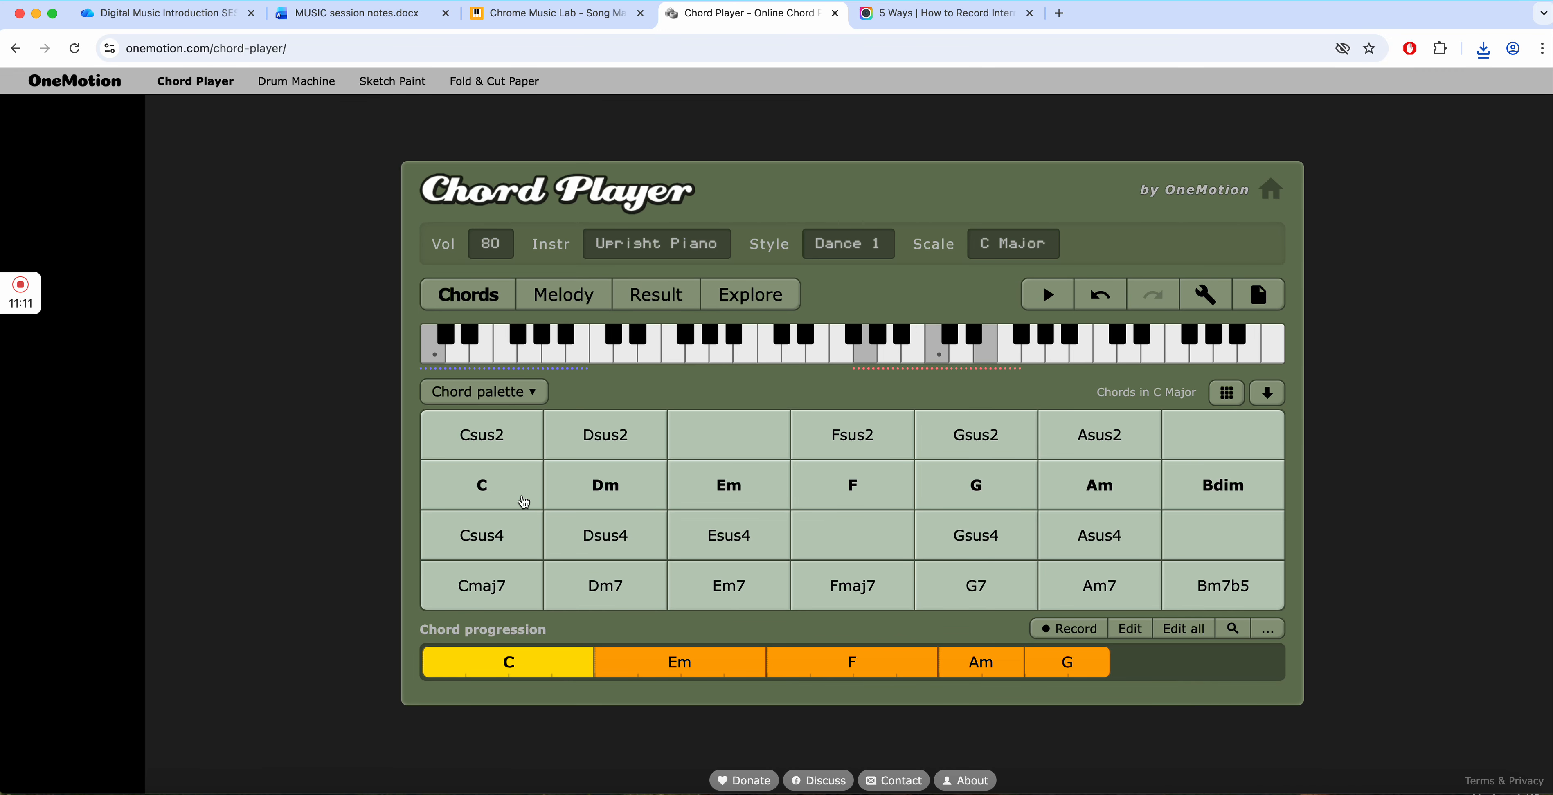
- Try out the C, Dm7, Em, Fmaj7 and G7 chords from the palette in sequence
{"action": "left_click", "coordinate": [482, 487]}
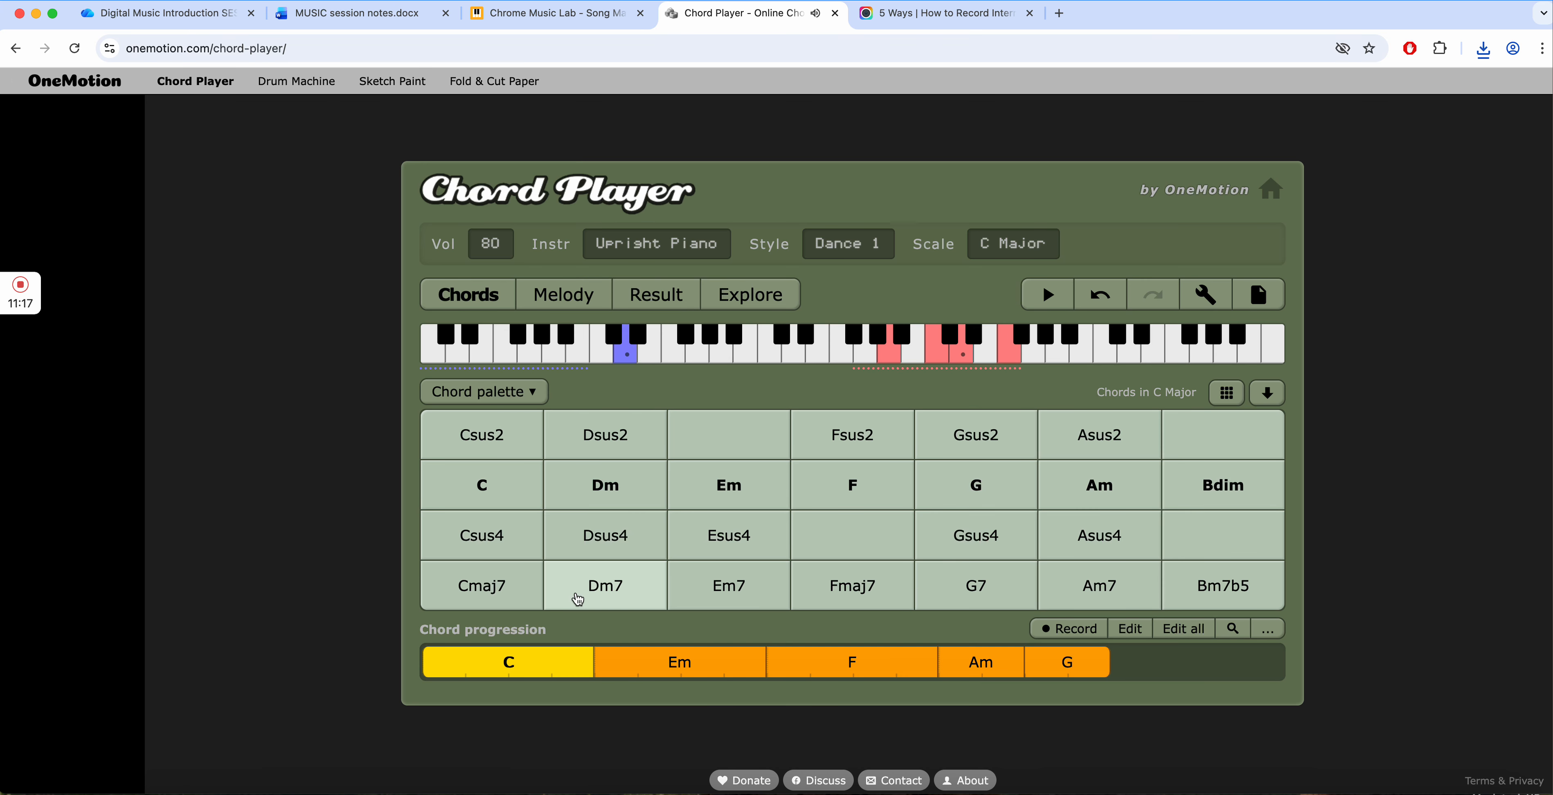
{"action": "left_click", "coordinate": [727, 479]}
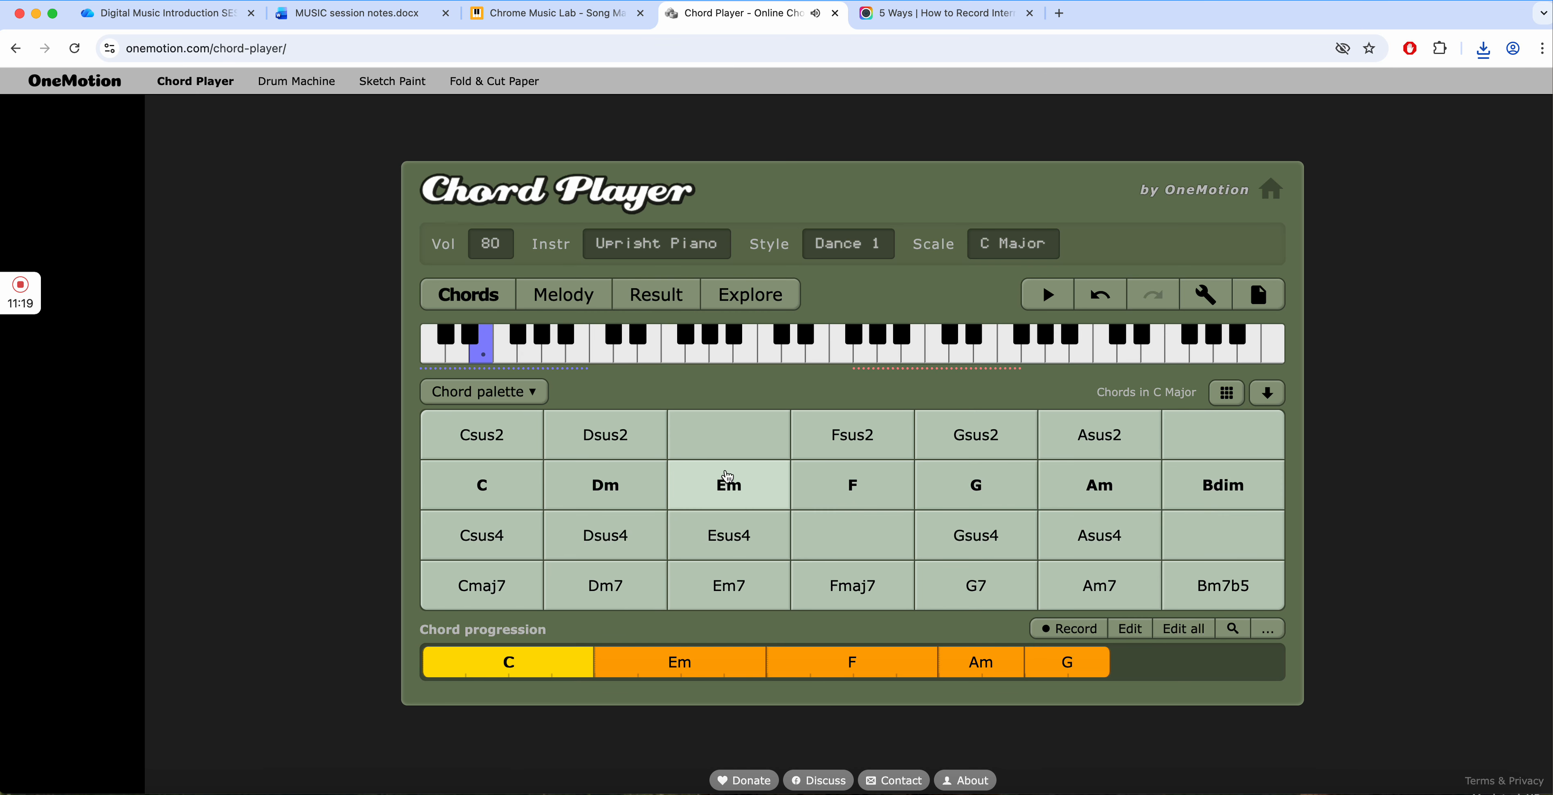
{"action": "left_click", "coordinate": [838, 582]}
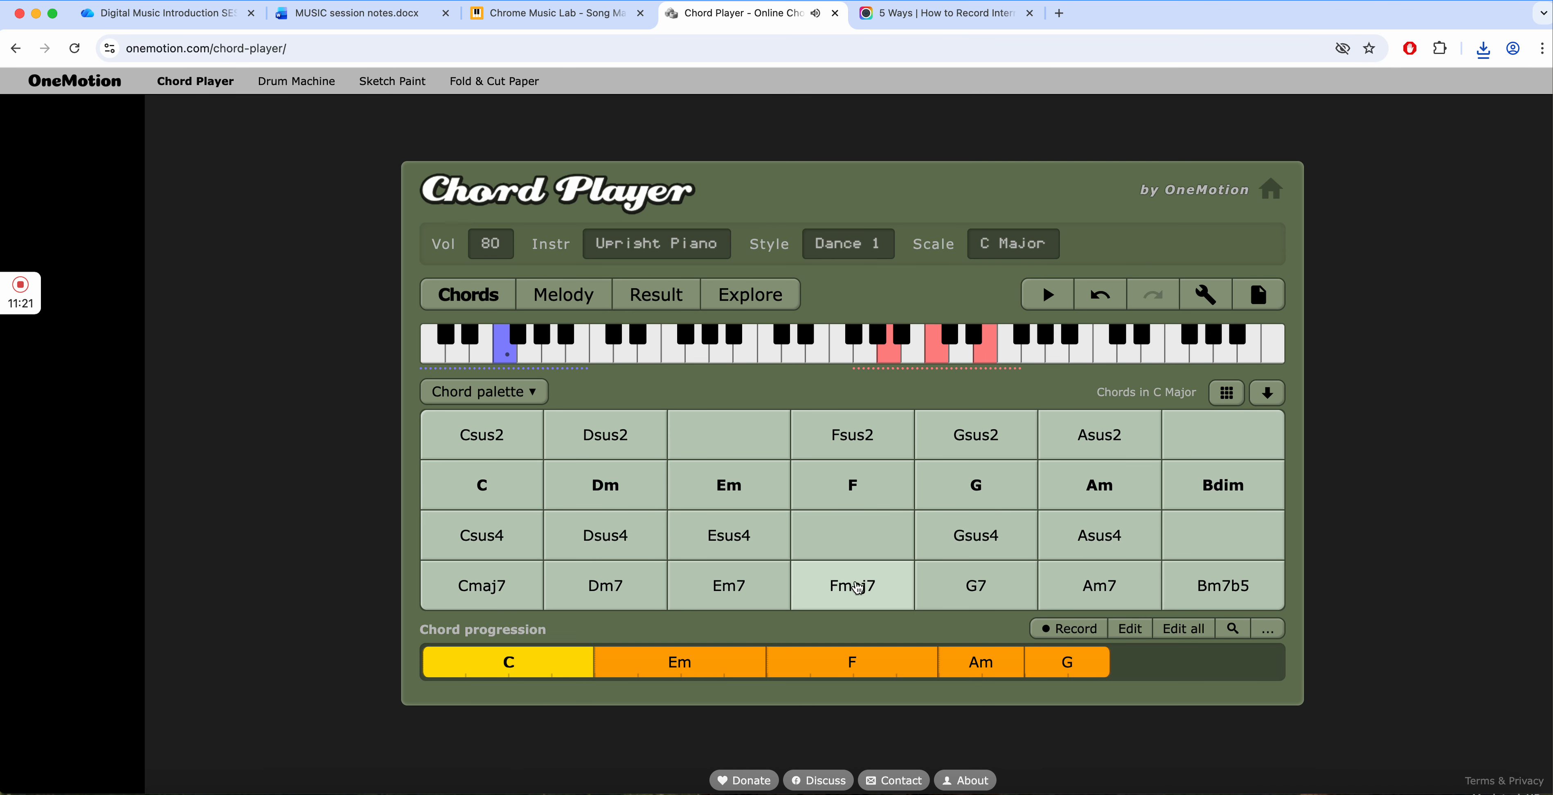
{"action": "left_click", "coordinate": [946, 585]}
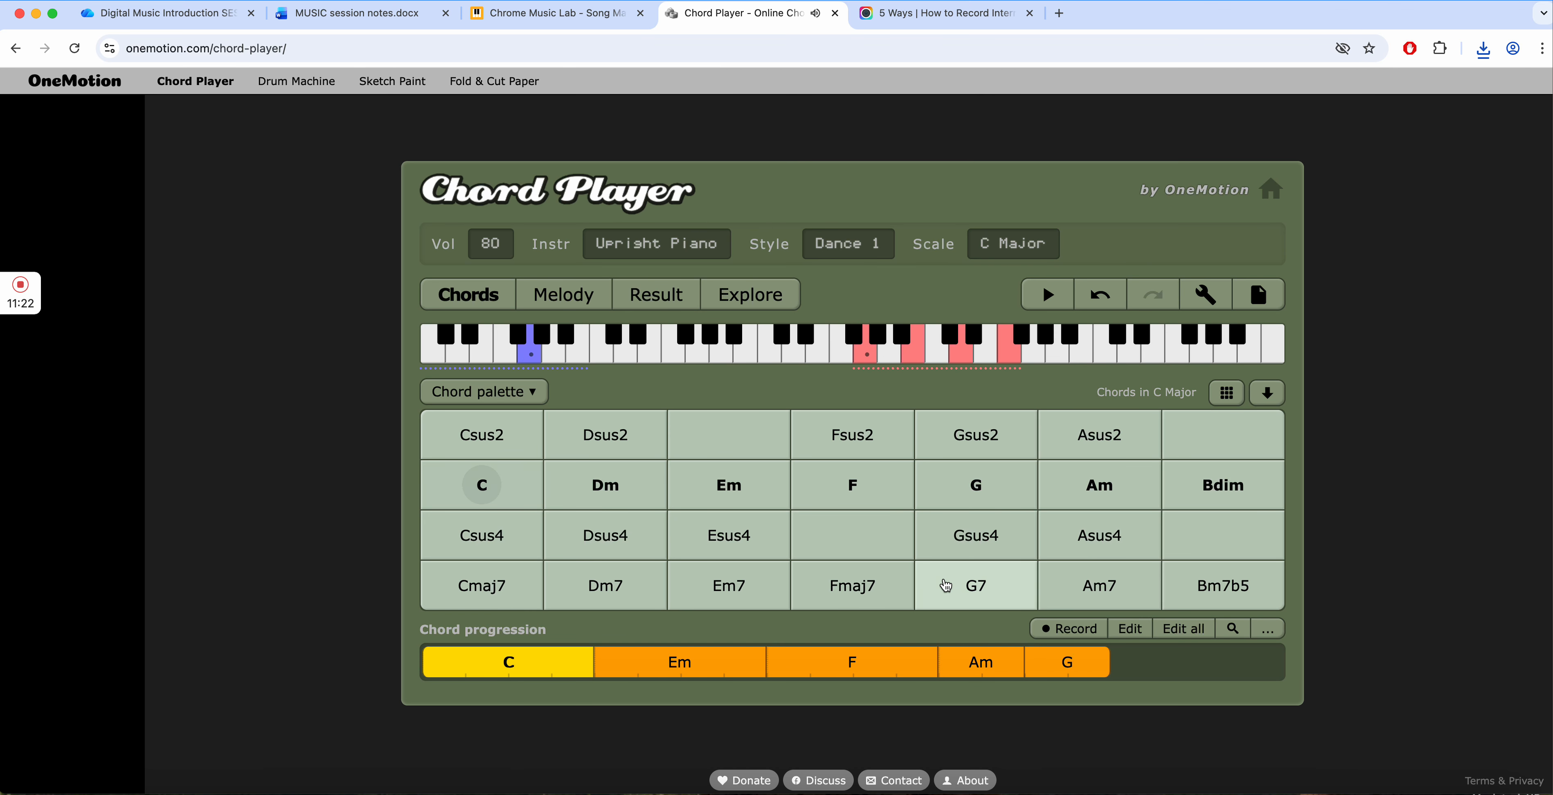
- Try out the Csus2, C, Dm, Em7, Fmaj7 and G7 chords from the palette in sequence
{"action": "left_click", "coordinate": [494, 445]}
{"action": "left_click", "coordinate": [484, 478]}
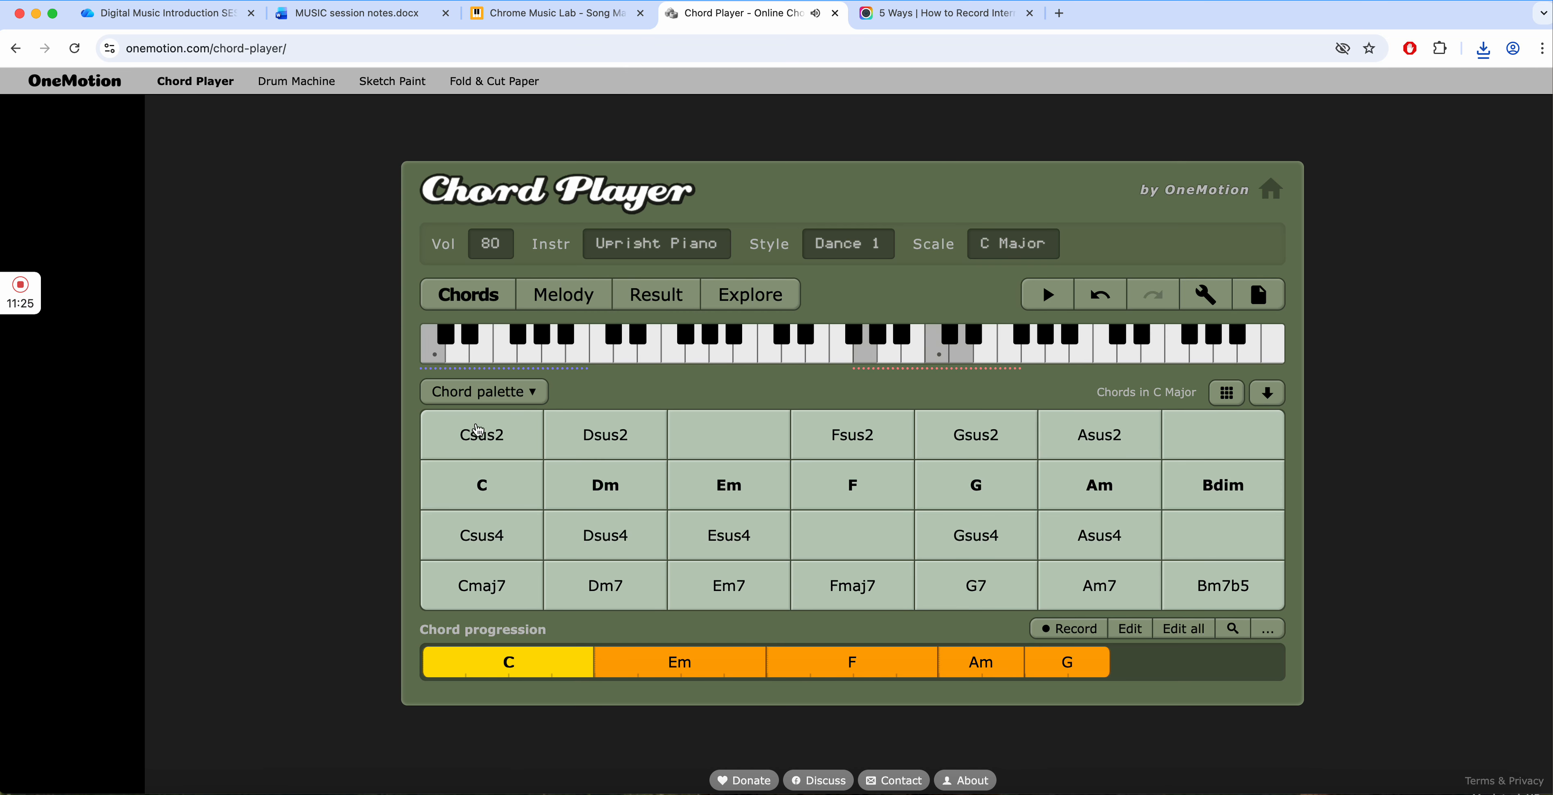
{"action": "left_click", "coordinate": [574, 487]}
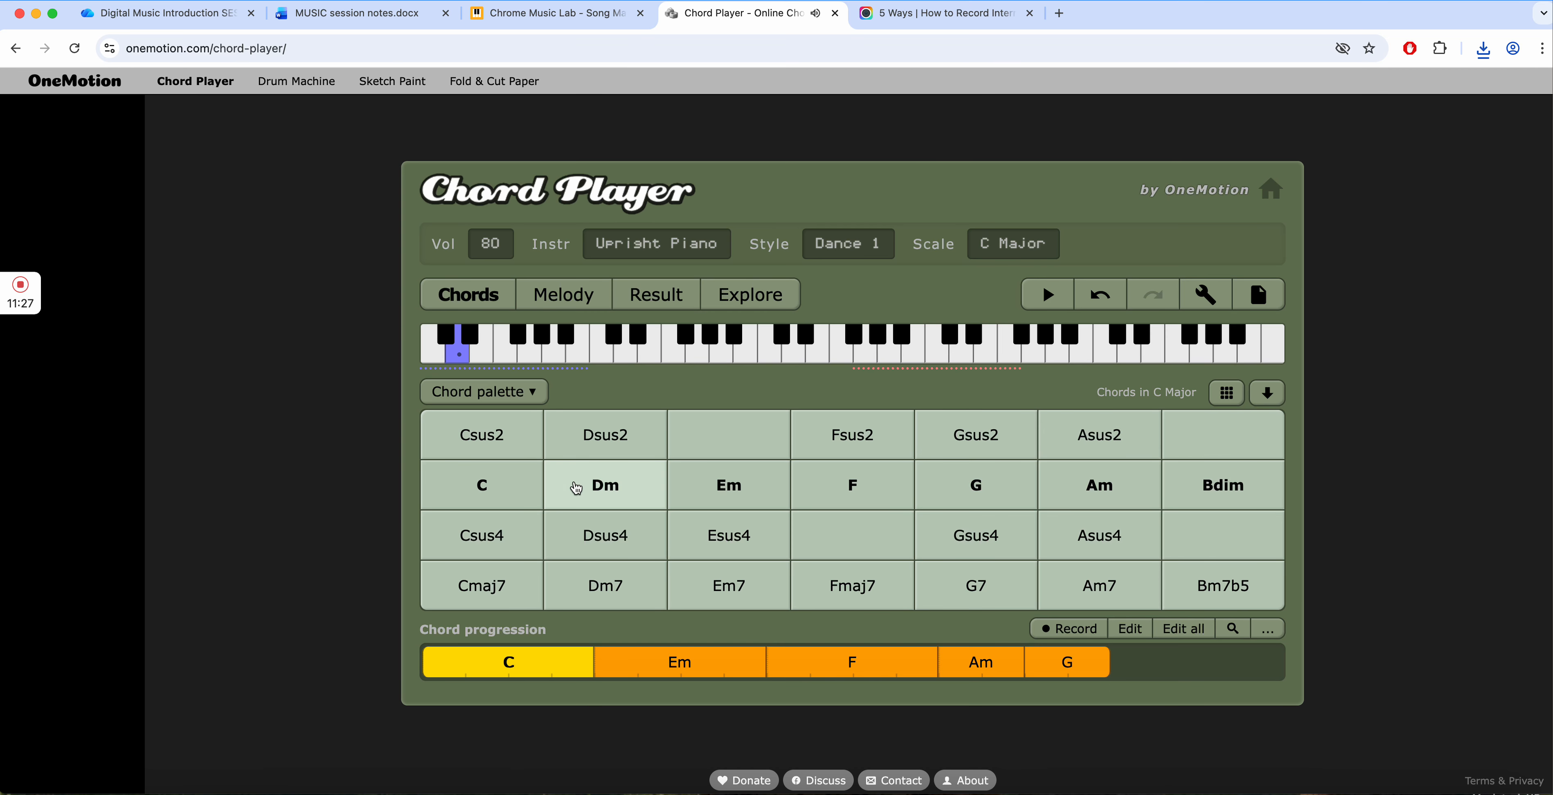
{"action": "left_click", "coordinate": [722, 591]}
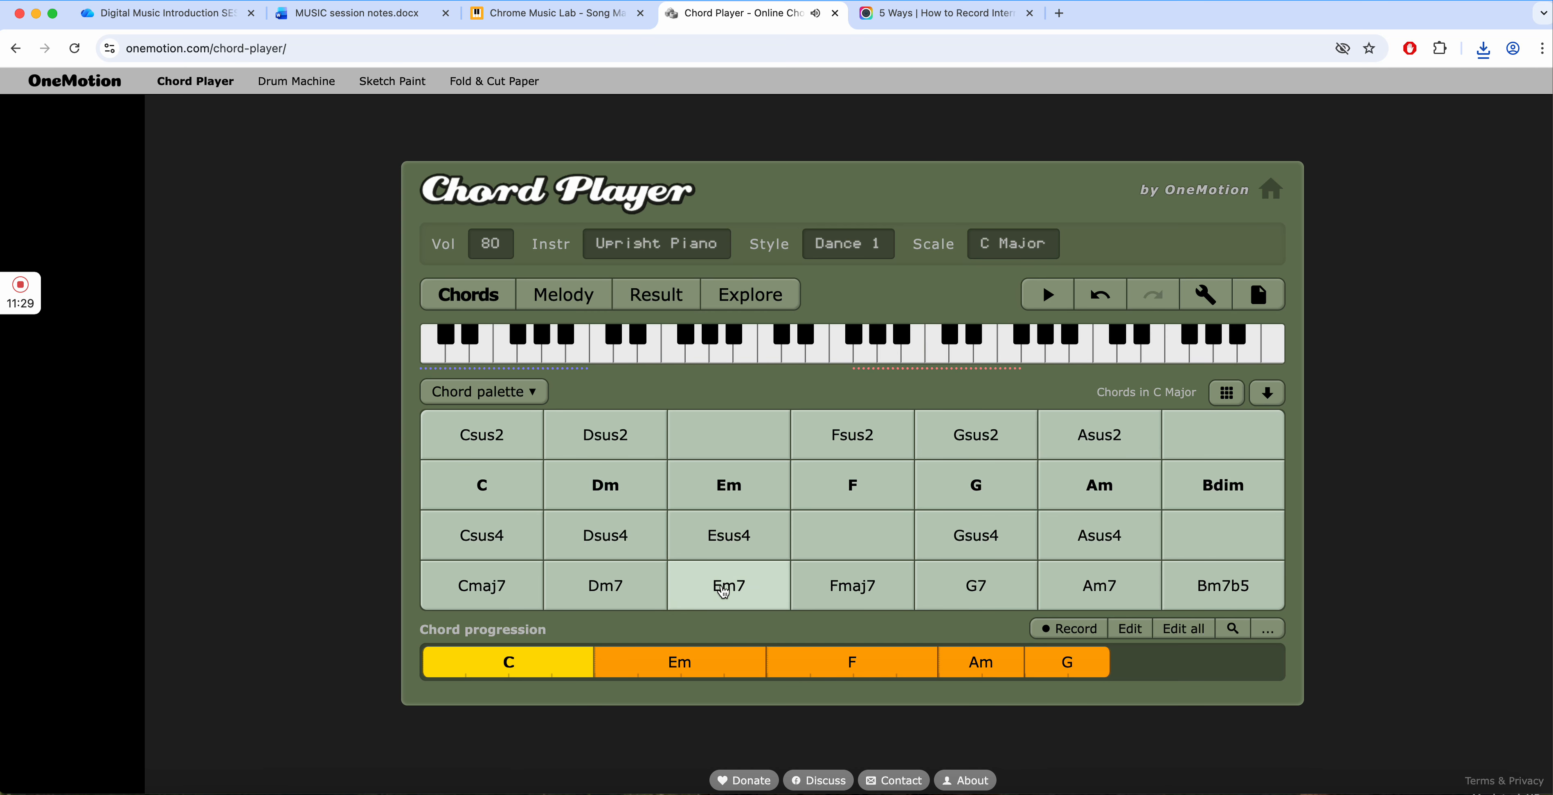
{"action": "left_click", "coordinate": [845, 583]}
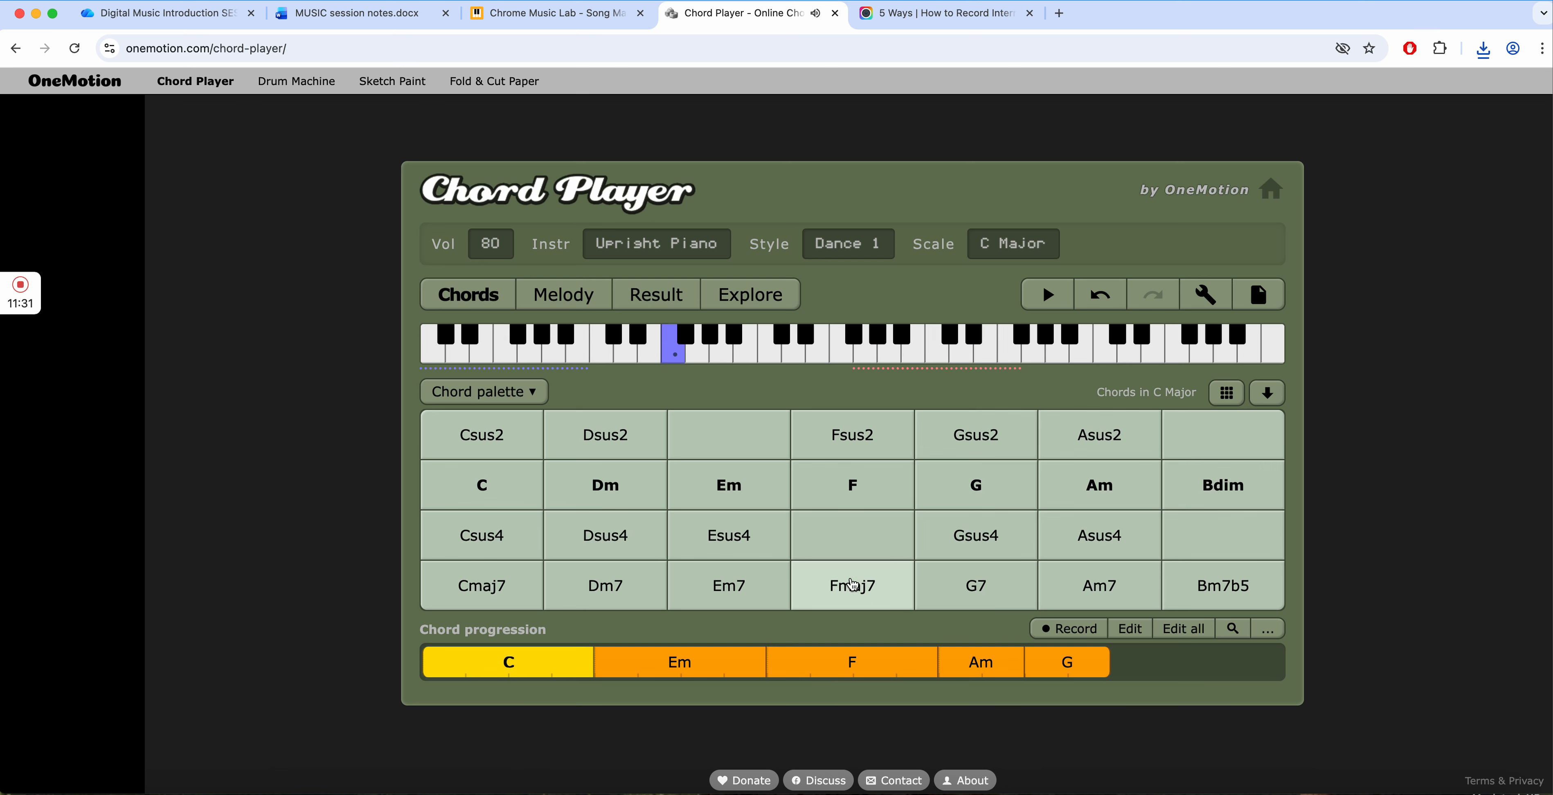
{"action": "left_click", "coordinate": [986, 589]}
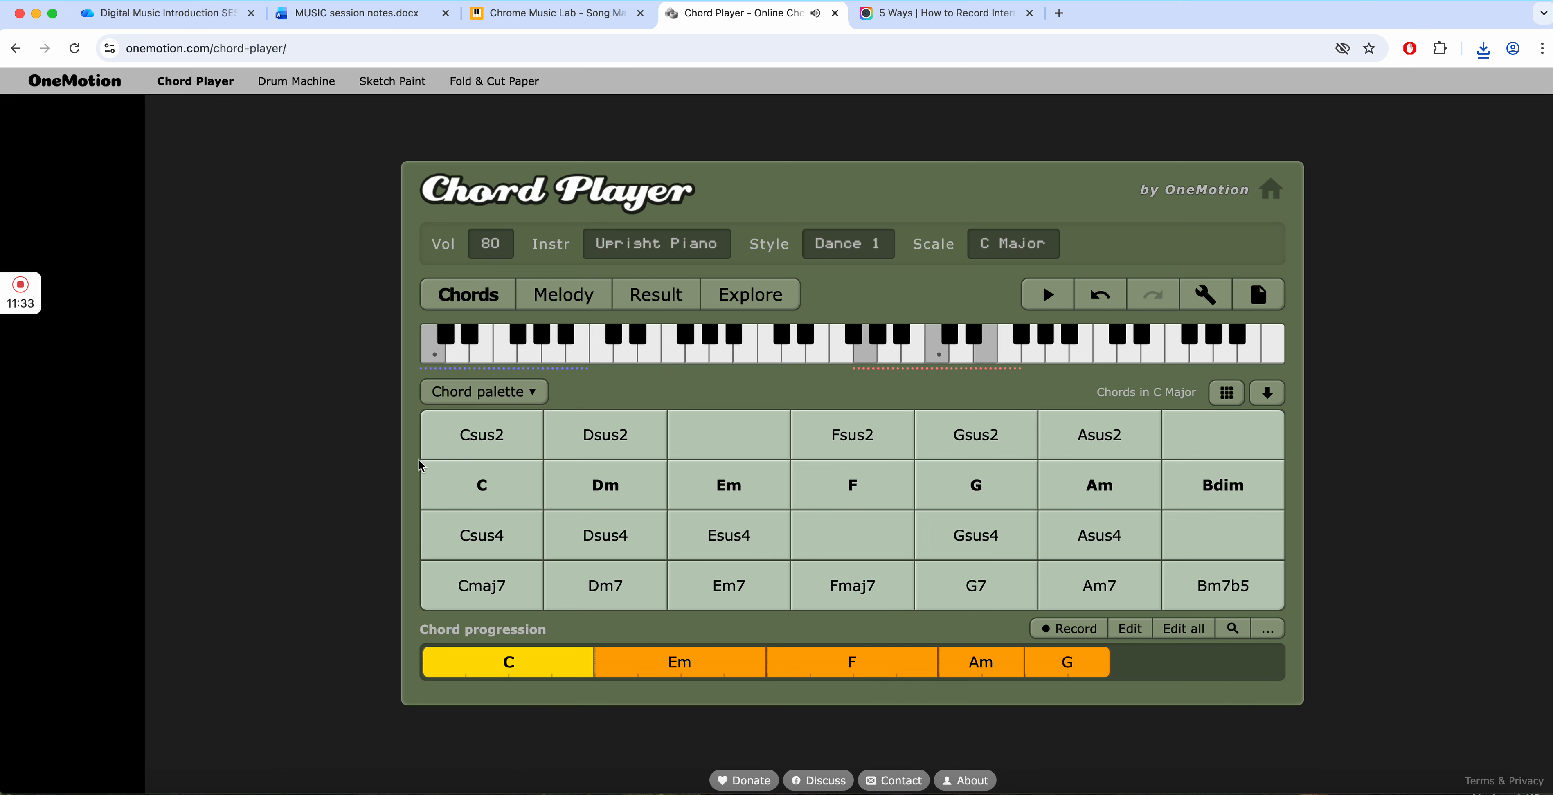